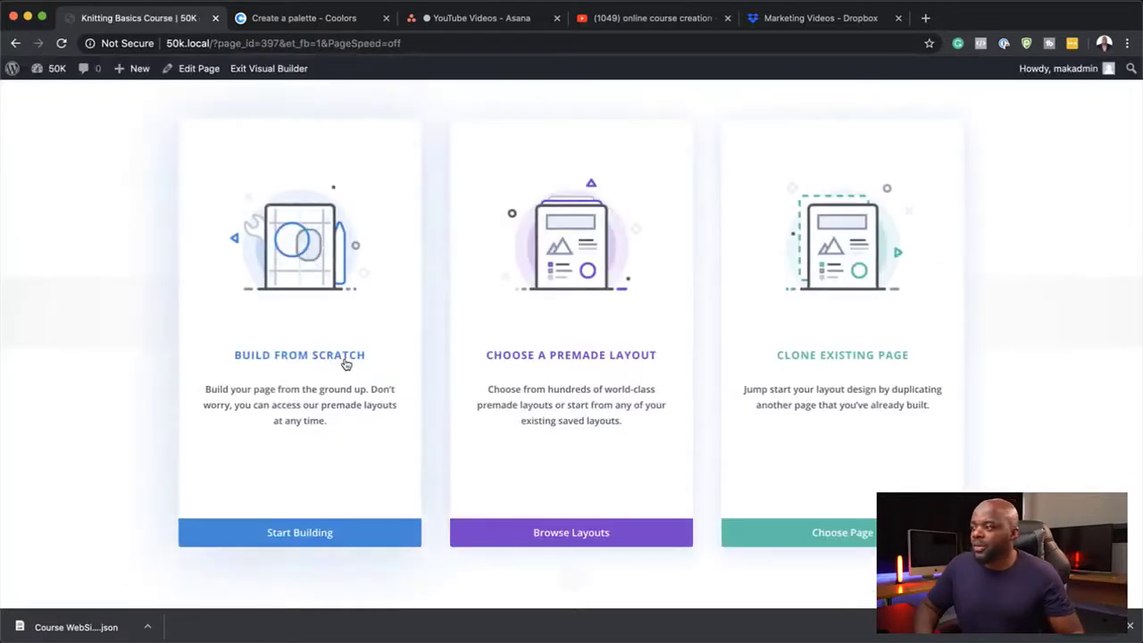
- Start the page from scratch and import the Divi Builder layout file Course WebSite Template.json, replacing existing content
left_click(299, 533)
left_click(689, 239)
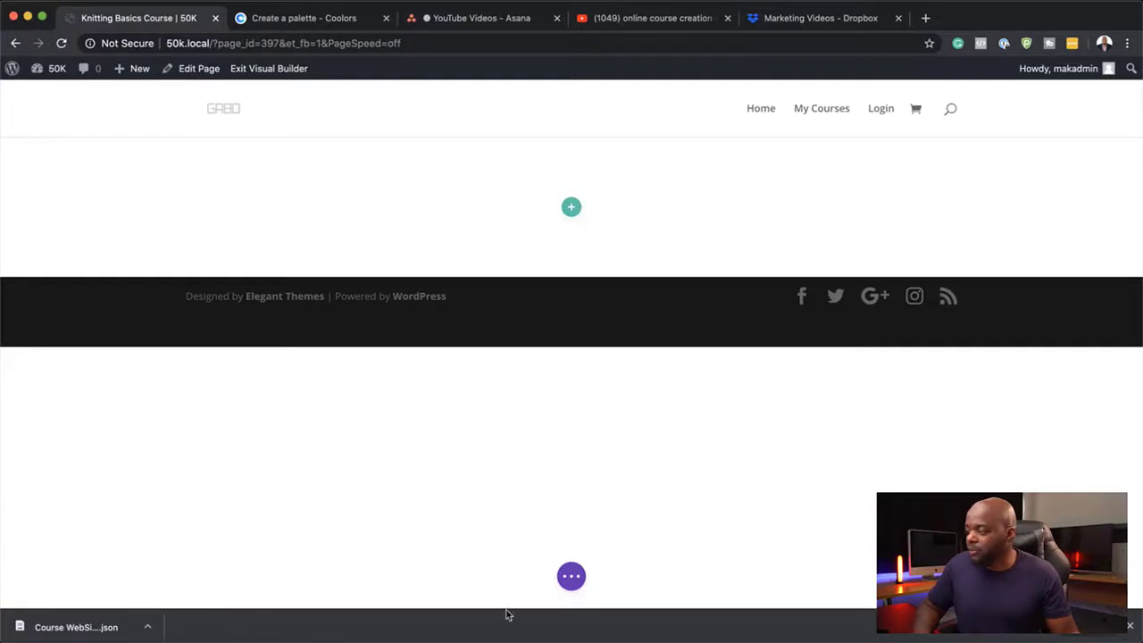
left_click(572, 578)
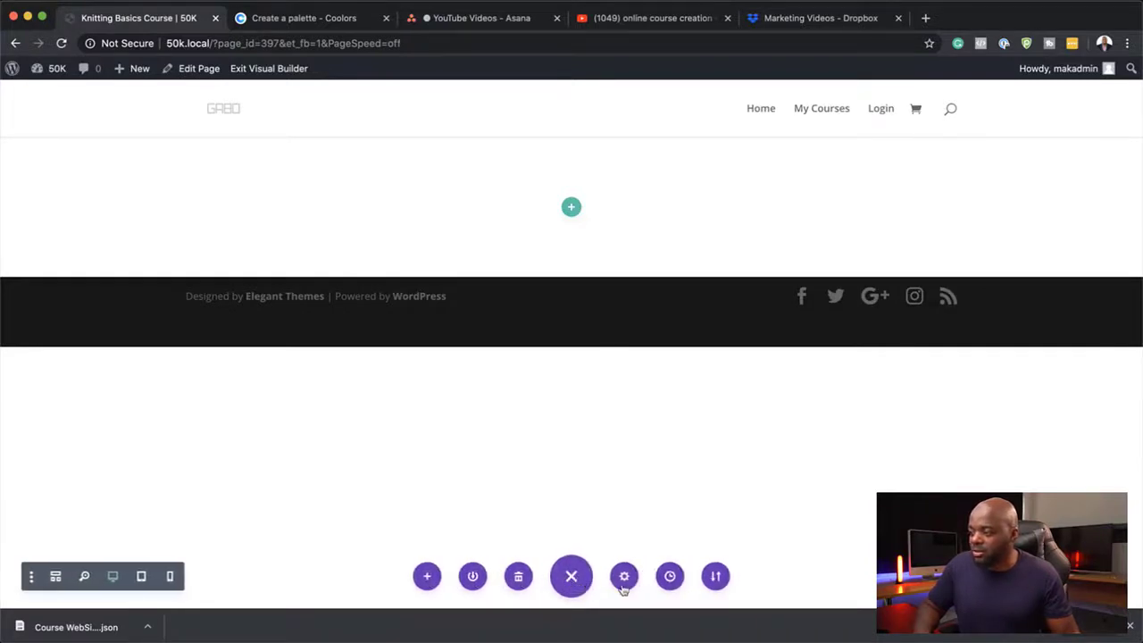
left_click(715, 579)
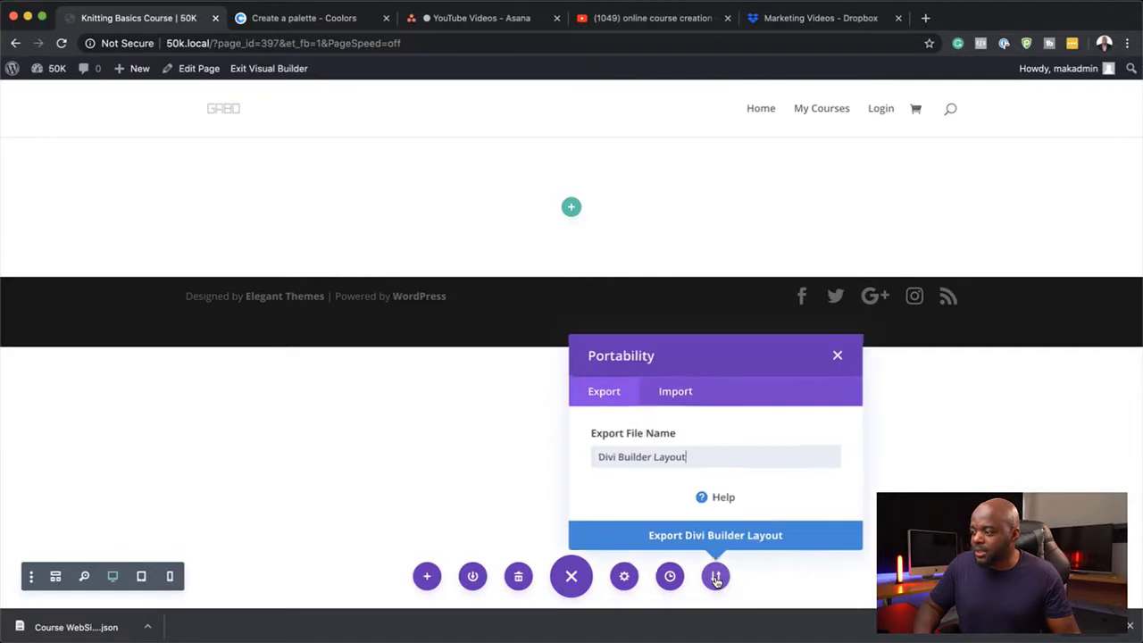
left_click(678, 387)
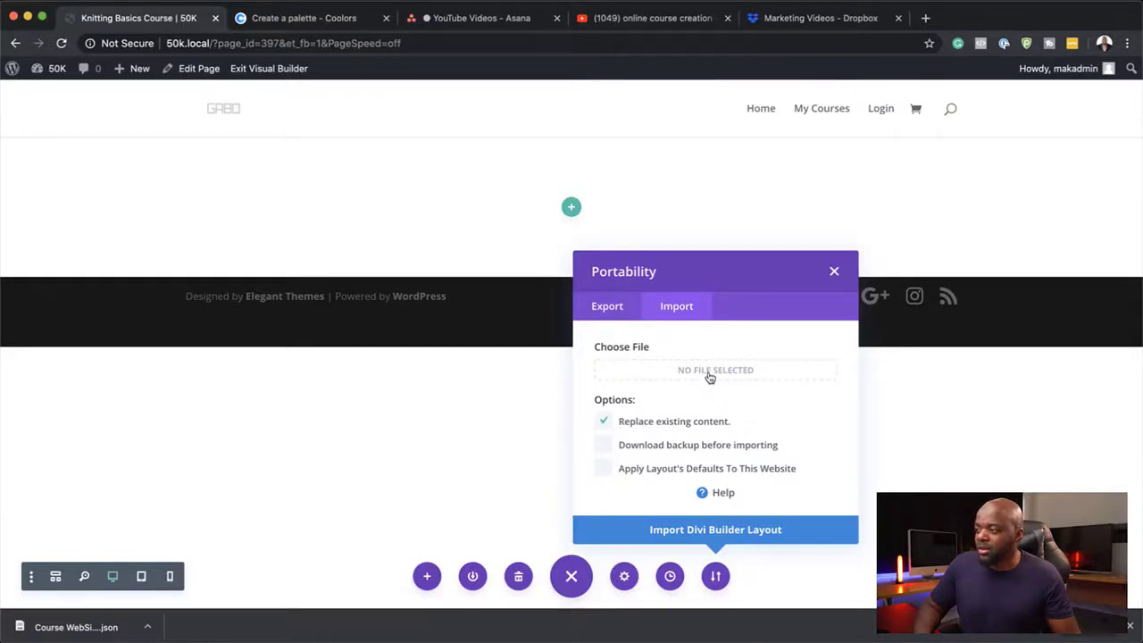
left_click(710, 378)
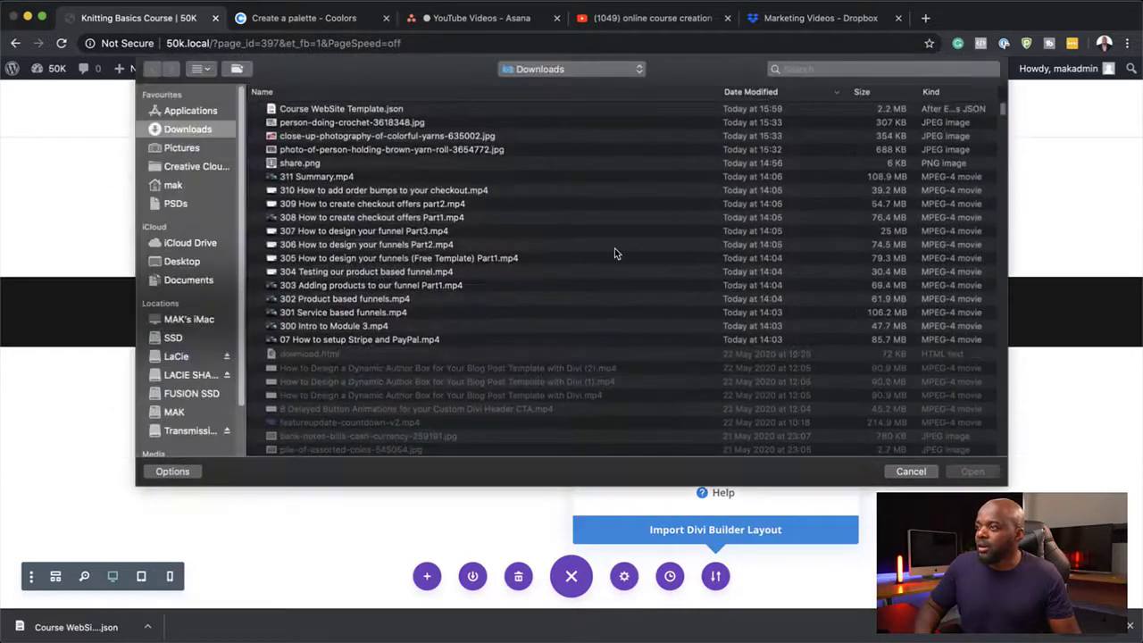
left_click(328, 109)
left_click(972, 471)
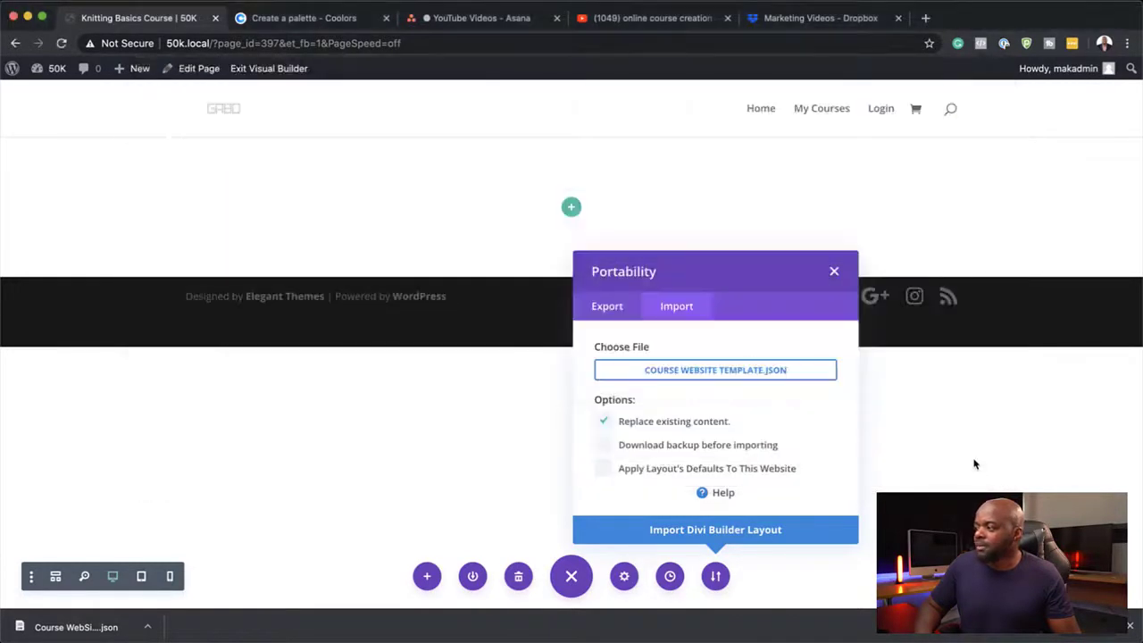
left_click(758, 530)
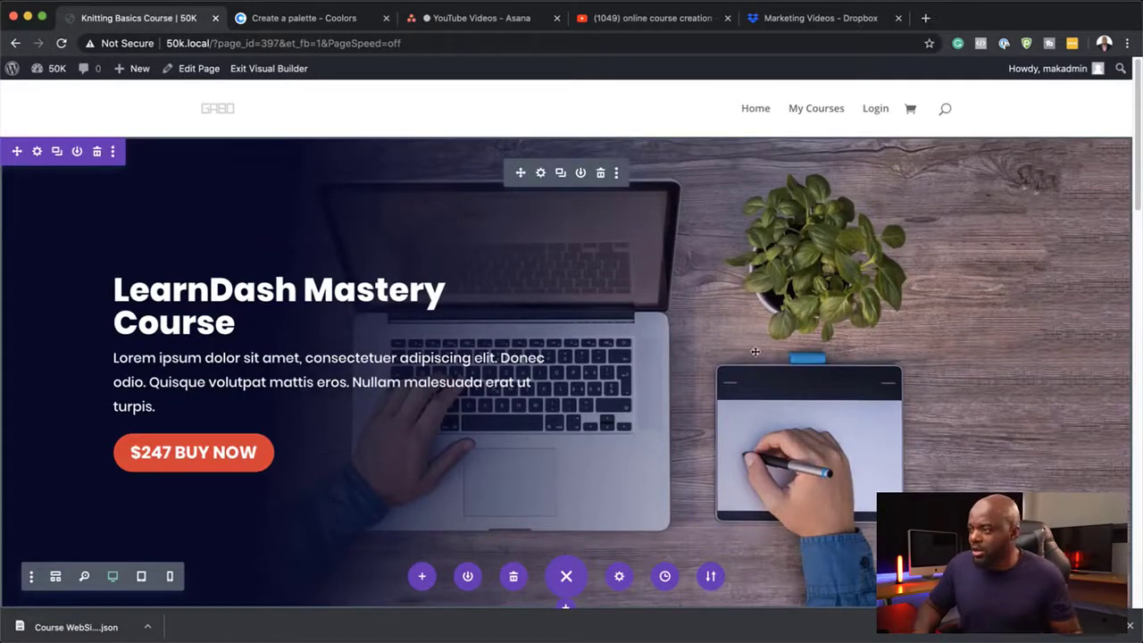
- Review the imported layout's sections, from the header through the modules and course coverage to the student testimonials
scroll(643, 387, "down", 7)
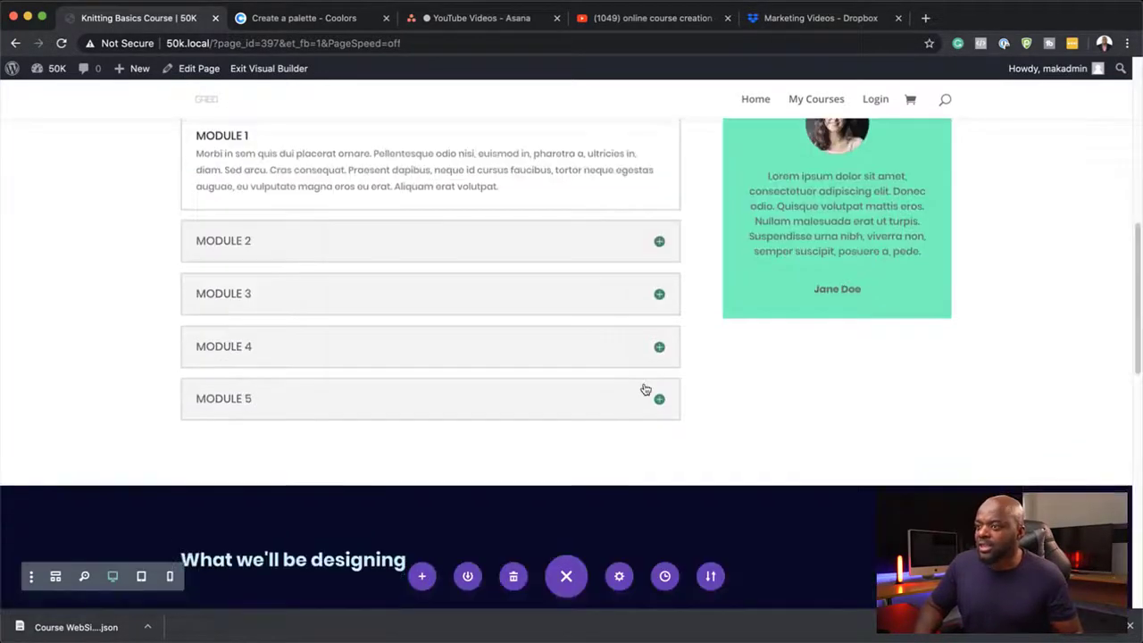
scroll(566, 309, "up", 2)
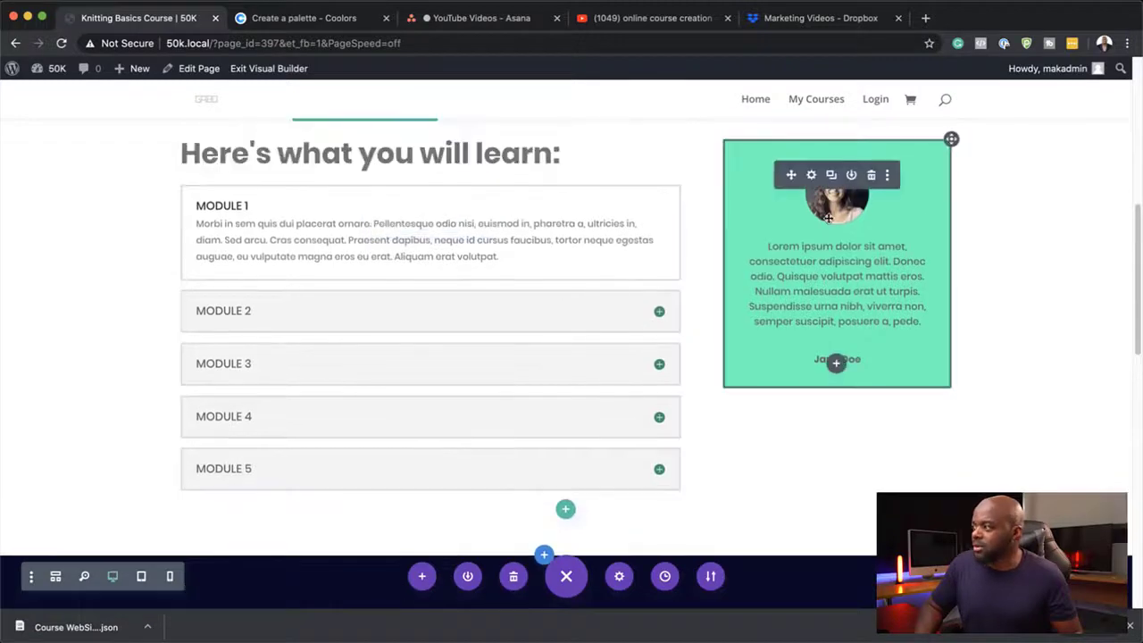
scroll(773, 426, "down", 6)
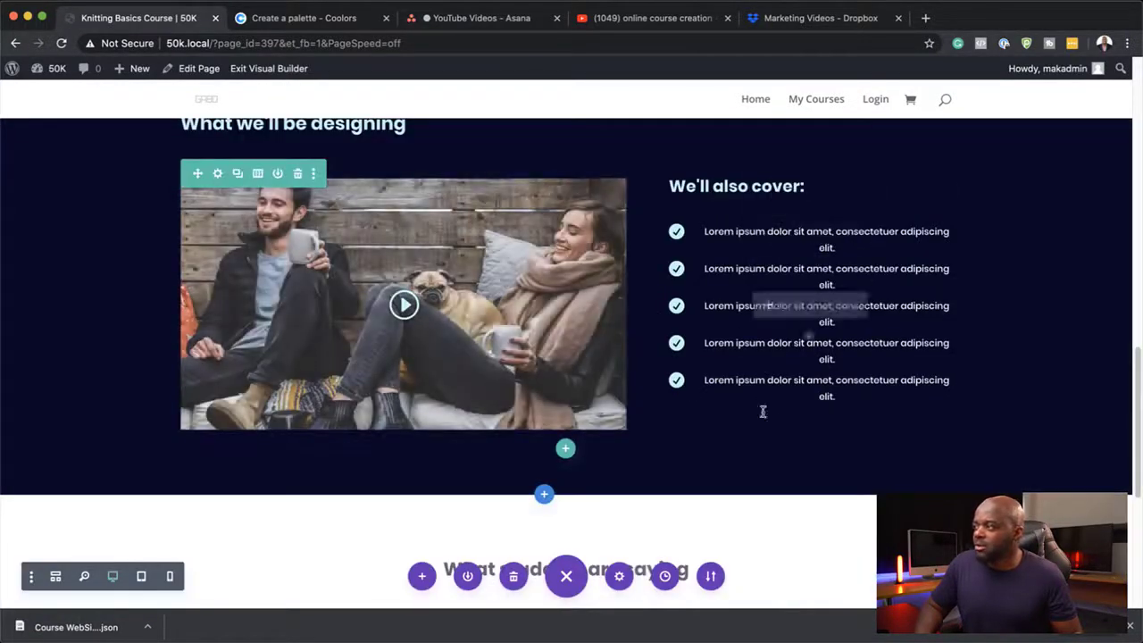
scroll(761, 402, "down", 2)
scroll(761, 415, "down", 6)
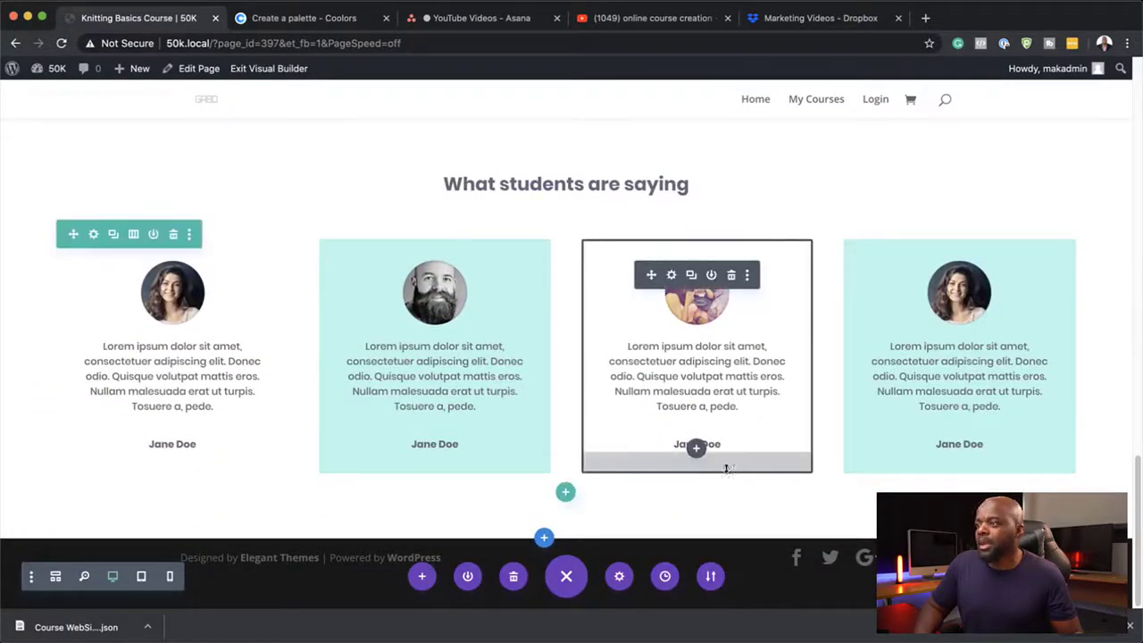
scroll(729, 470, "up", 15)
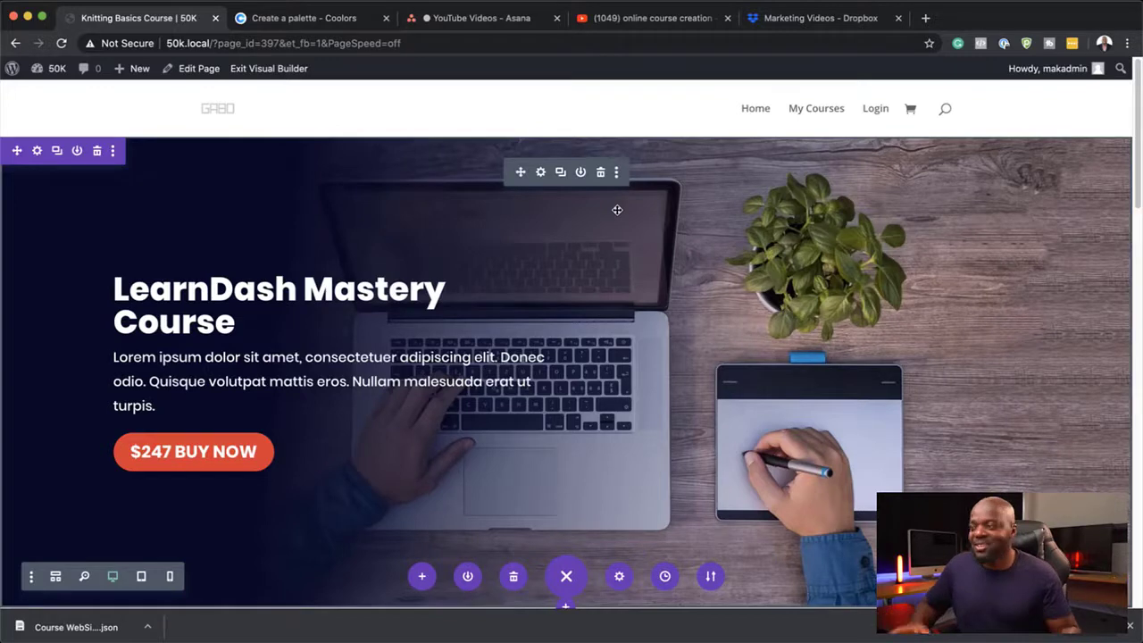
- Change the fullwidth header's title to "Discover Knitting"
left_click(541, 173)
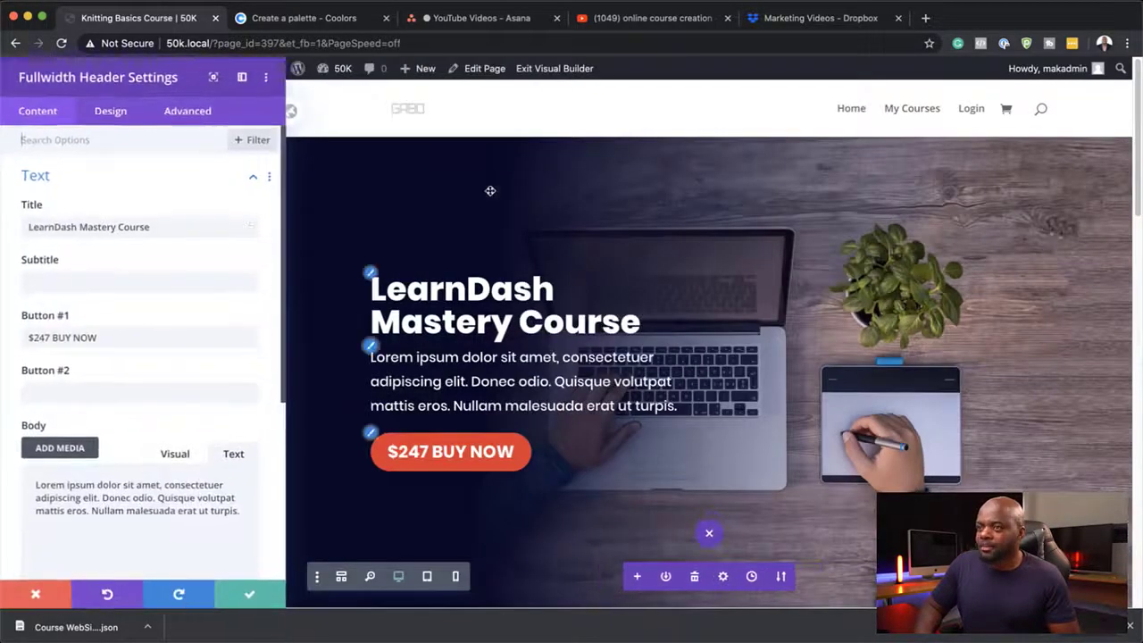
triple_click(154, 236)
type("Discover")
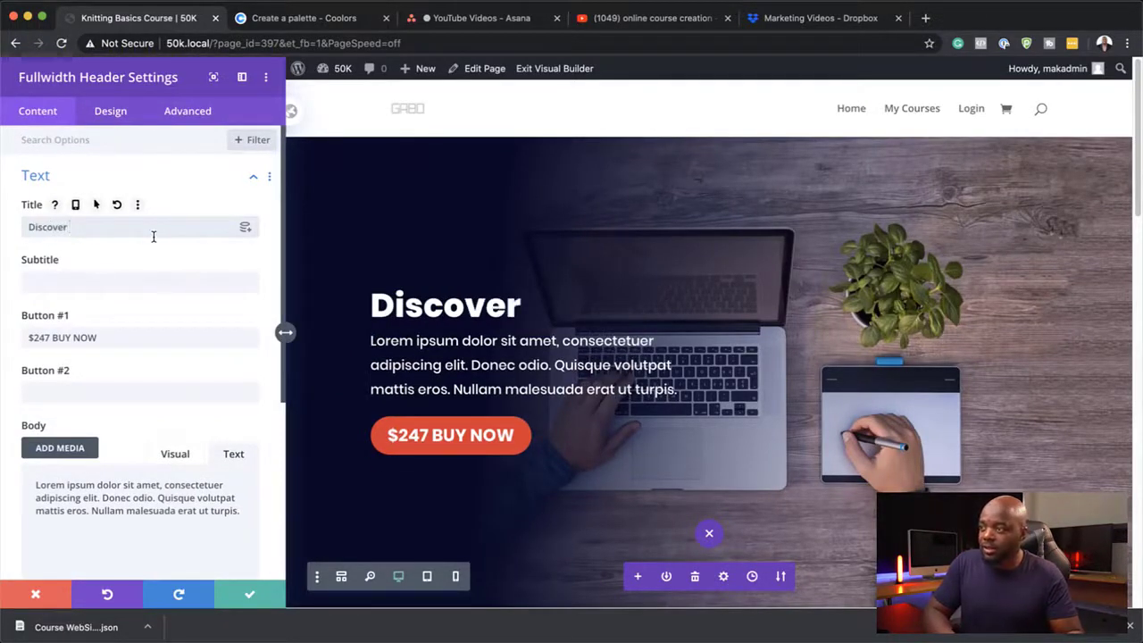
type(" Knitting")
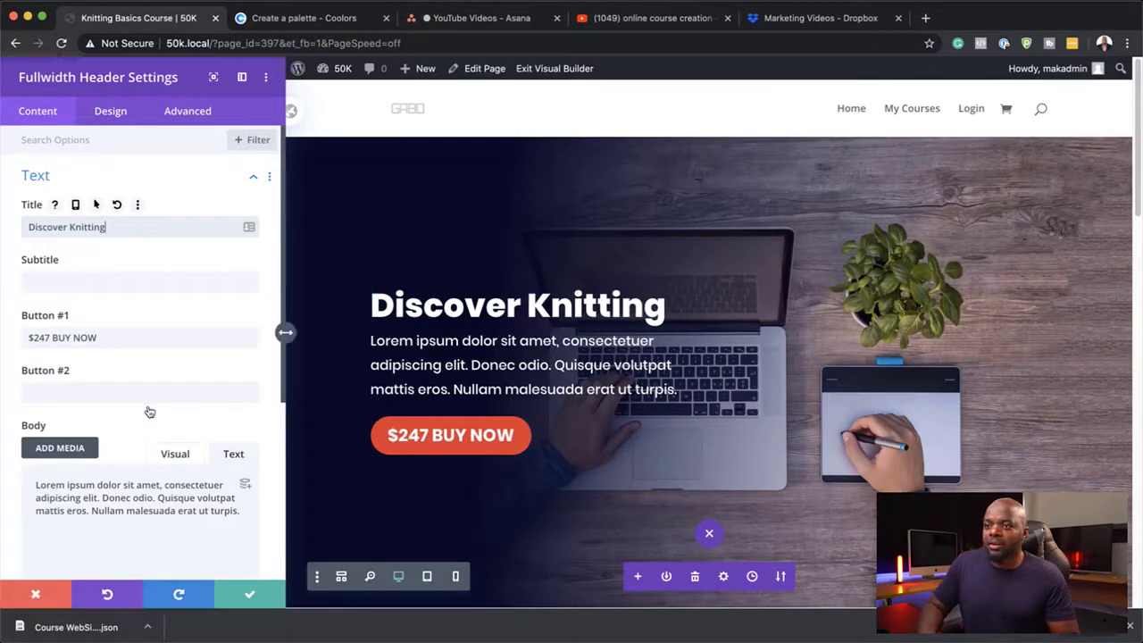
- Try close-up-photography-of-colorful-yarns-635002.jpg from the media library as the fullwidth header's background image
scroll(163, 342, "down", 4)
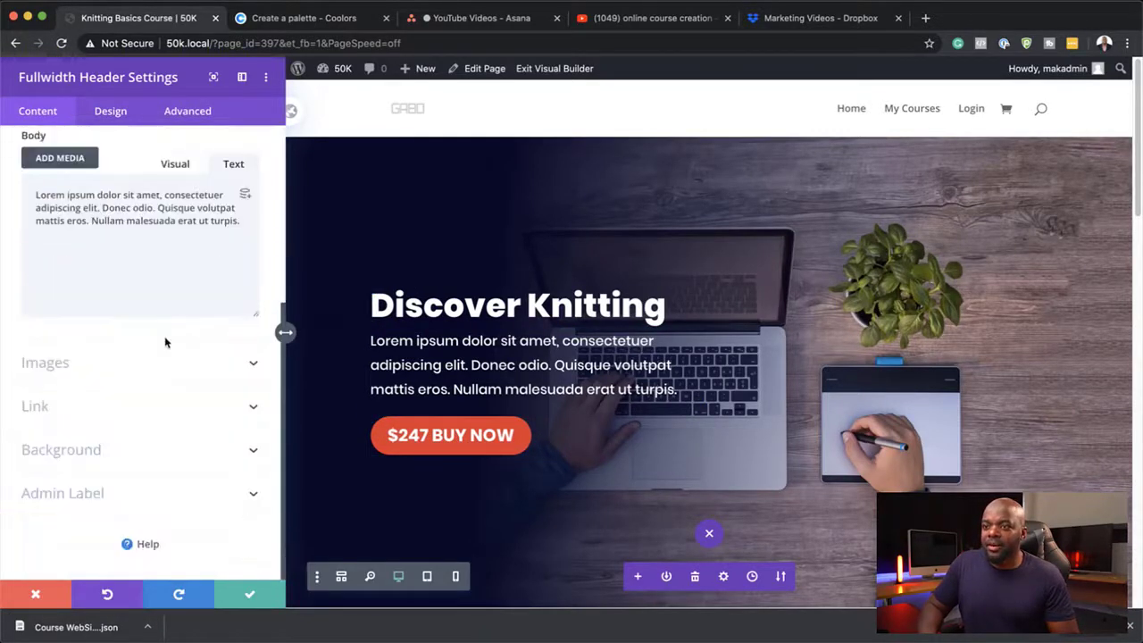
left_click(99, 452)
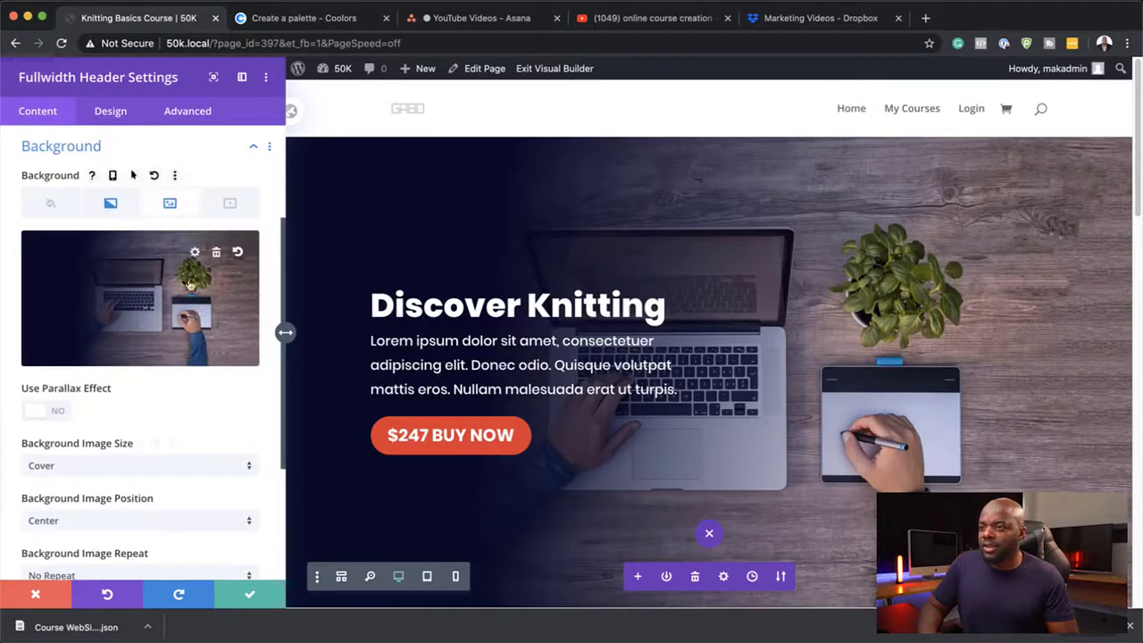
mouse_move(193, 330)
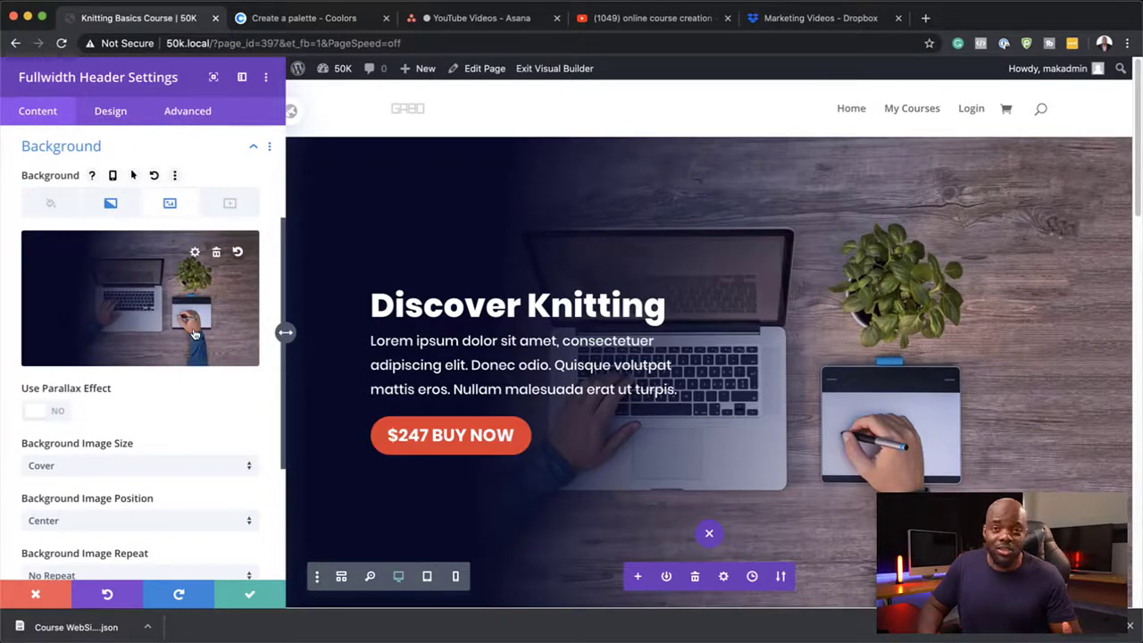
left_click(191, 316)
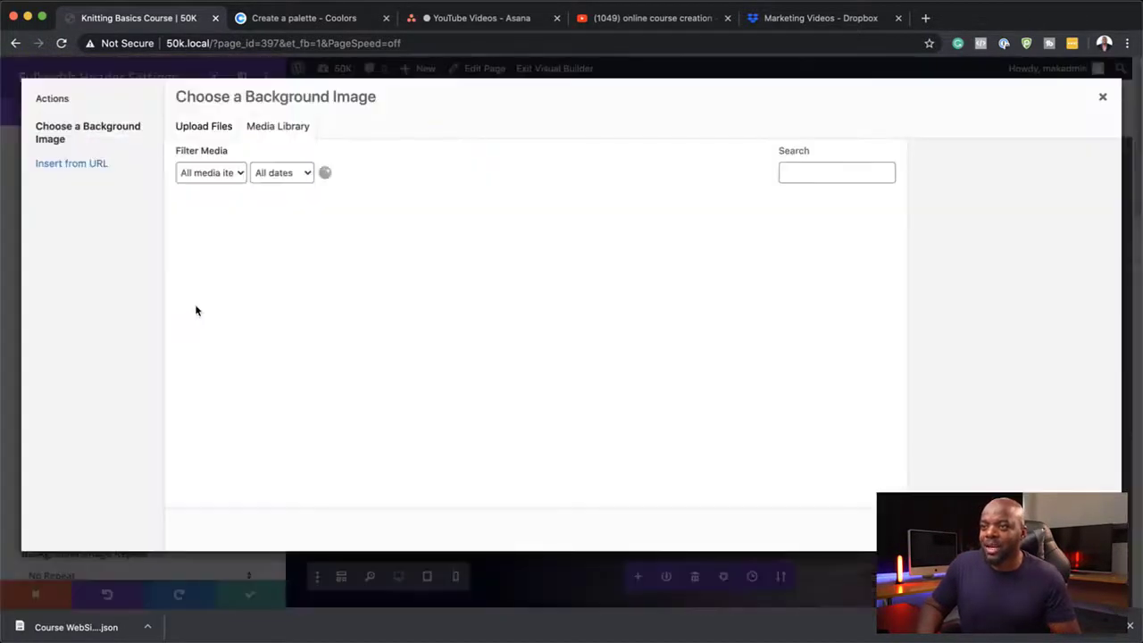
scroll(625, 382, "down", 1)
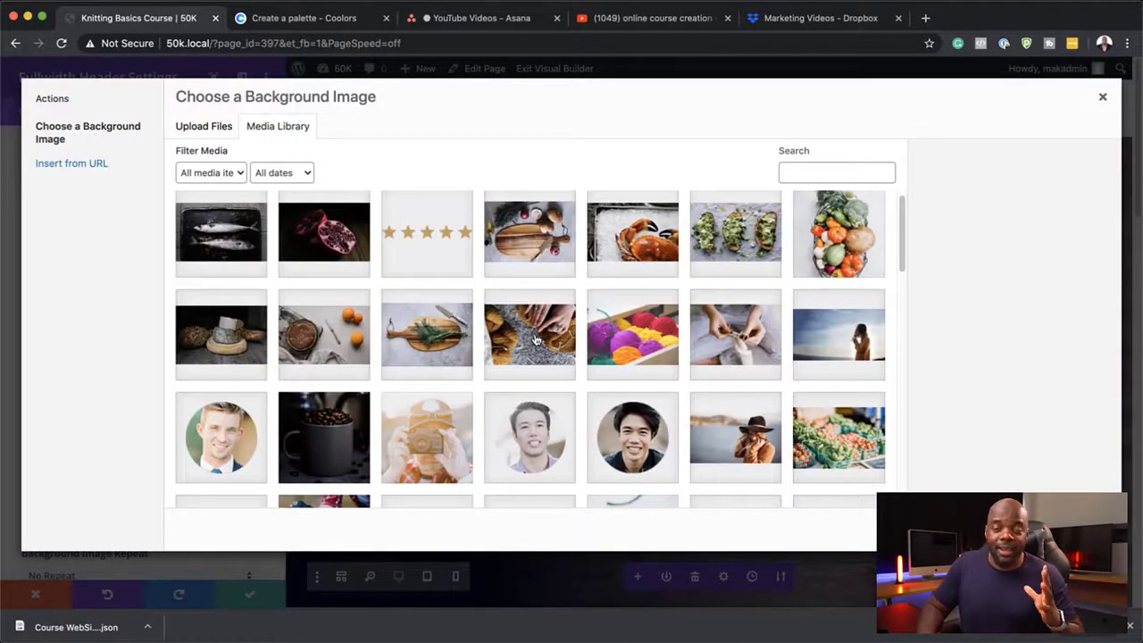
left_click(535, 339)
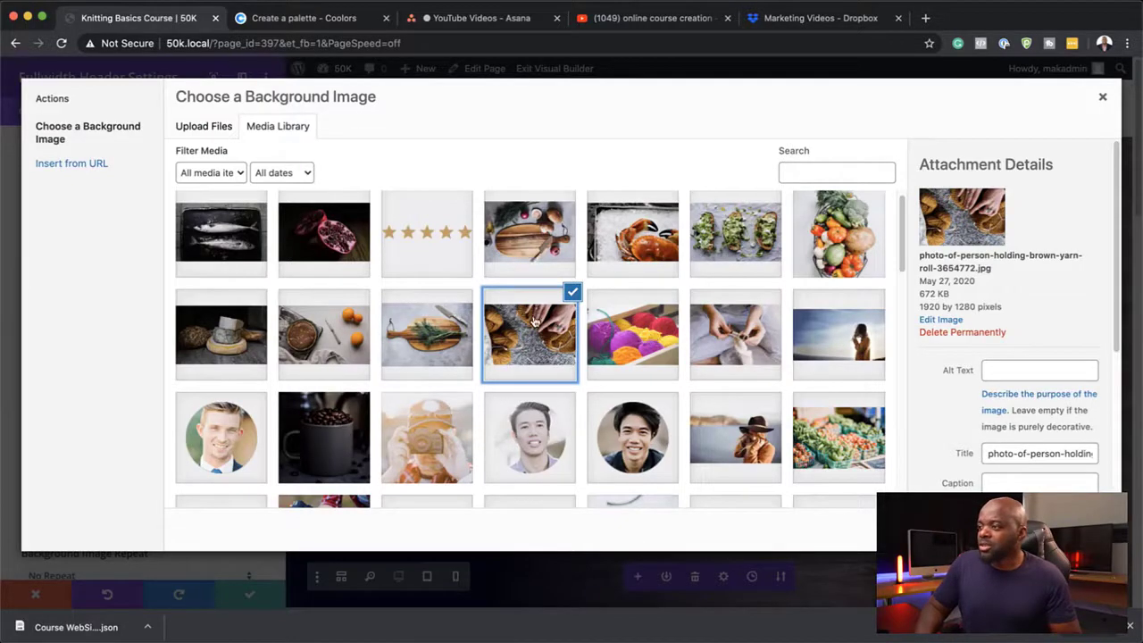
left_click(651, 332)
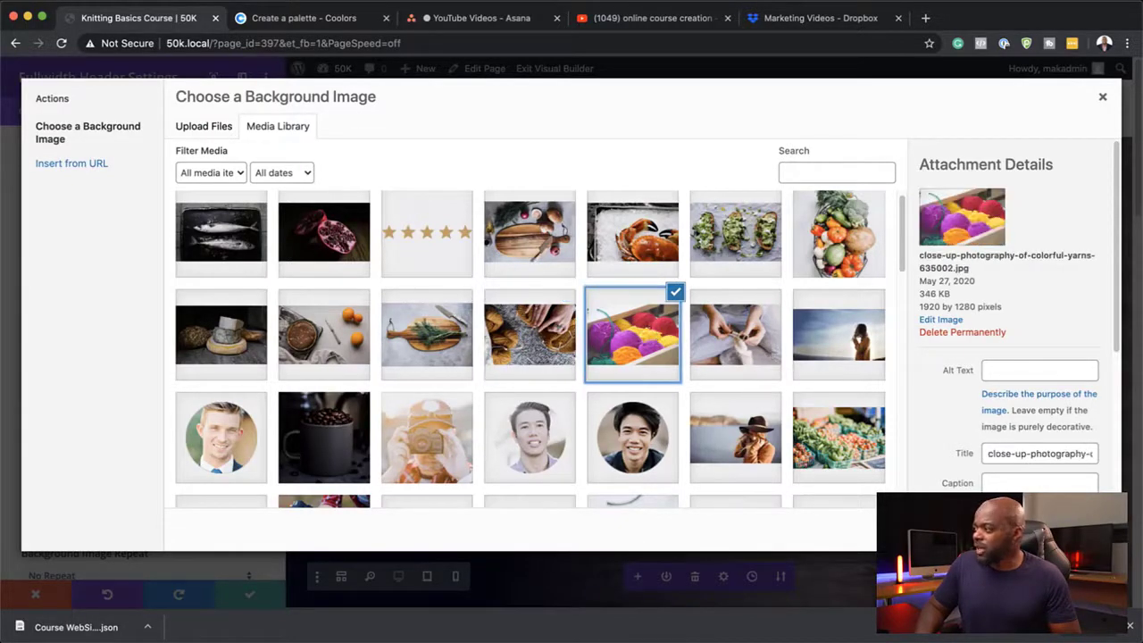
left_click(1057, 528)
scroll(878, 450, "down", 2)
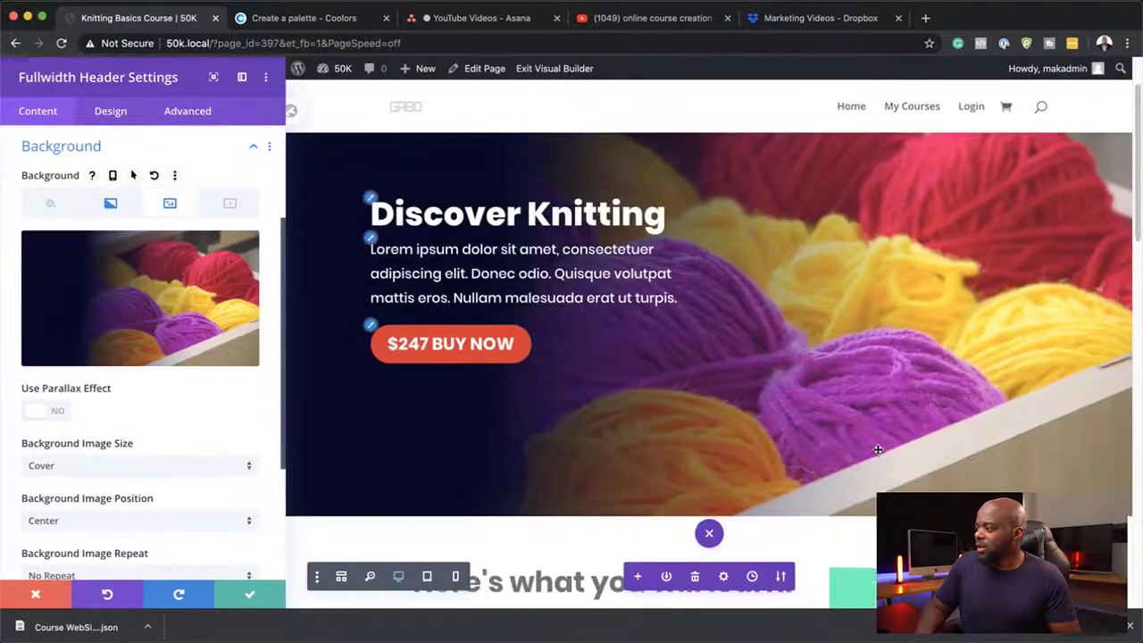
scroll(878, 450, "up", 2)
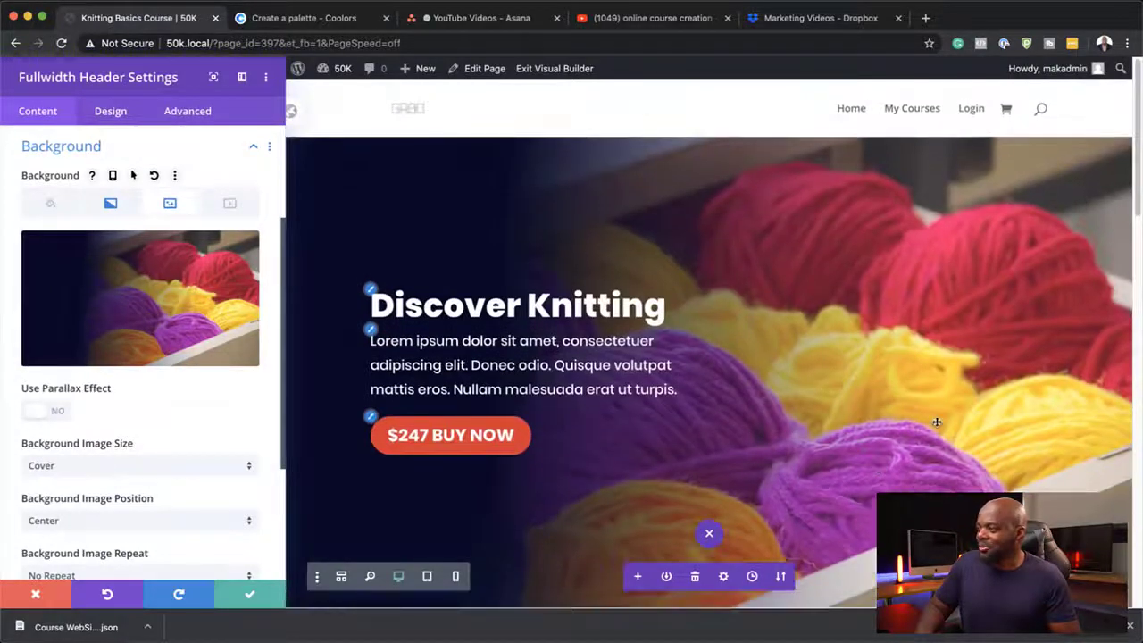
- Replace the header's background image with photo-of-person-holding-brown-yarn-roll-3654772.jpg from the media library
left_click(147, 298)
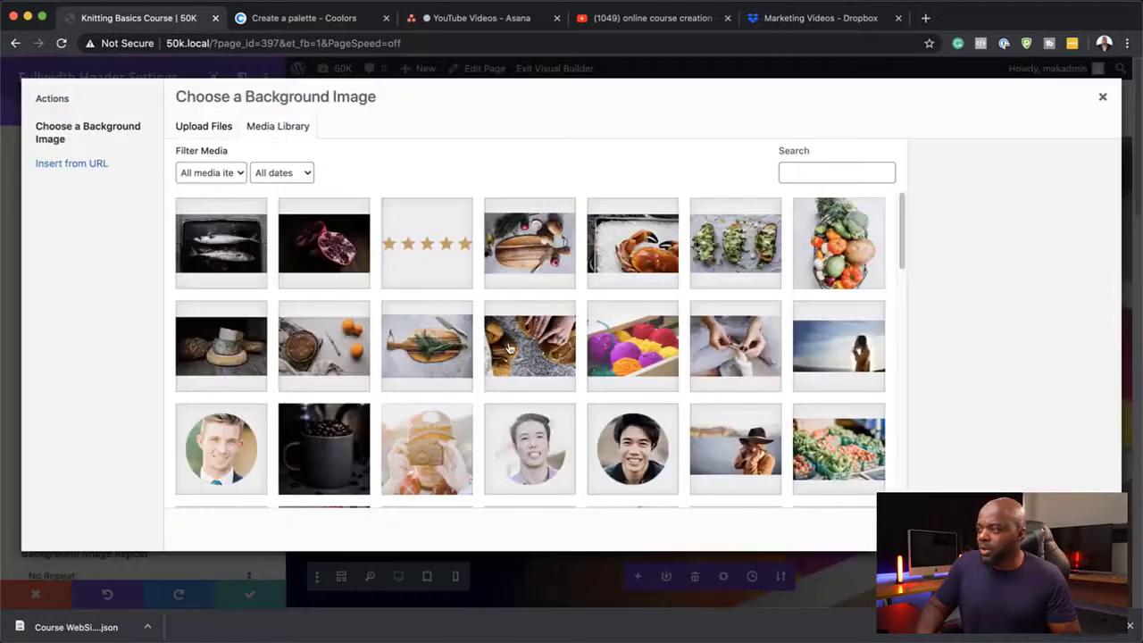
left_click(509, 348)
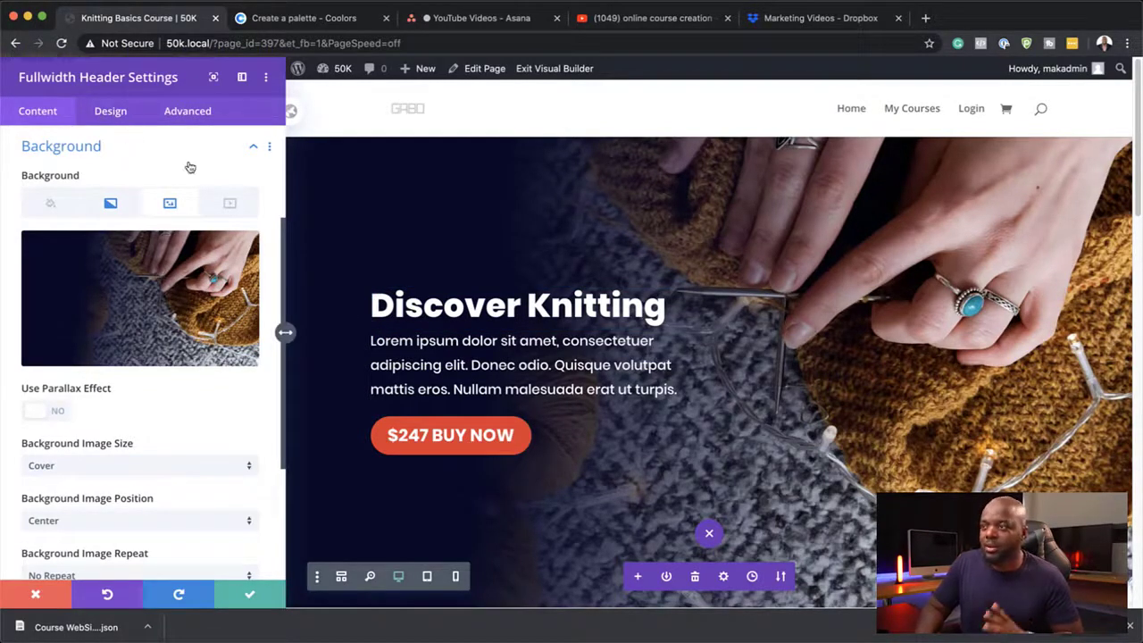
- Set the header title's font weight to Light and its font style to all capitals
left_click(371, 291)
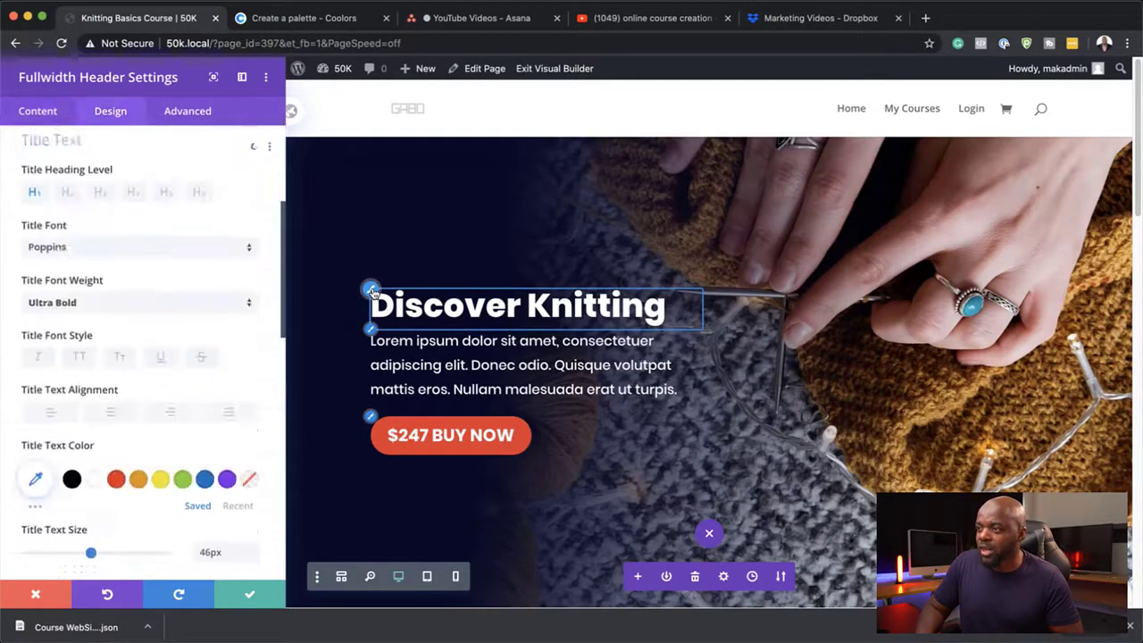
left_click(74, 309)
left_click(93, 368)
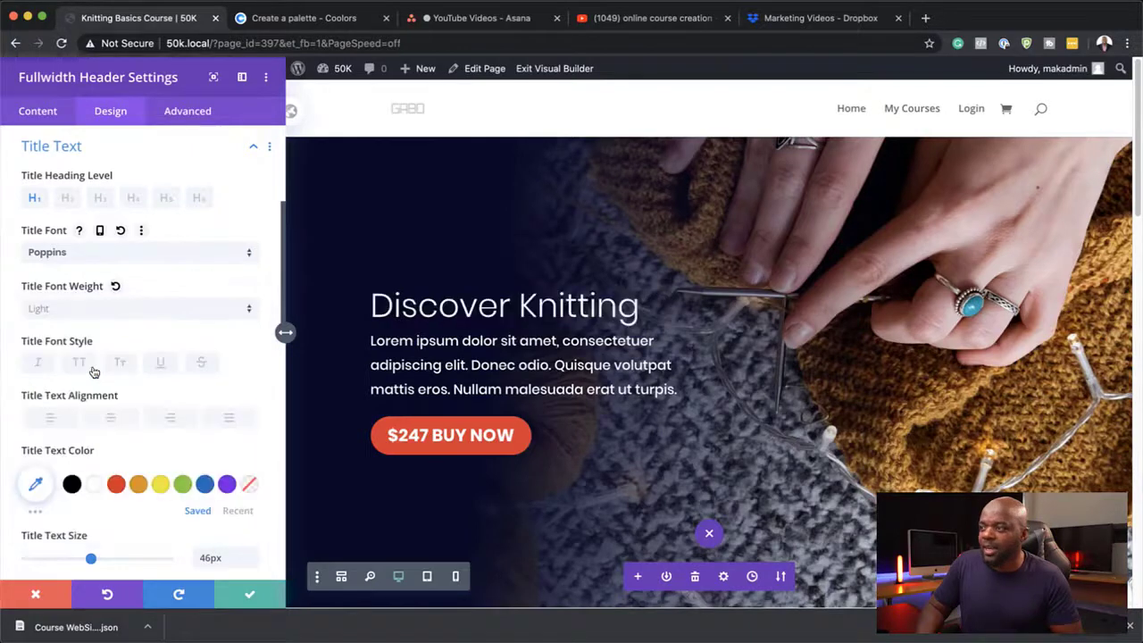
left_click(79, 363)
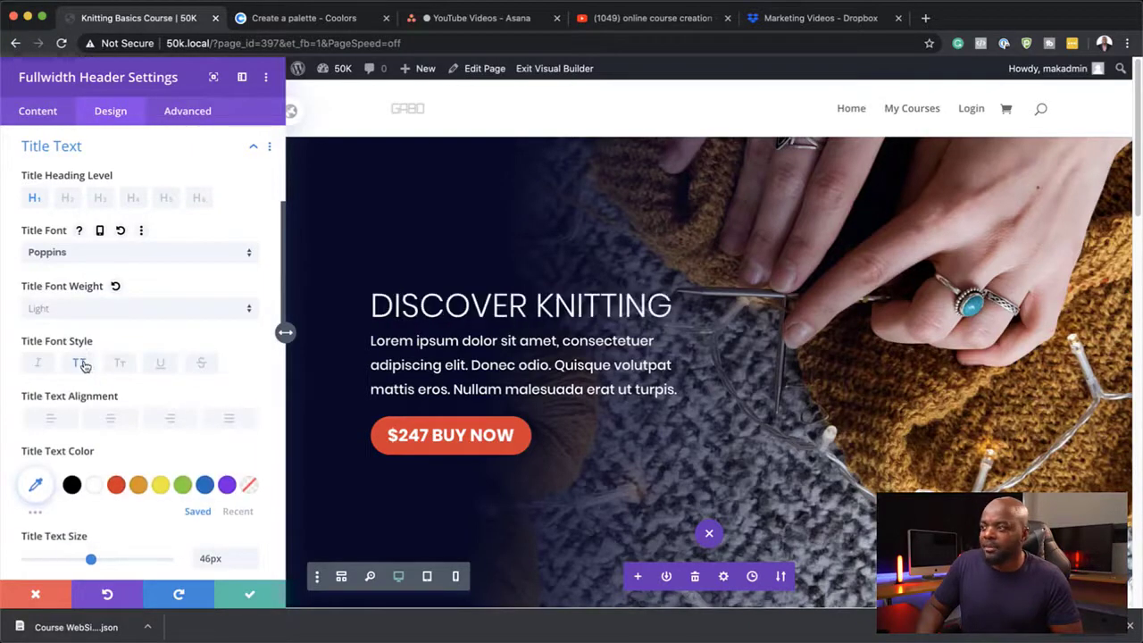
- Try a title text size of 51px and undo the size change
mouse_move(91, 559)
left_mouse_down()
mouse_move(141, 560)
mouse_move(99, 560)
left_mouse_up()
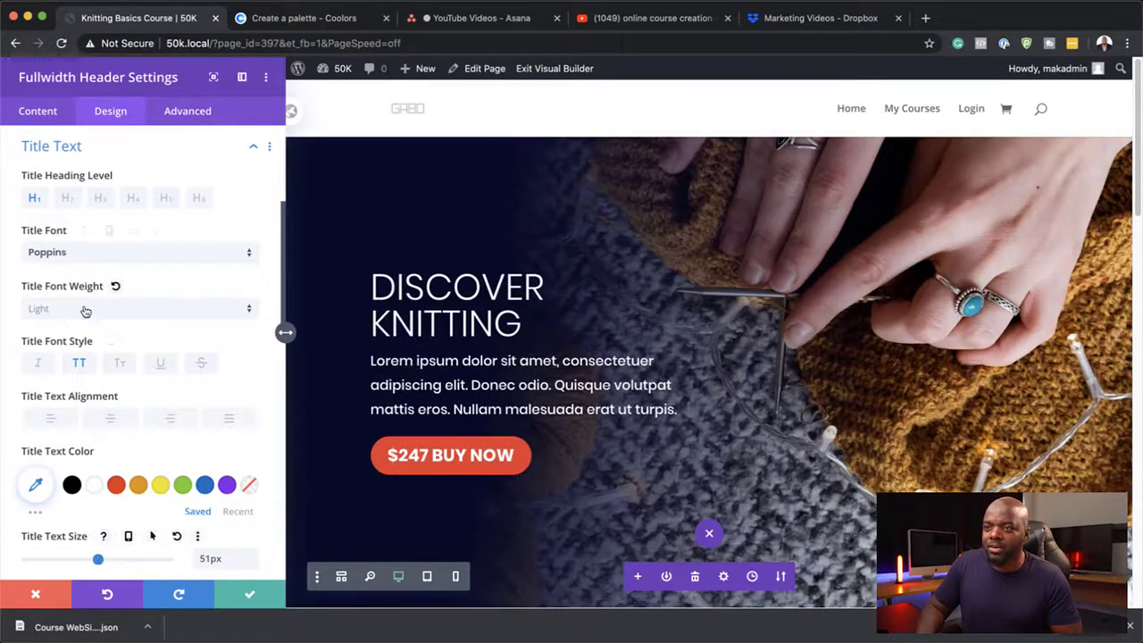
left_click(107, 596)
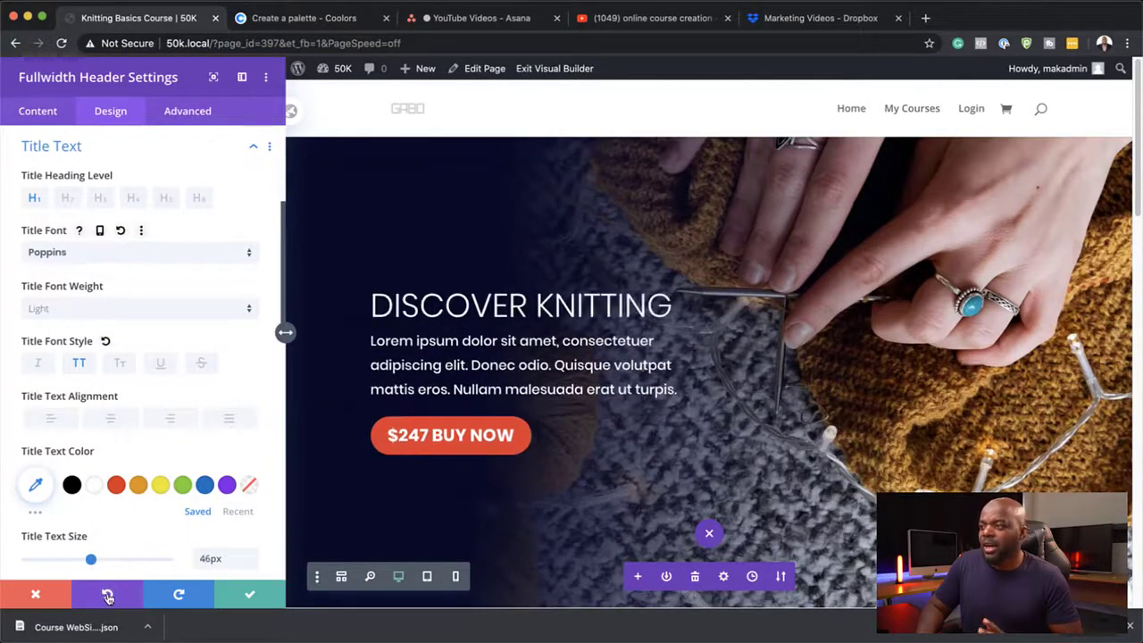
- Set the header title's font weight to Bold and save the fullwidth header settings
left_click(74, 310)
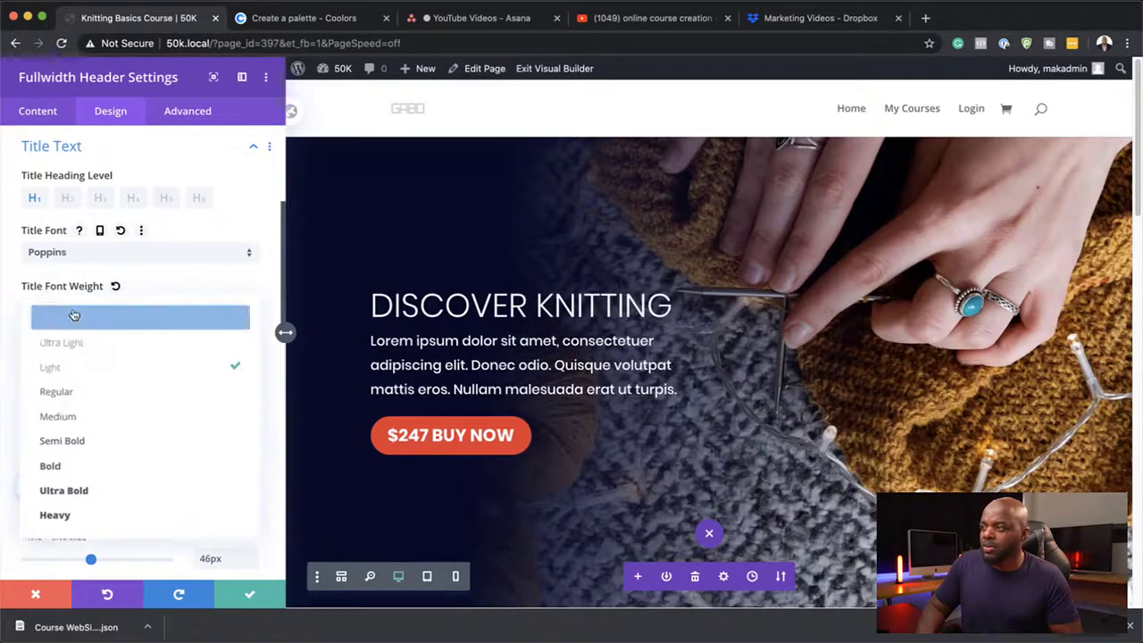
left_click(91, 462)
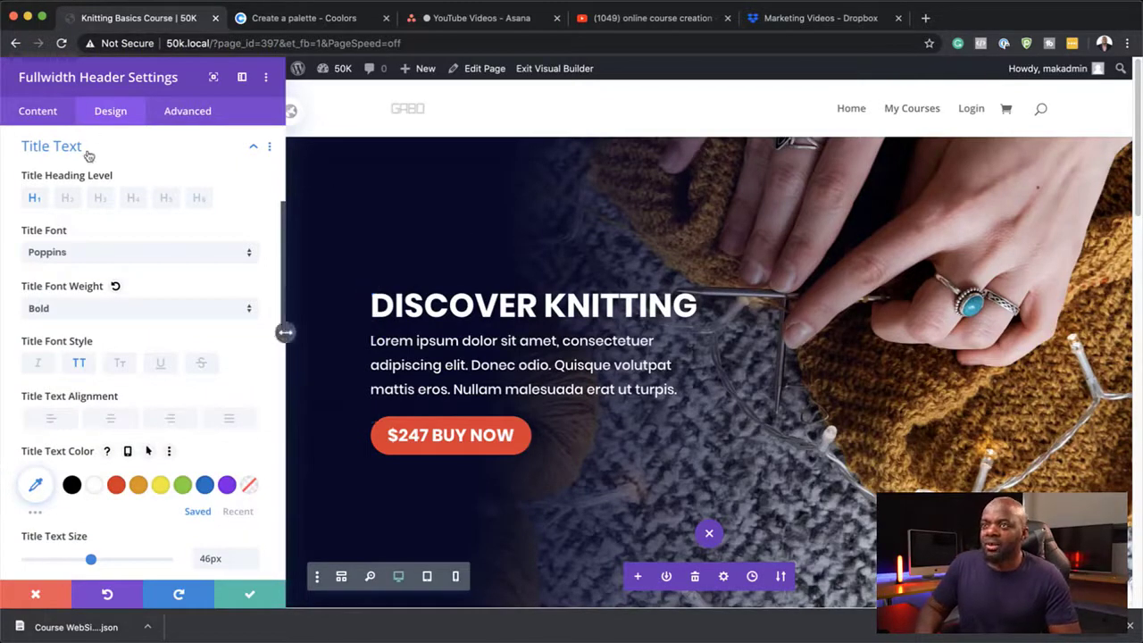
left_click(251, 599)
scroll(576, 412, "down", 4)
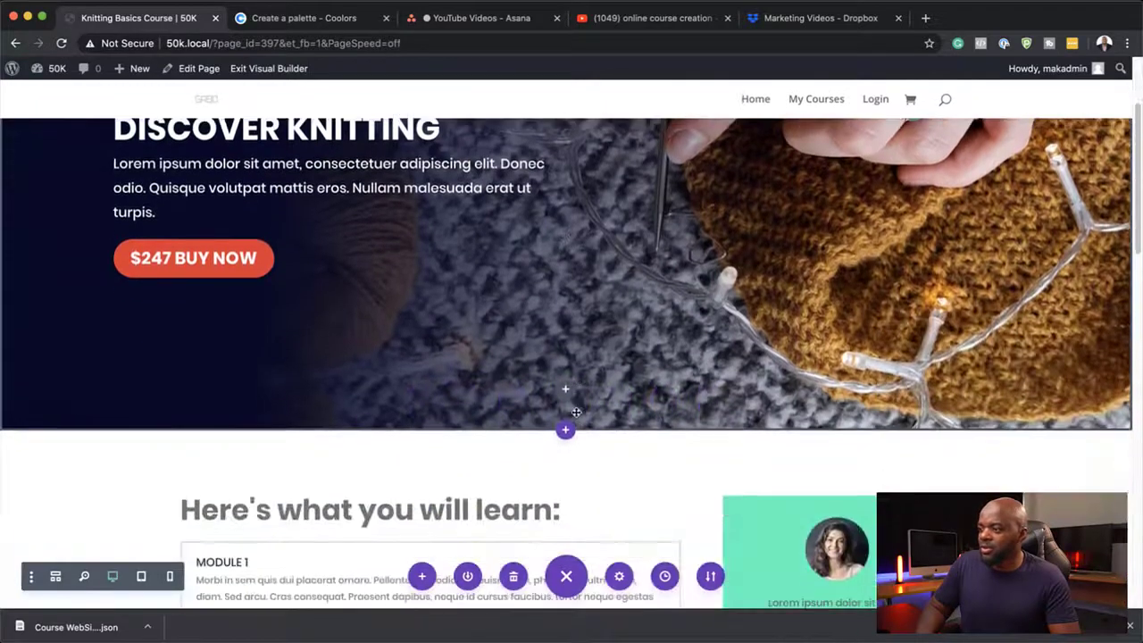
scroll(576, 412, "down", 3)
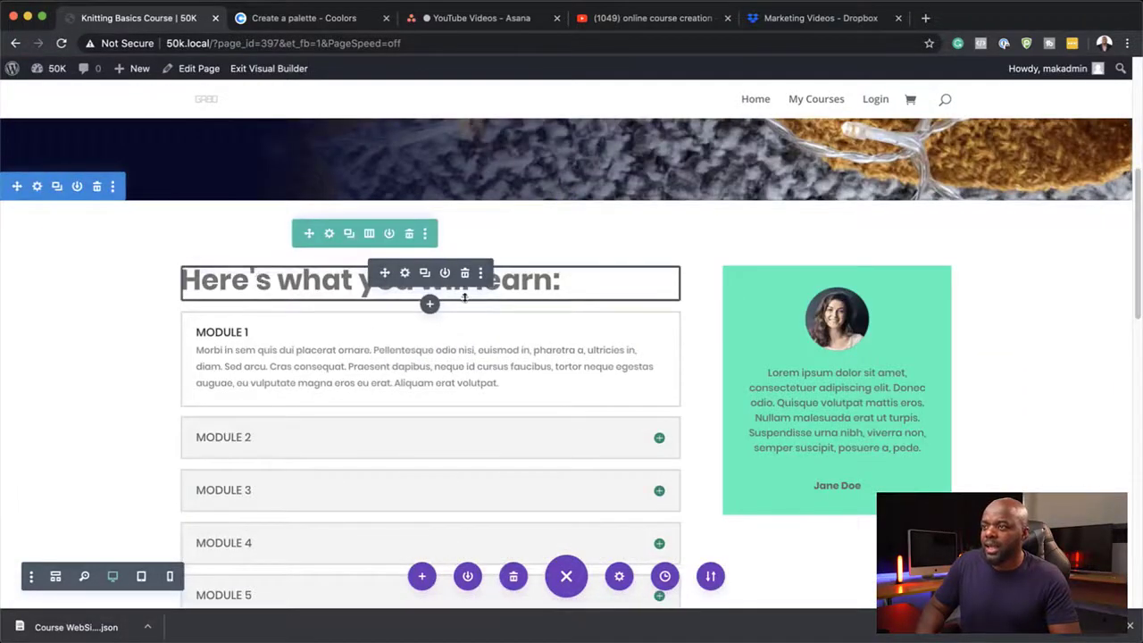
- Open the heading text design settings for "Here's what you will learn:" and copy burnt orange D74E09 from the Coolors palette
left_click(404, 273)
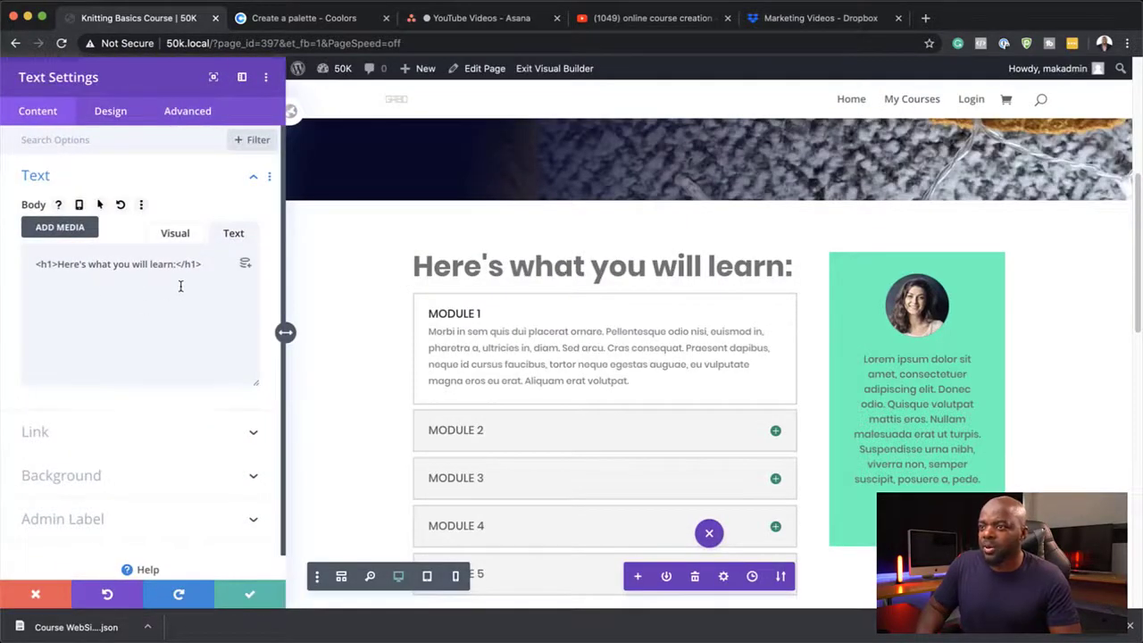
left_click(111, 114)
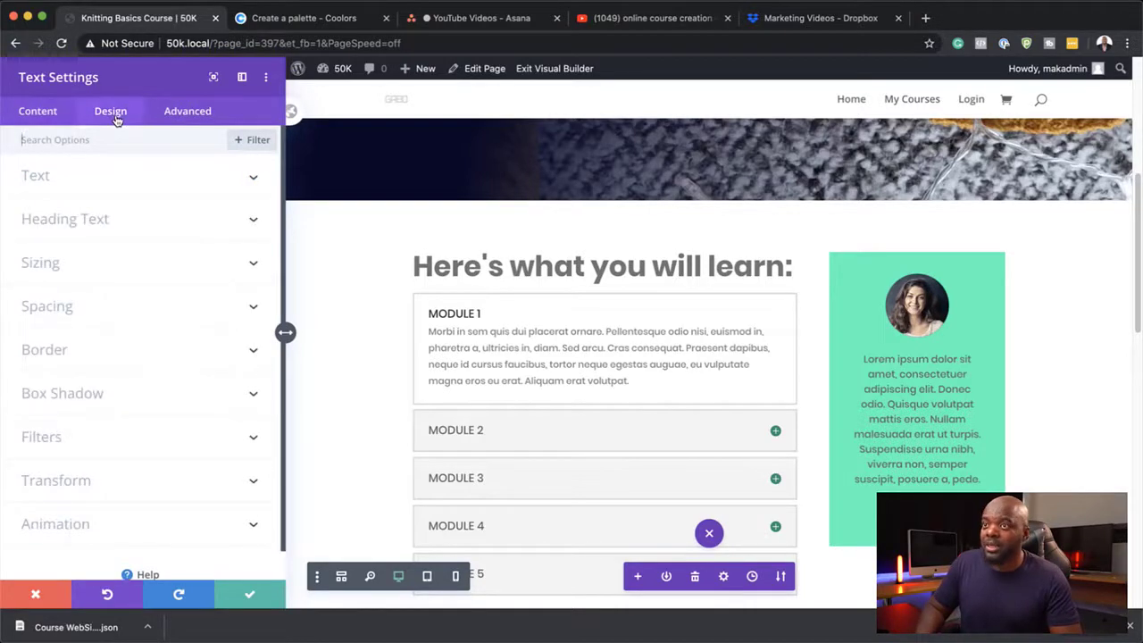
left_click(67, 221)
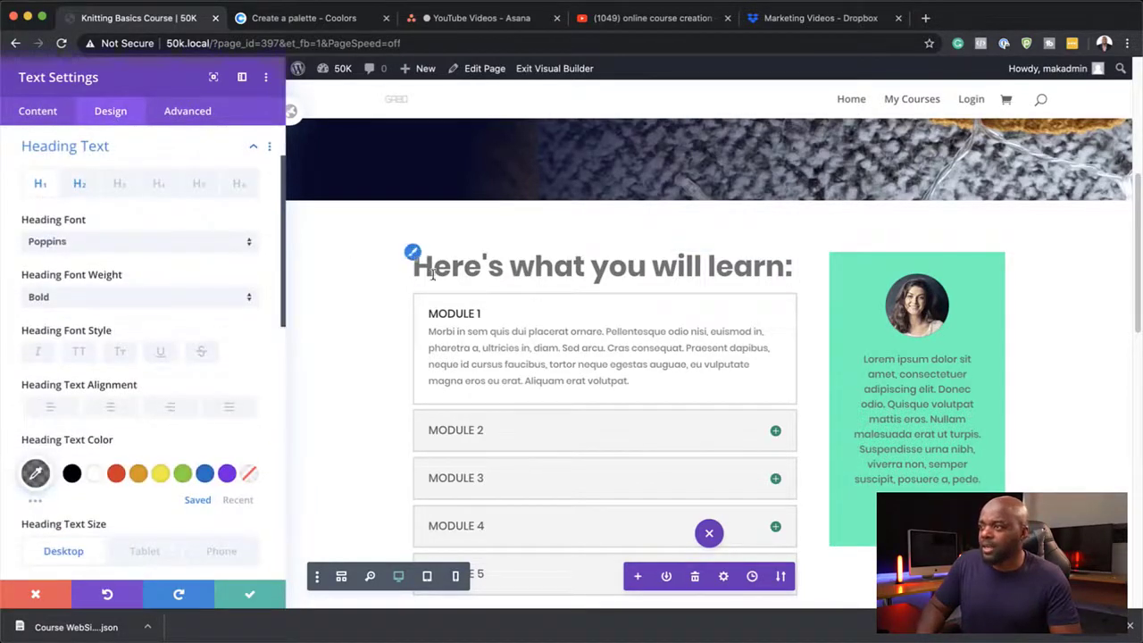
left_click(334, 22)
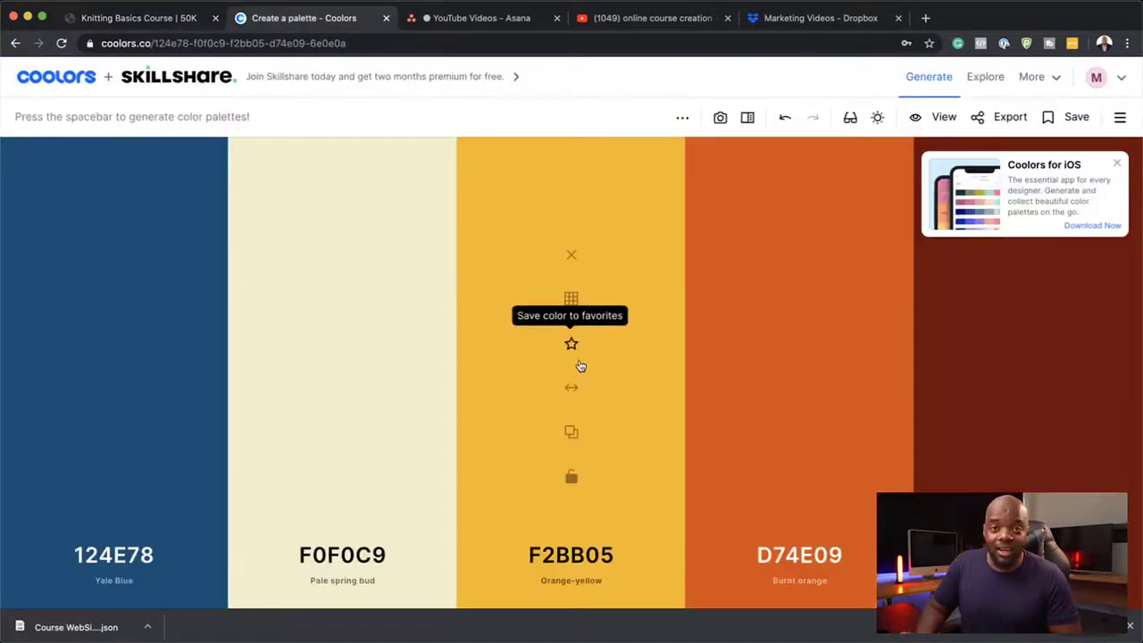
left_click(814, 560)
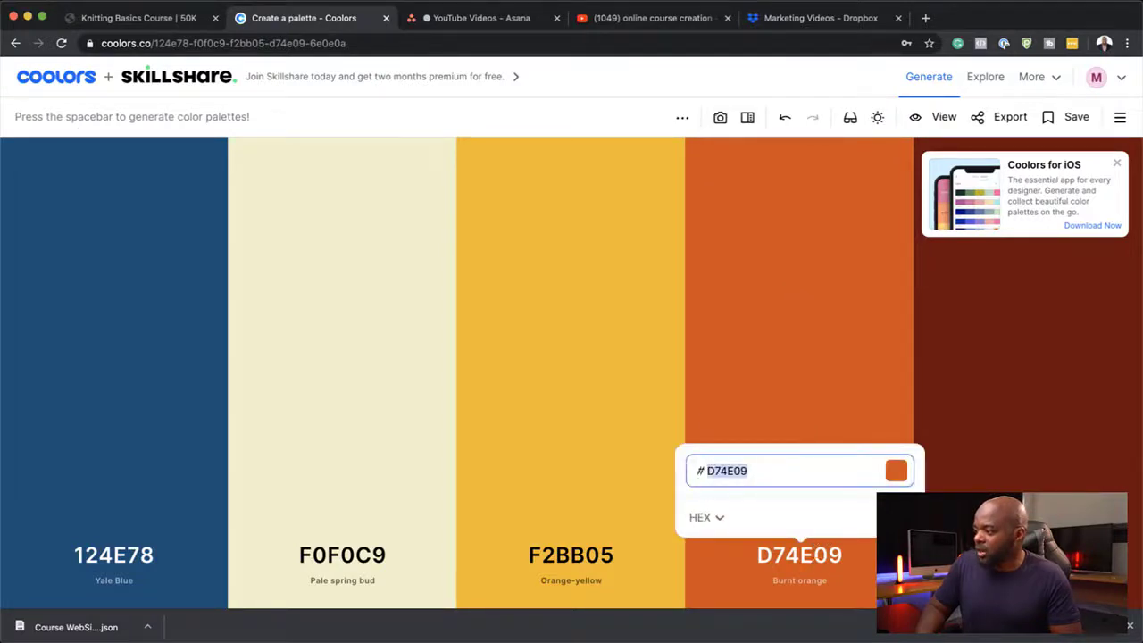
left_click(896, 470)
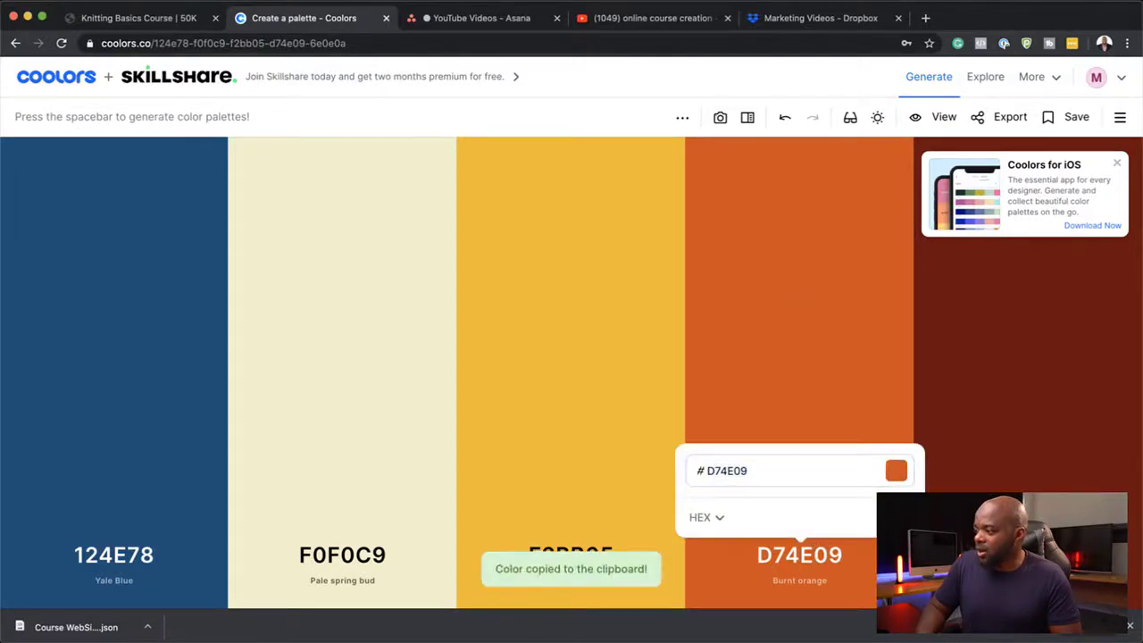
left_click(138, 13)
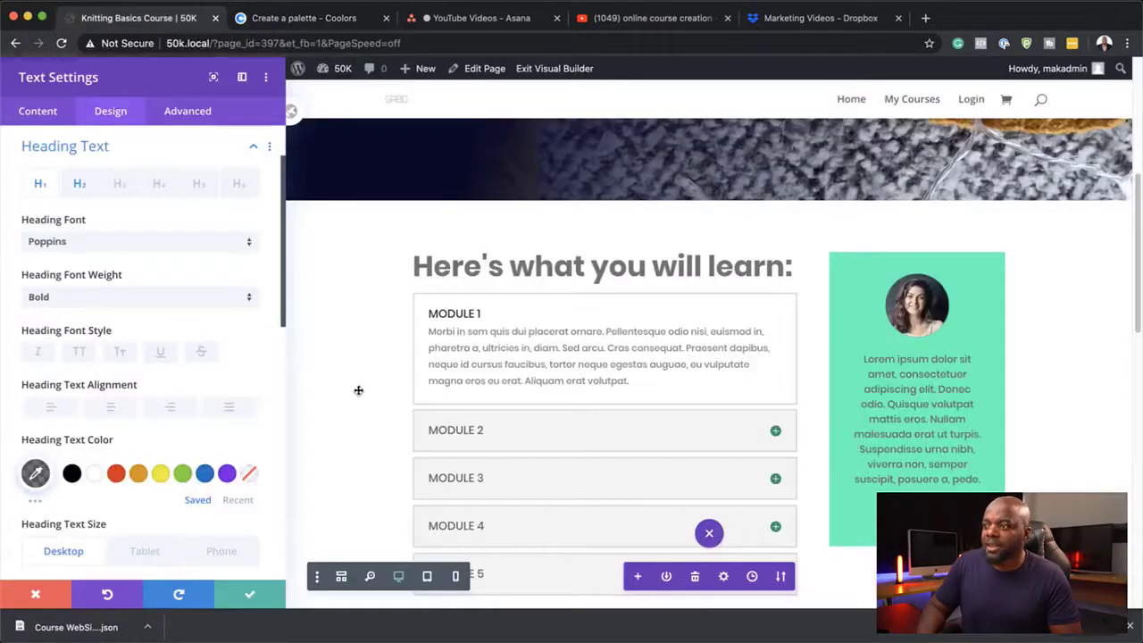
- Set the "Here's what you will learn:" heading's text color to the copied #d74e09 at full opacity and save the text module
left_click(37, 475)
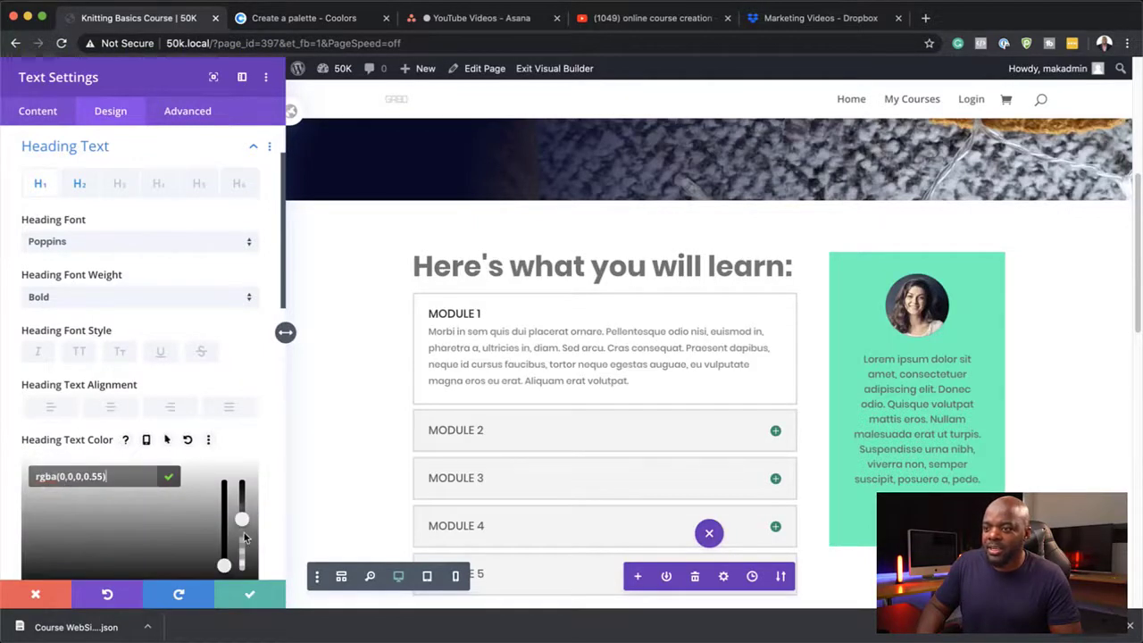
left_click_drag(247, 515, 252, 458)
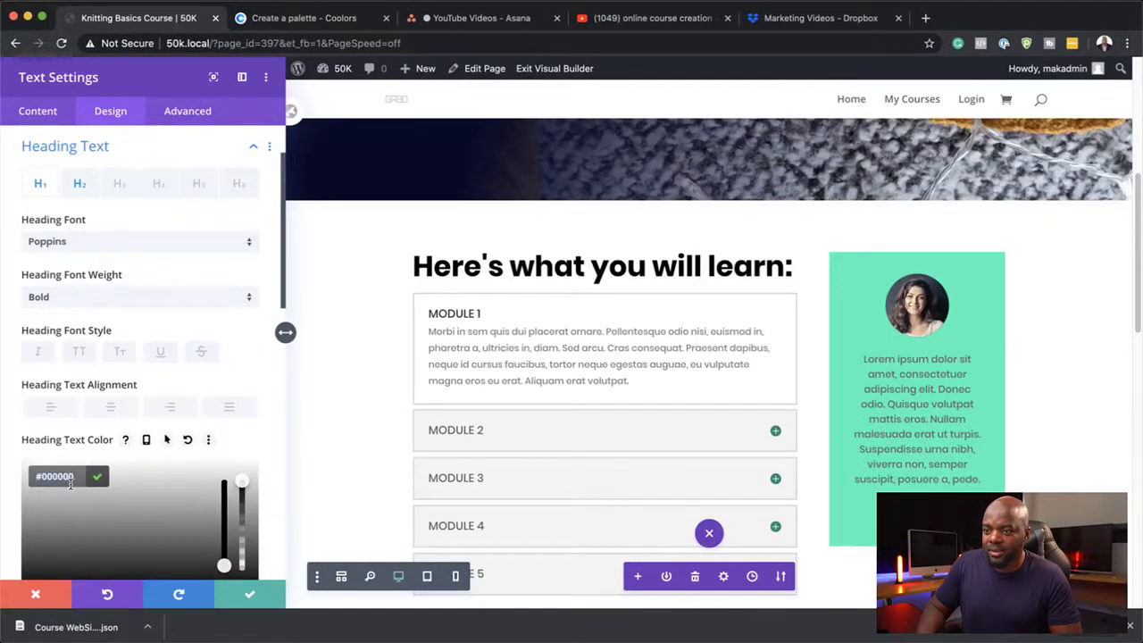
key("ctrl+v")
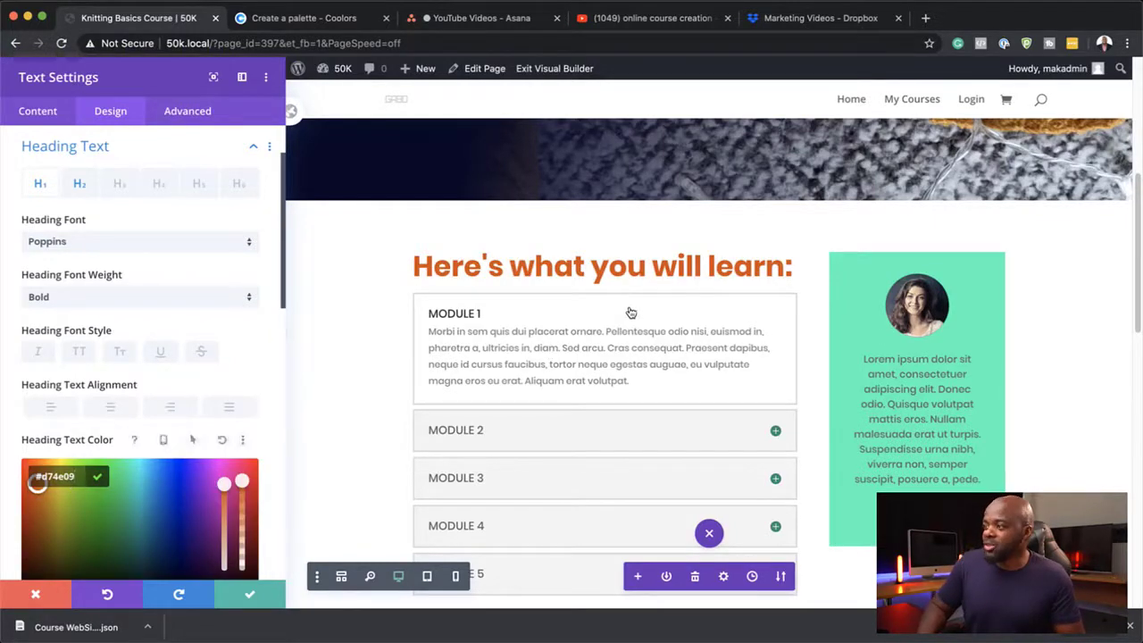
scroll(677, 420, "up", 2)
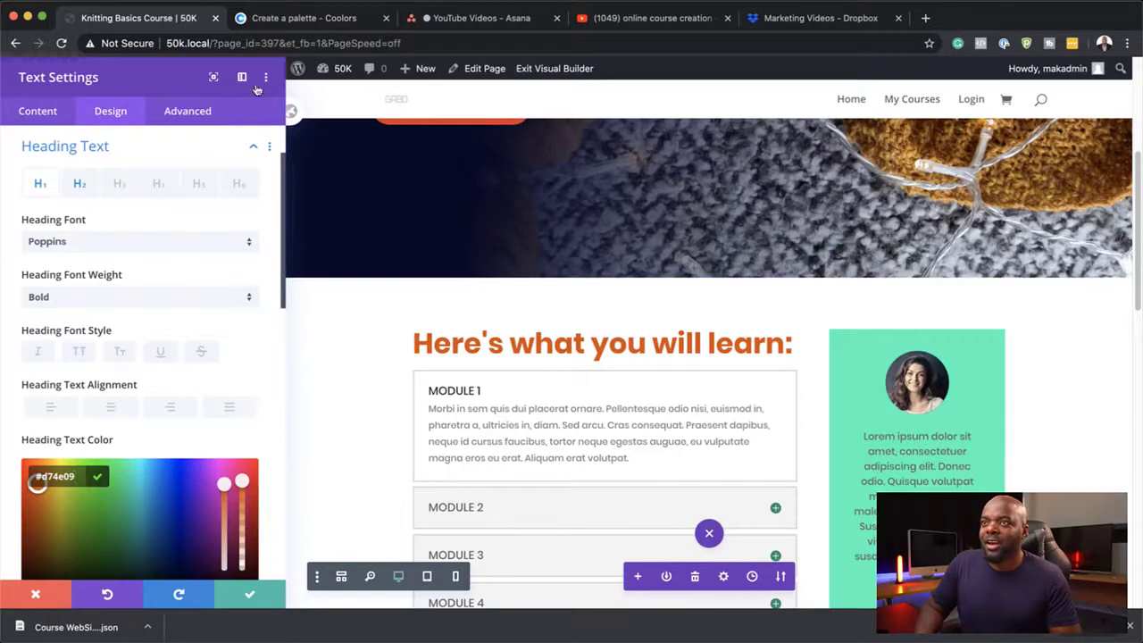
left_click(249, 594)
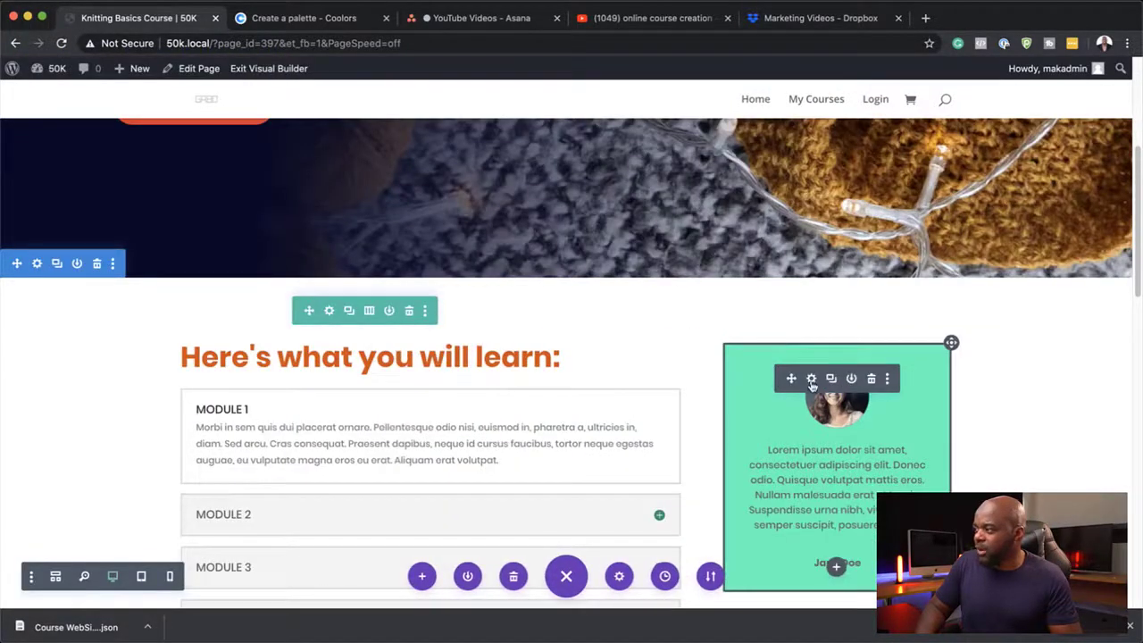
- Open the background color of the testimonial module beside the course modules for editing
left_click(810, 378)
scroll(134, 446, "down", 5)
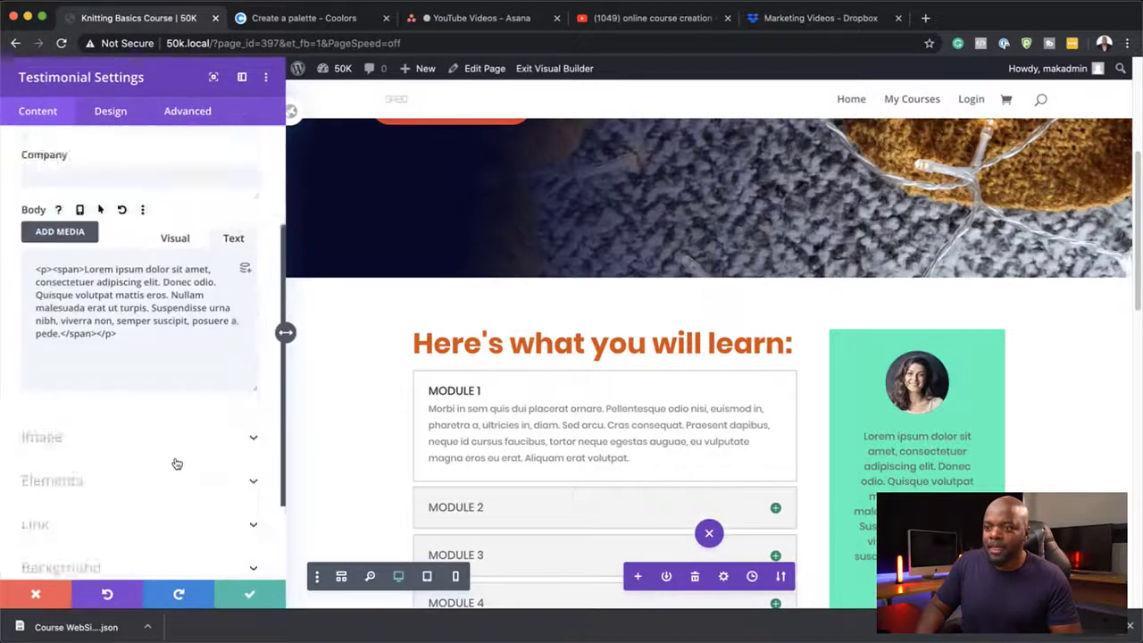
left_click(96, 451)
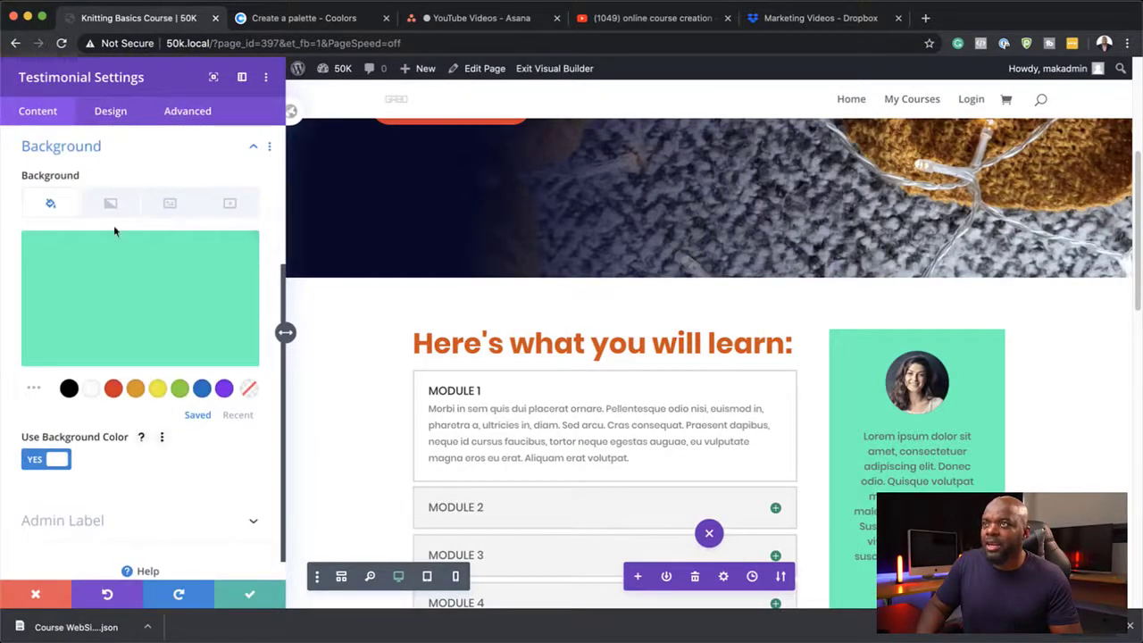
left_click(120, 267)
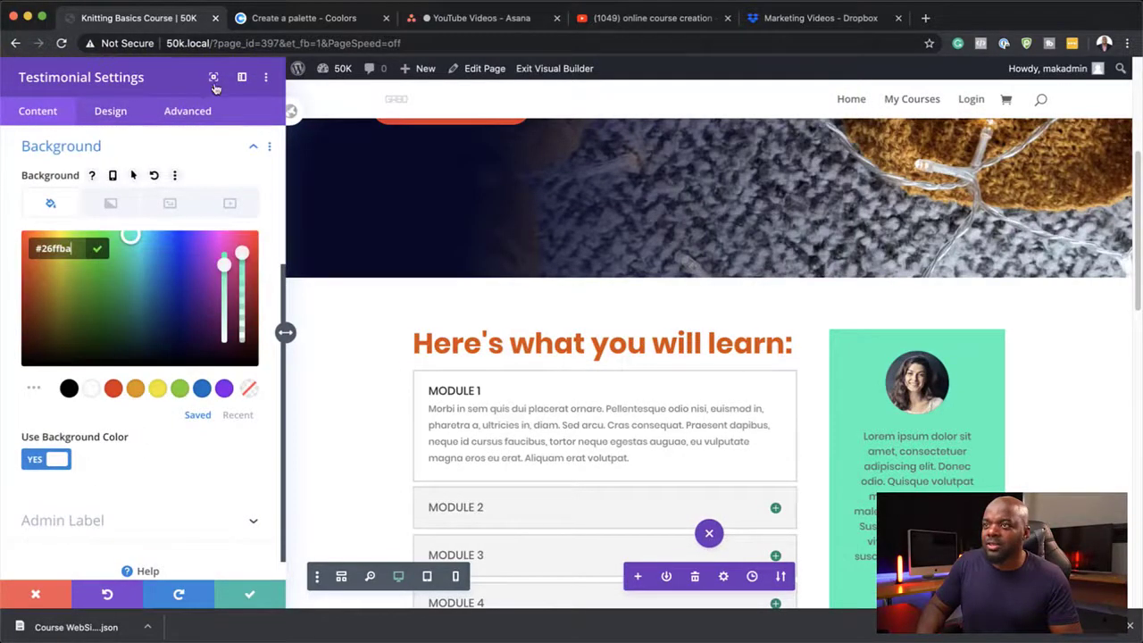
- Try dark red 6E0E0A from the Coolors palette as the testimonial's background color
left_click(269, 20)
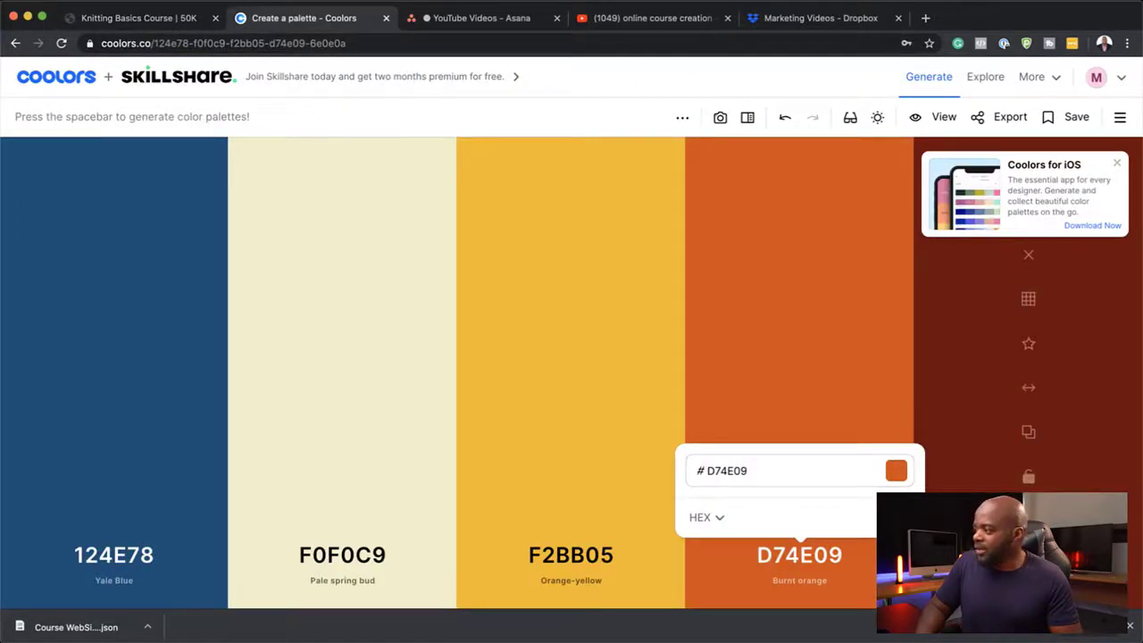
left_click(1028, 554)
key("super+c")
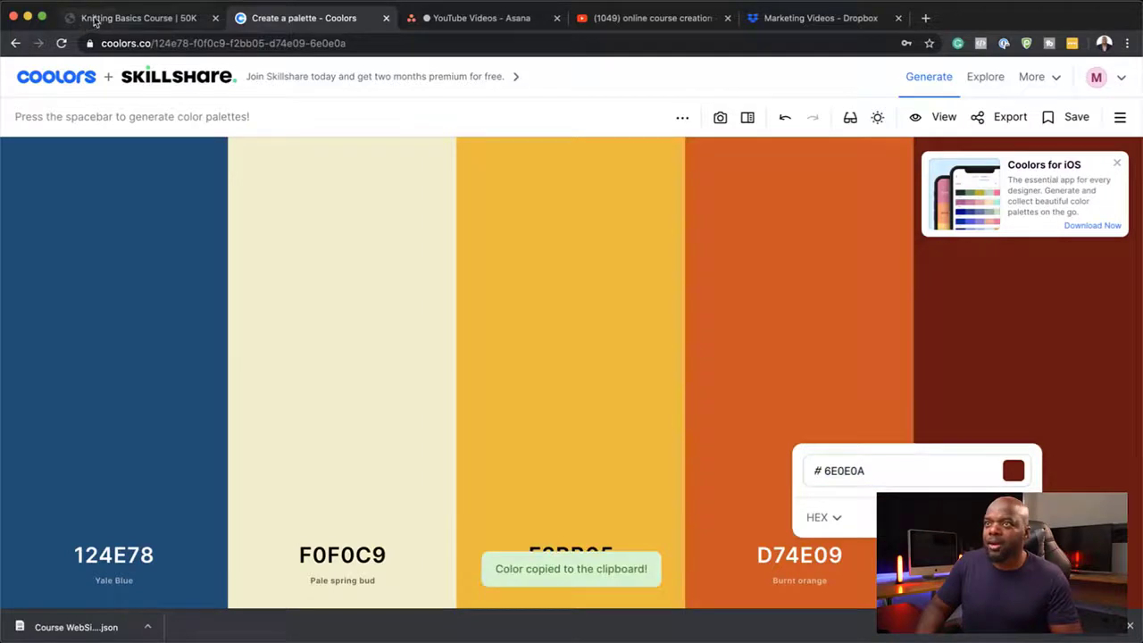
left_click(107, 18)
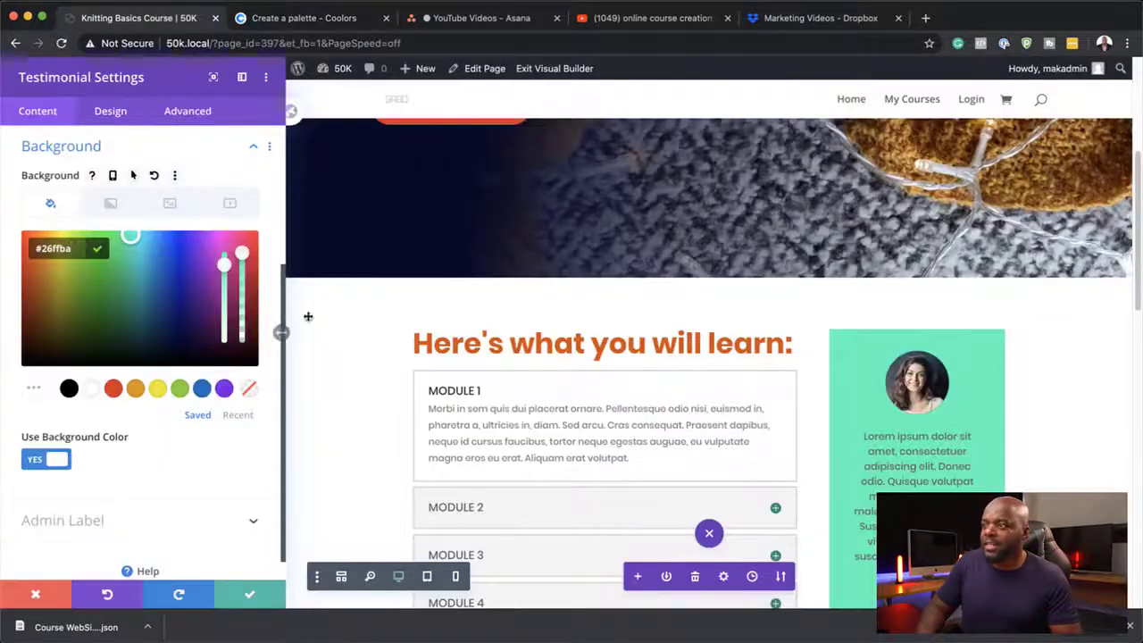
left_click(76, 253)
key("super+a")
key("super+v")
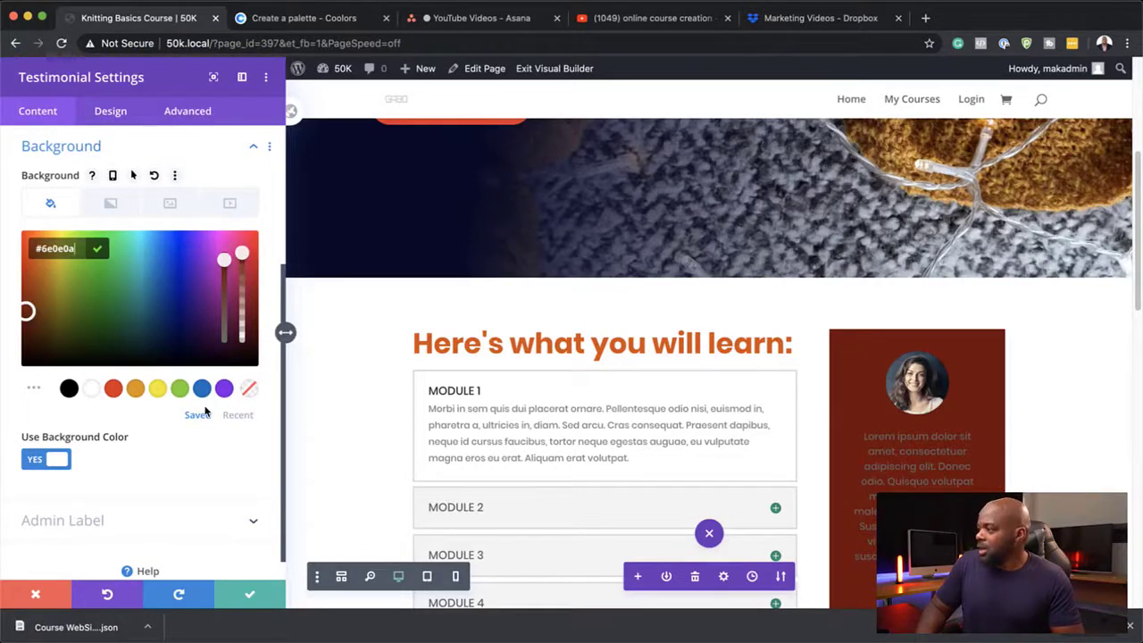
- Set the testimonial's background to Yale Blue 124E78 from the Coolors palette and its body text color to white
left_click(294, 18)
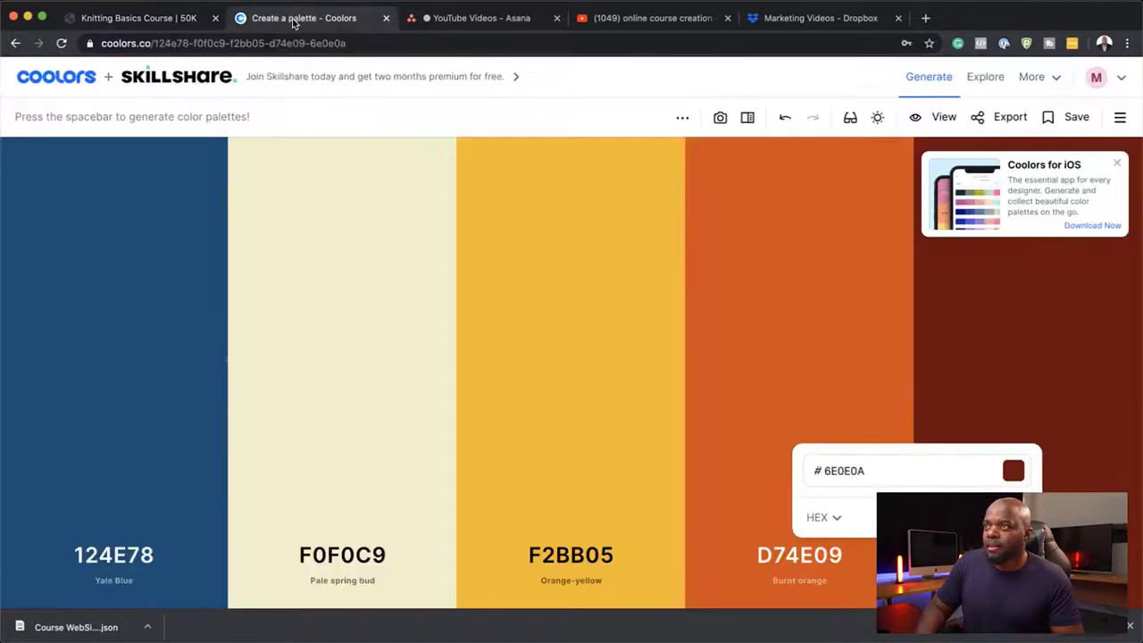
left_click(126, 560)
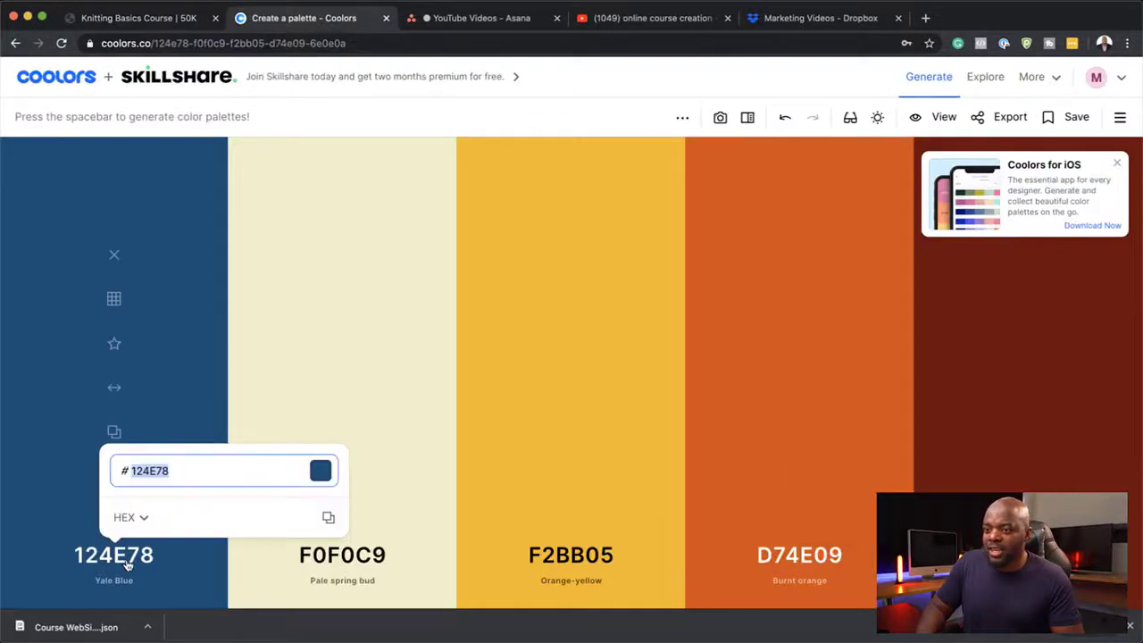
left_click(328, 517)
left_click(139, 18)
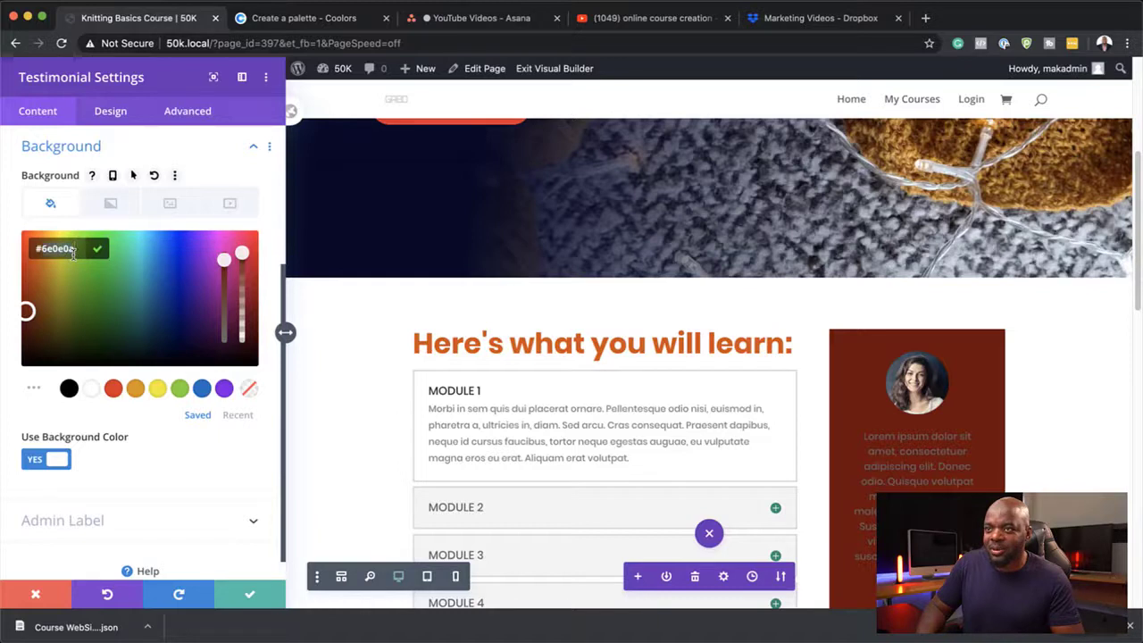
key("super+v")
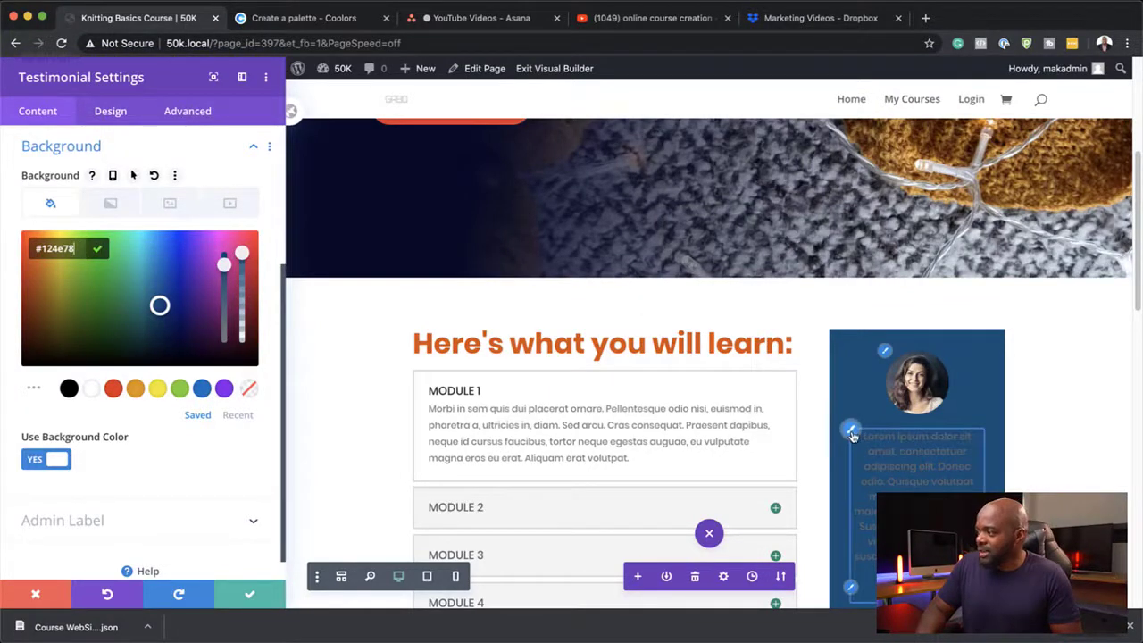
left_click(851, 435)
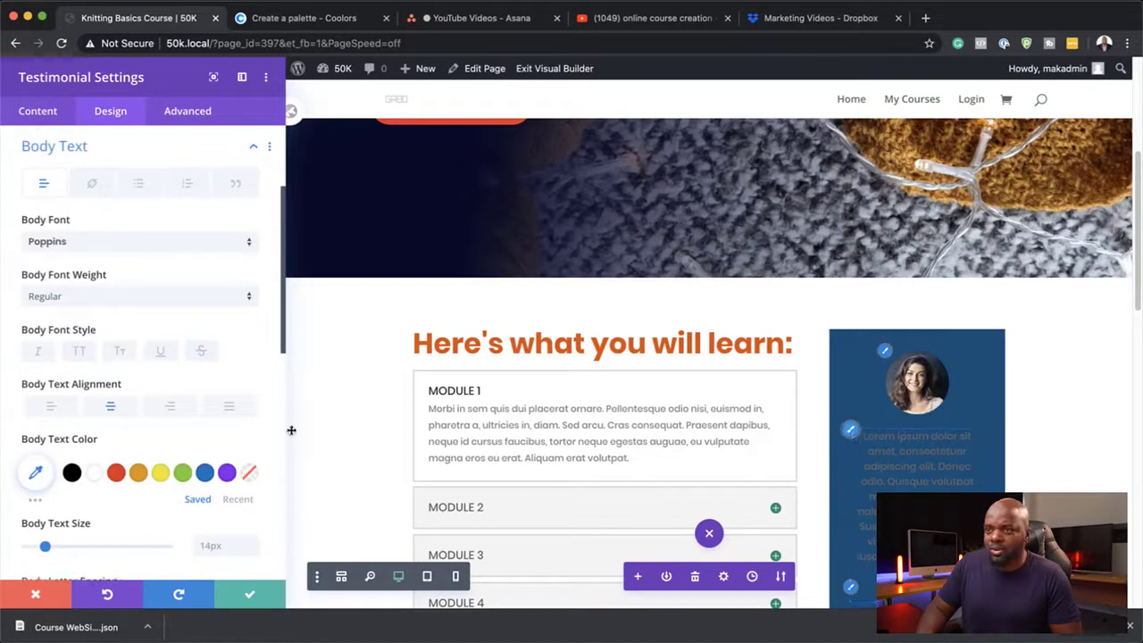
left_click(92, 476)
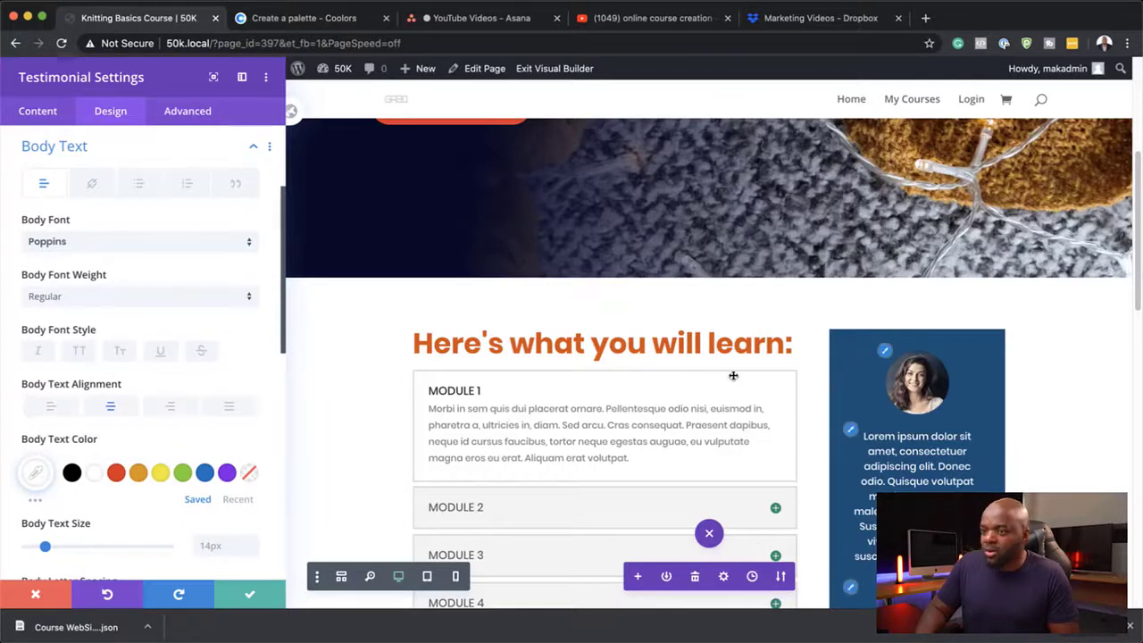
- Round all four corners of the testimonial box to 6px and save the testimonial settings
scroll(155, 326, "down", 3)
scroll(156, 330, "down", 3)
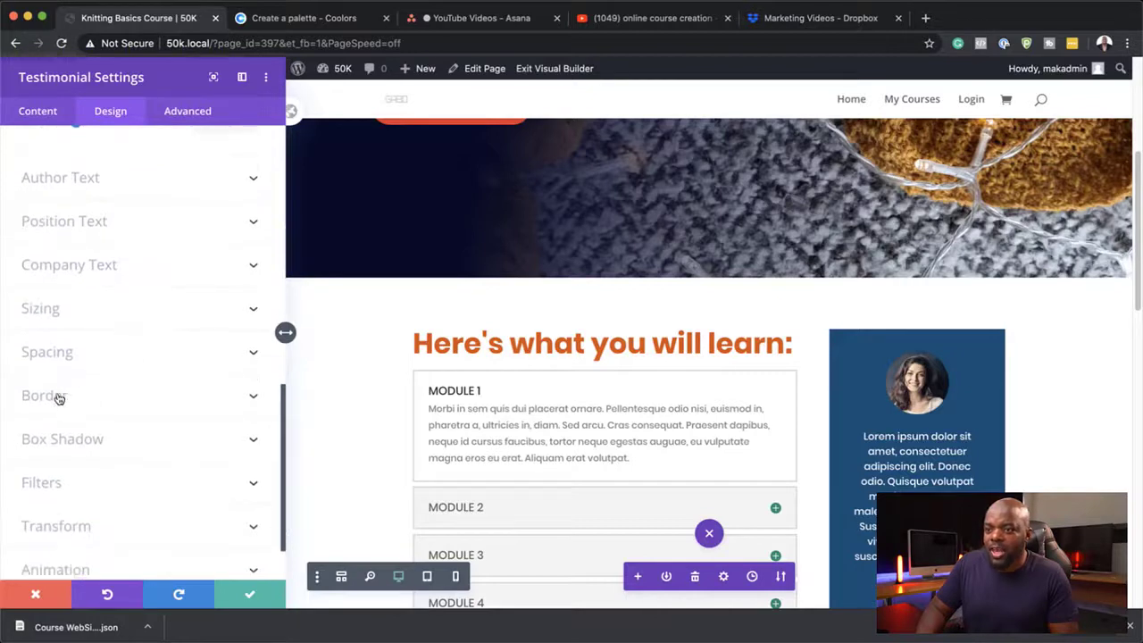
left_click(59, 396)
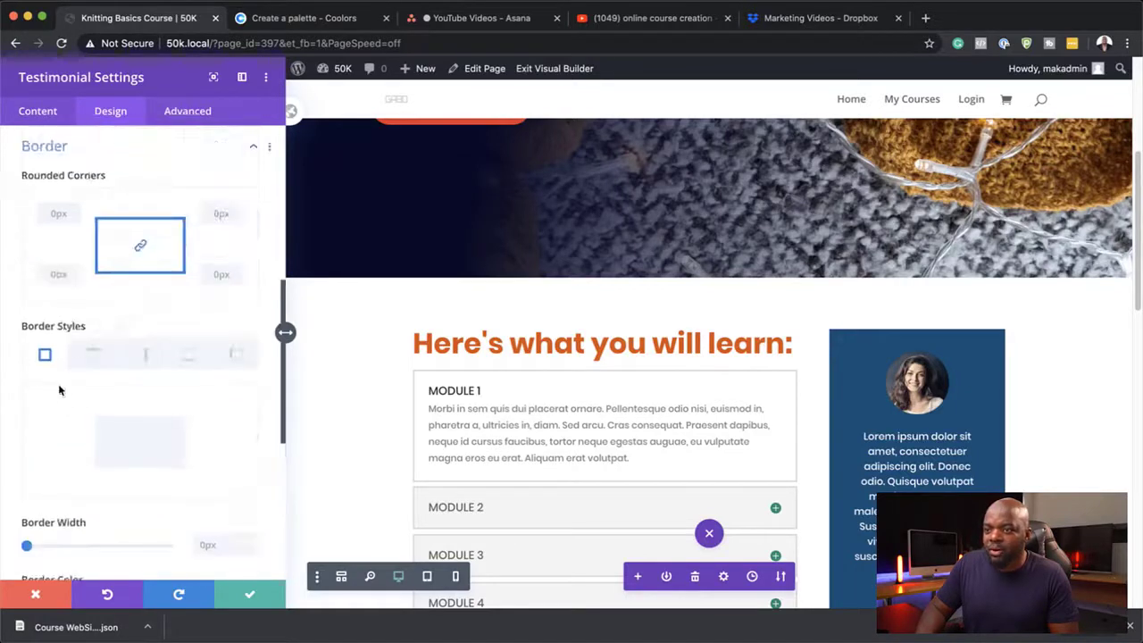
left_click(54, 278)
type("6")
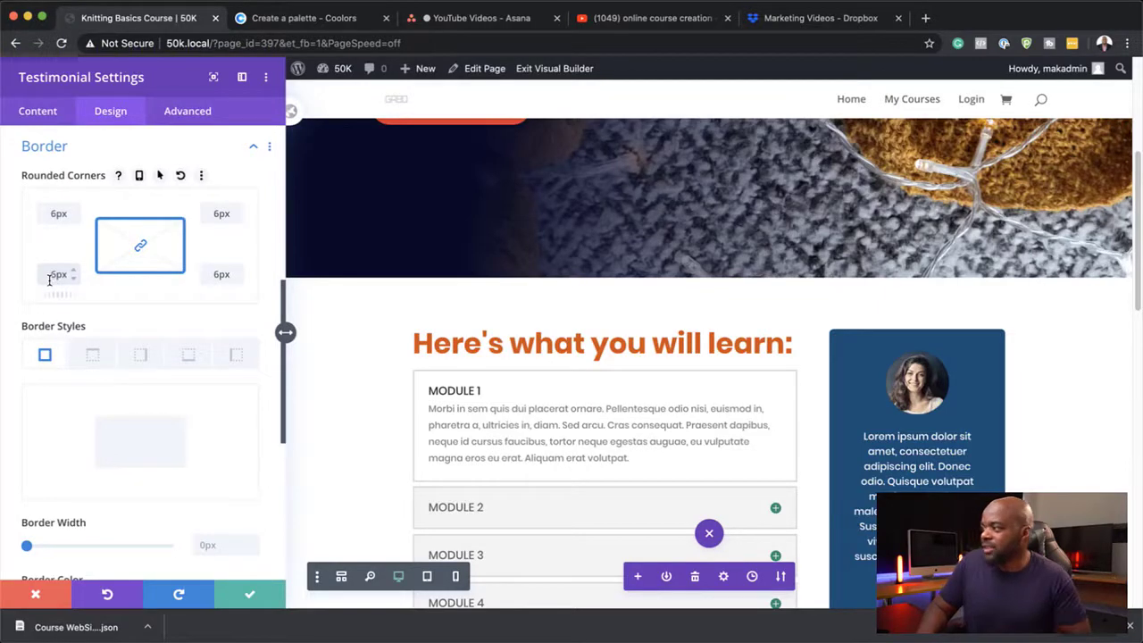
left_click(253, 596)
- Set the rounded corners of the course modules accordion to 6px on all four corners
scroll(655, 396, "down", 3)
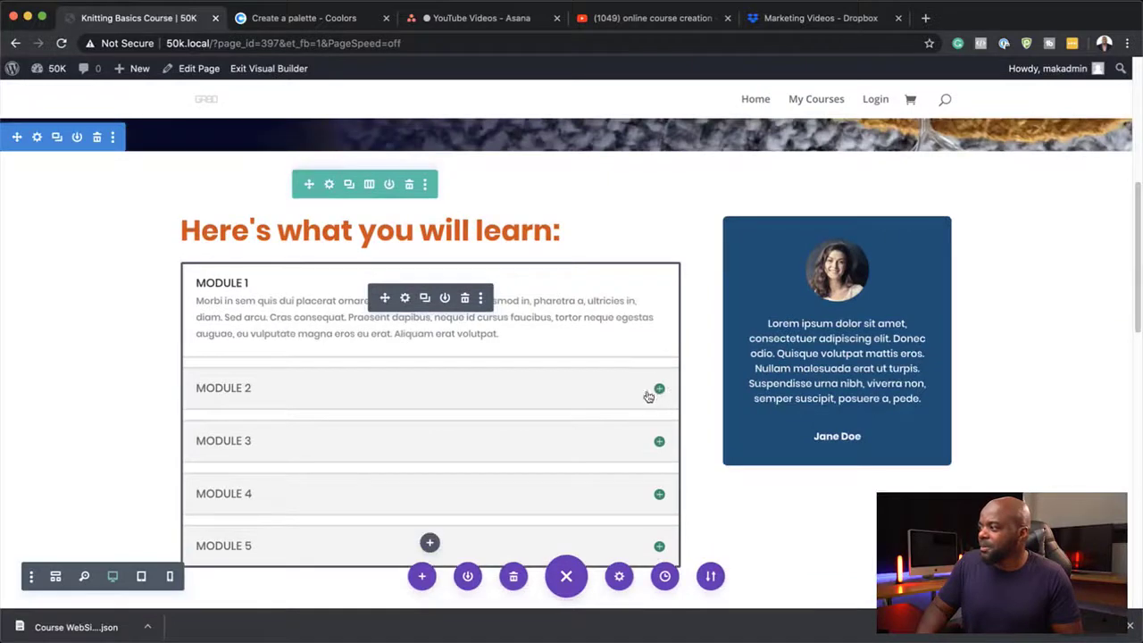
left_click(405, 300)
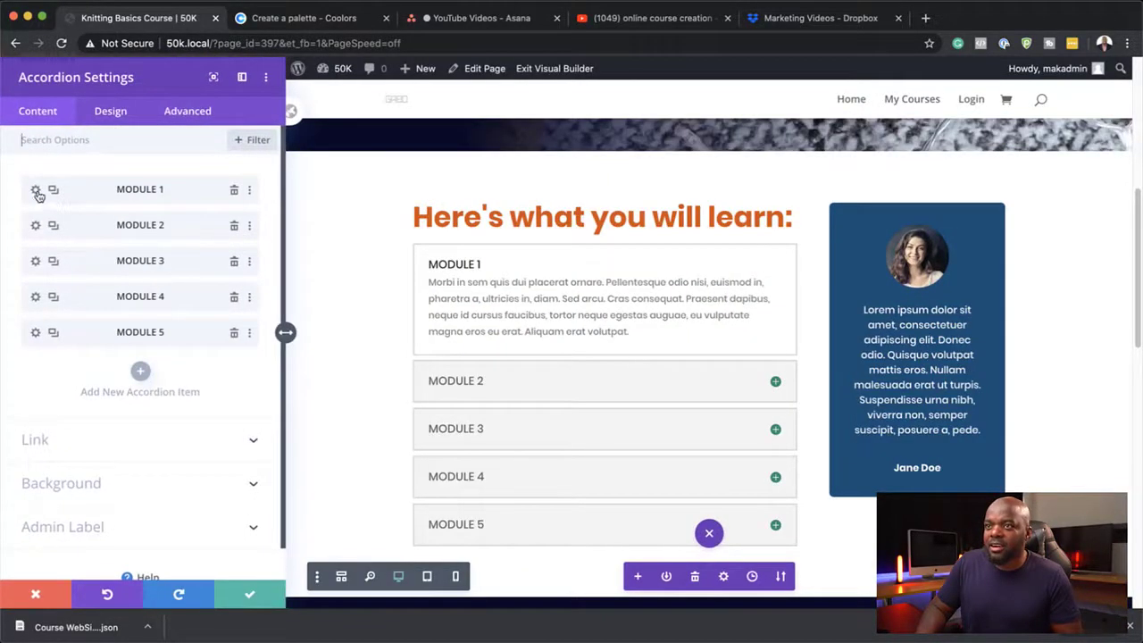
left_click(111, 114)
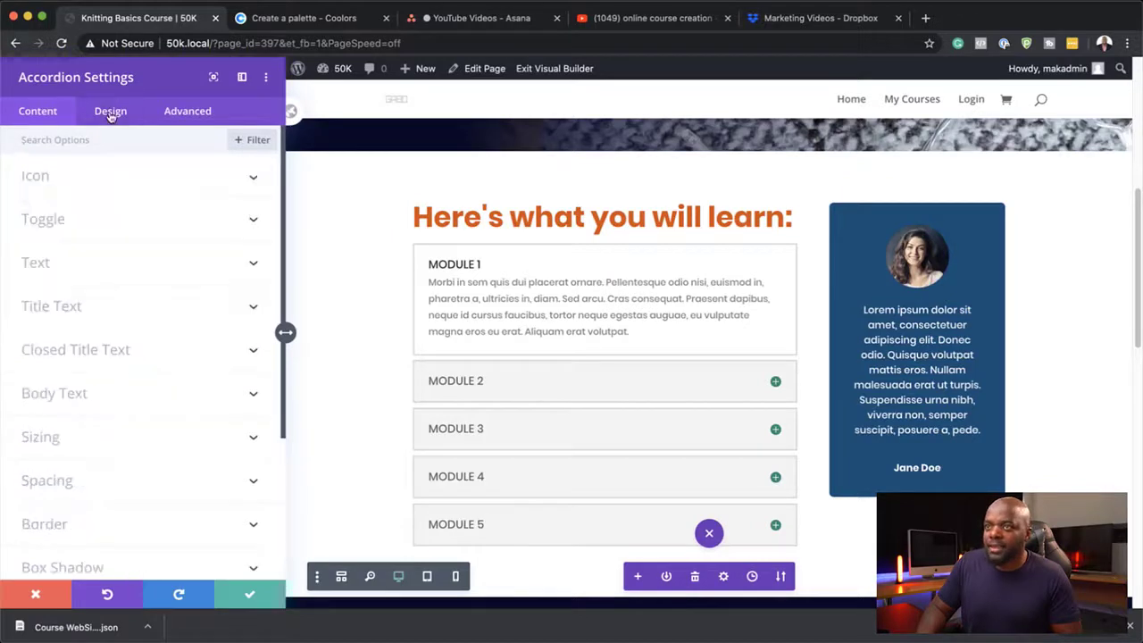
scroll(93, 470, "down", 3)
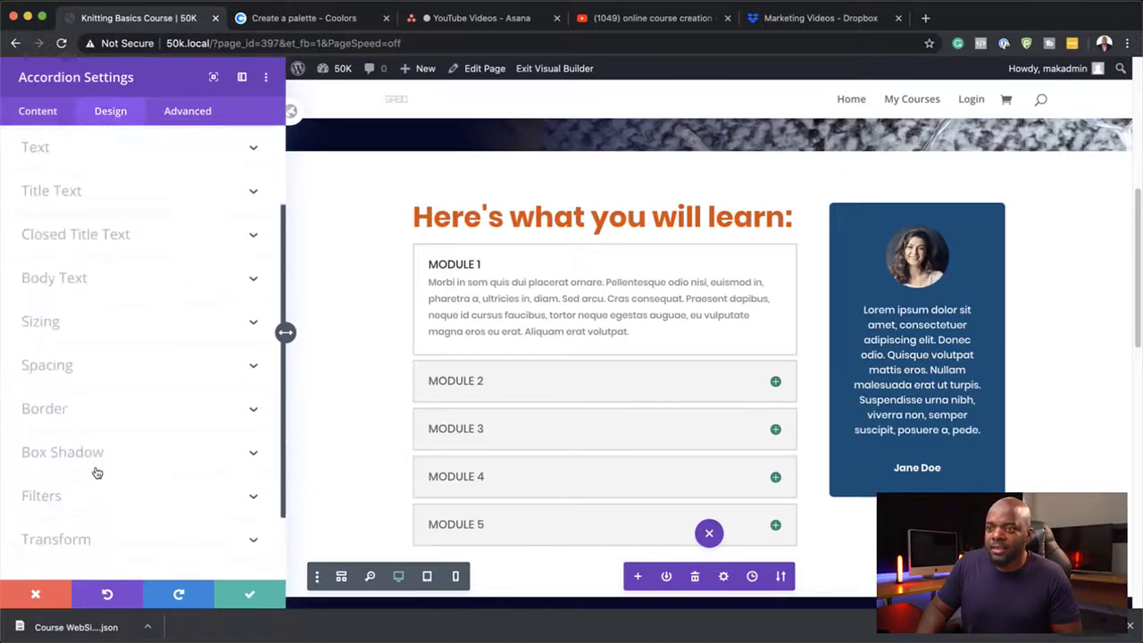
left_click(48, 408)
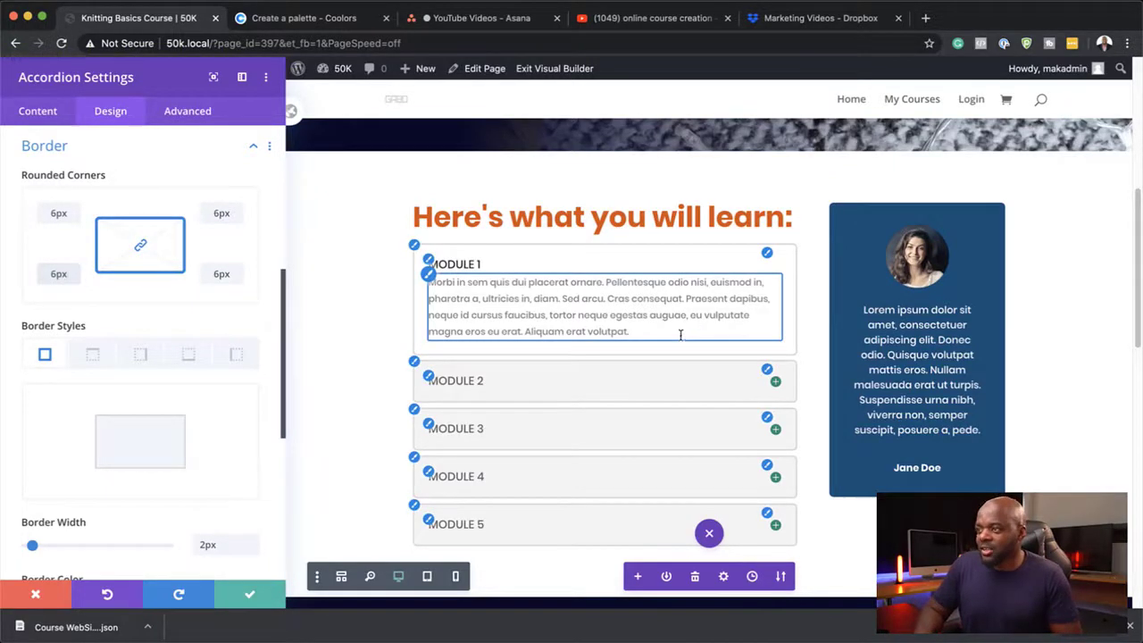
- Set the accordion's body text color to fully opaque blue #124e78
left_click(429, 279)
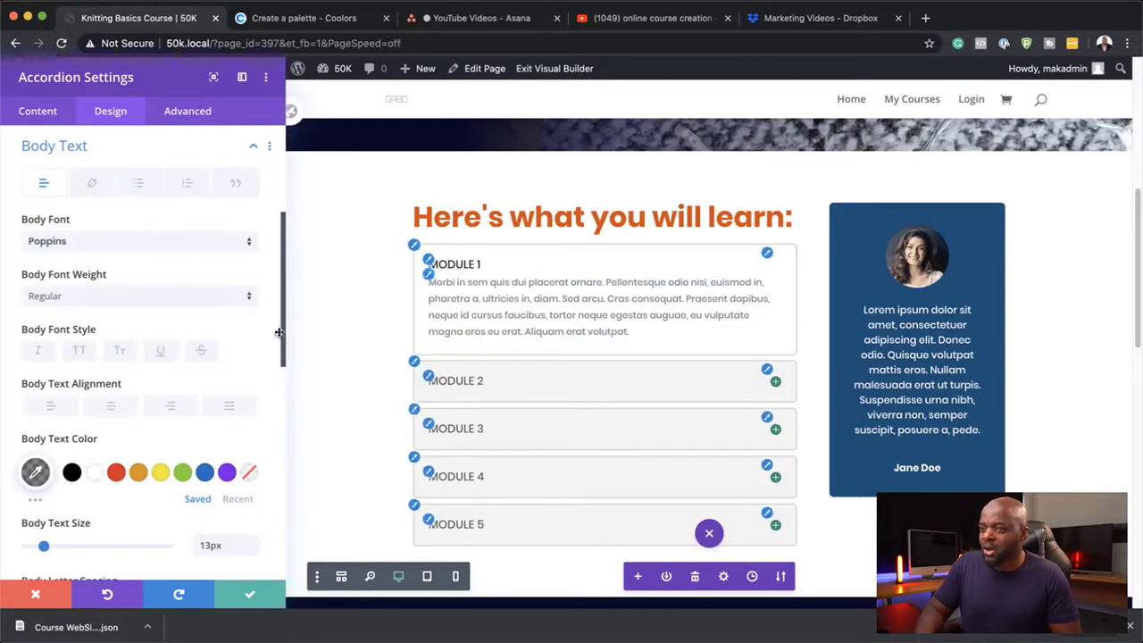
left_click(35, 471)
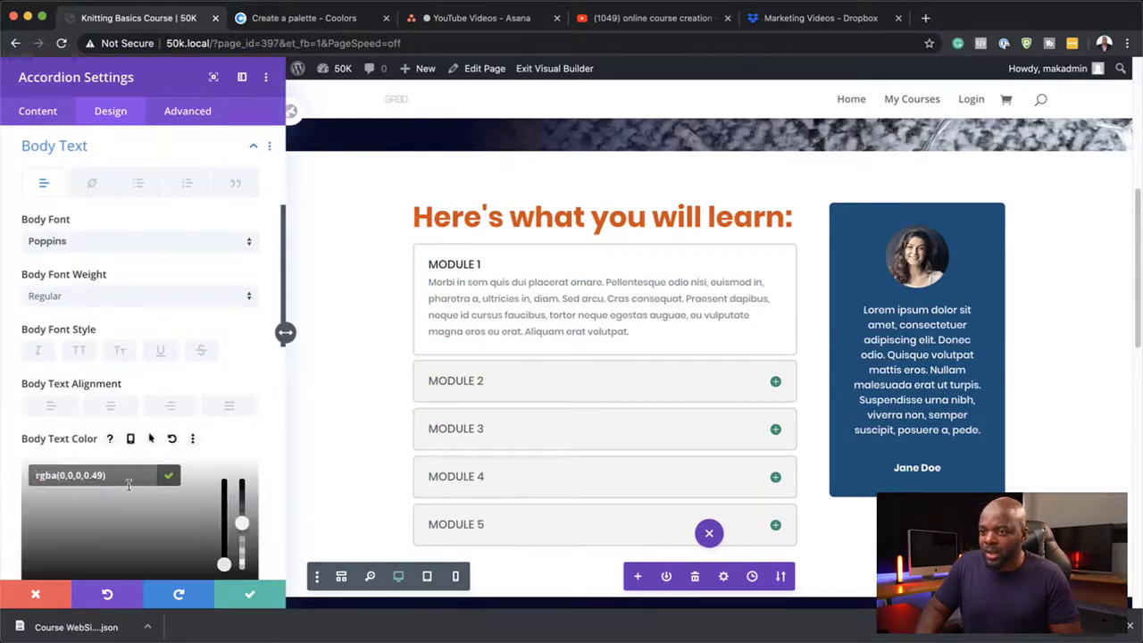
left_click_drag(246, 531, 250, 455)
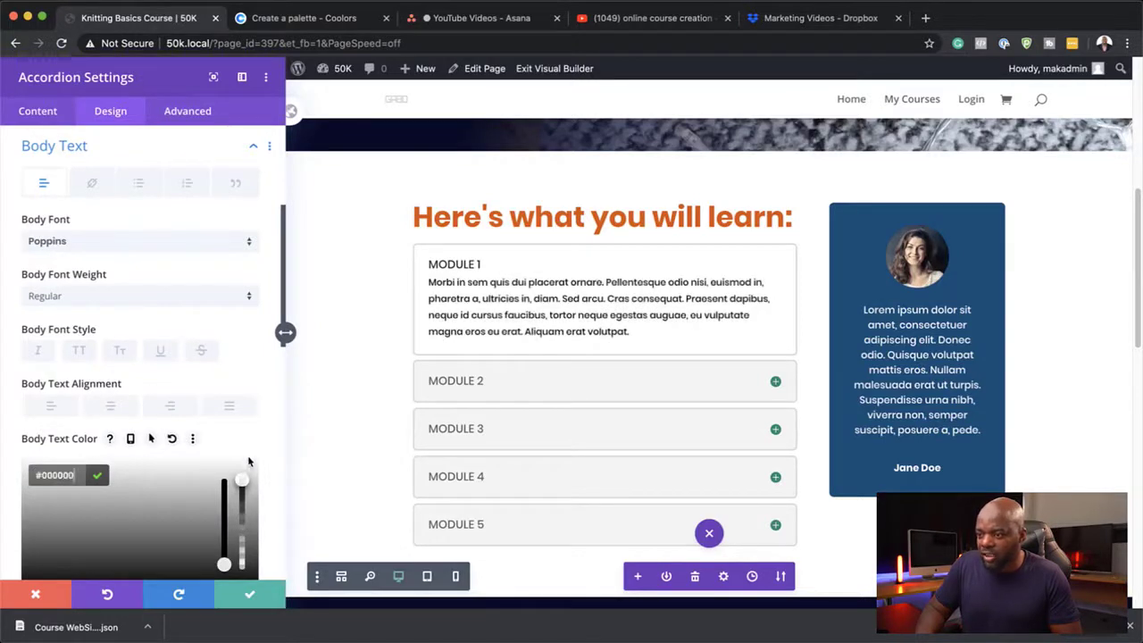
type("#124e78")
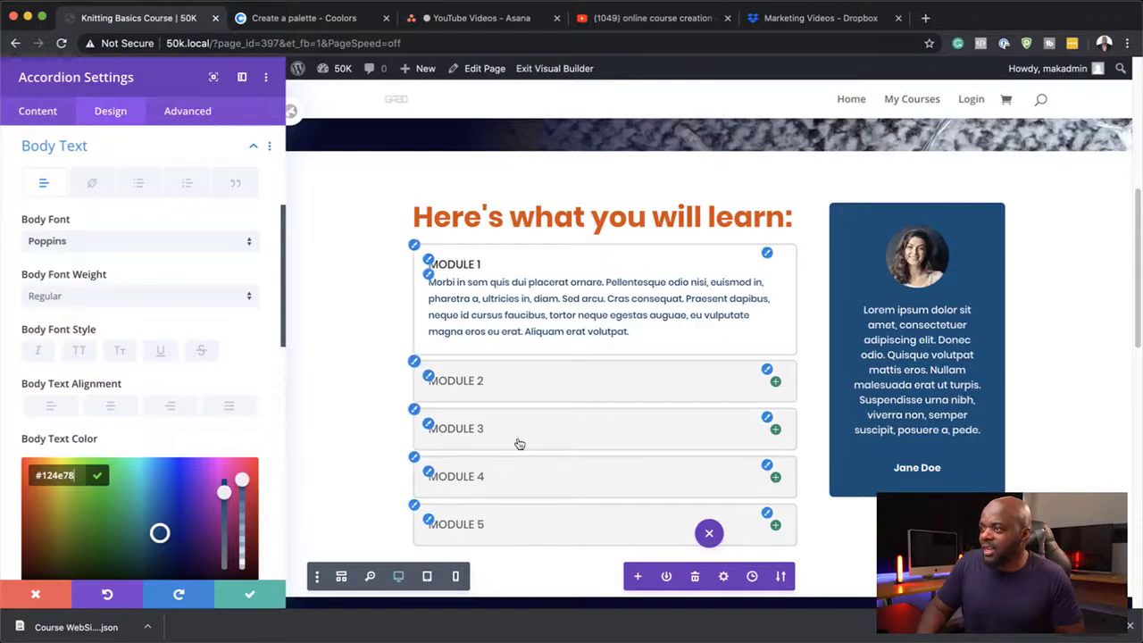
- Set the accordion's open title text color to dark red 6E0E0A copied from the Coolors palette
left_click(431, 263)
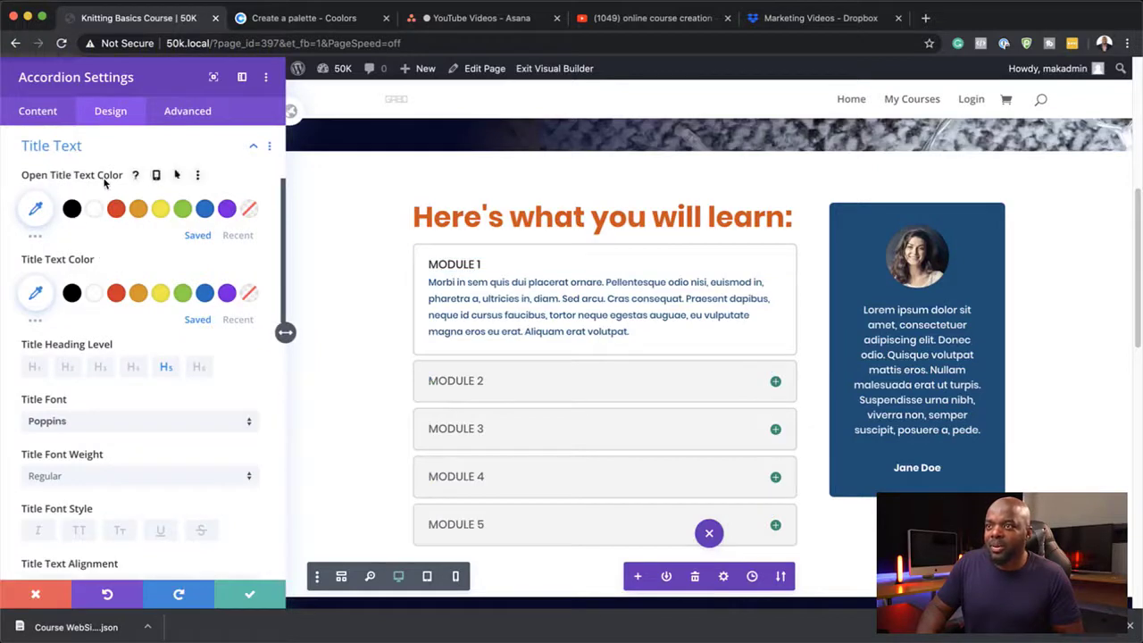
left_click(304, 18)
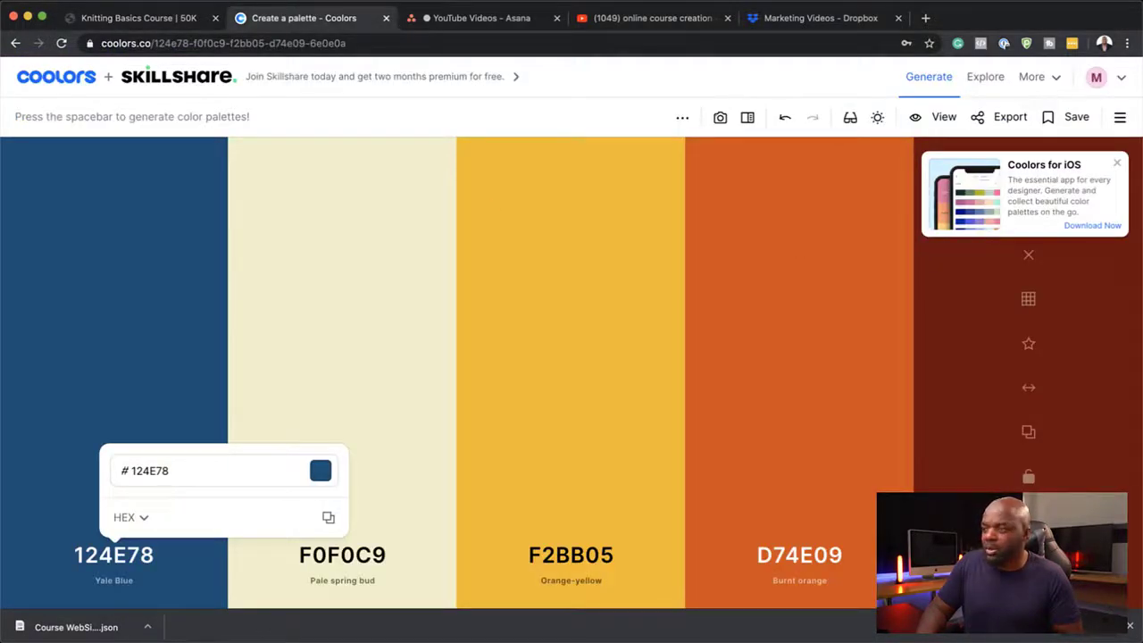
left_click(1027, 554)
left_click(1012, 469)
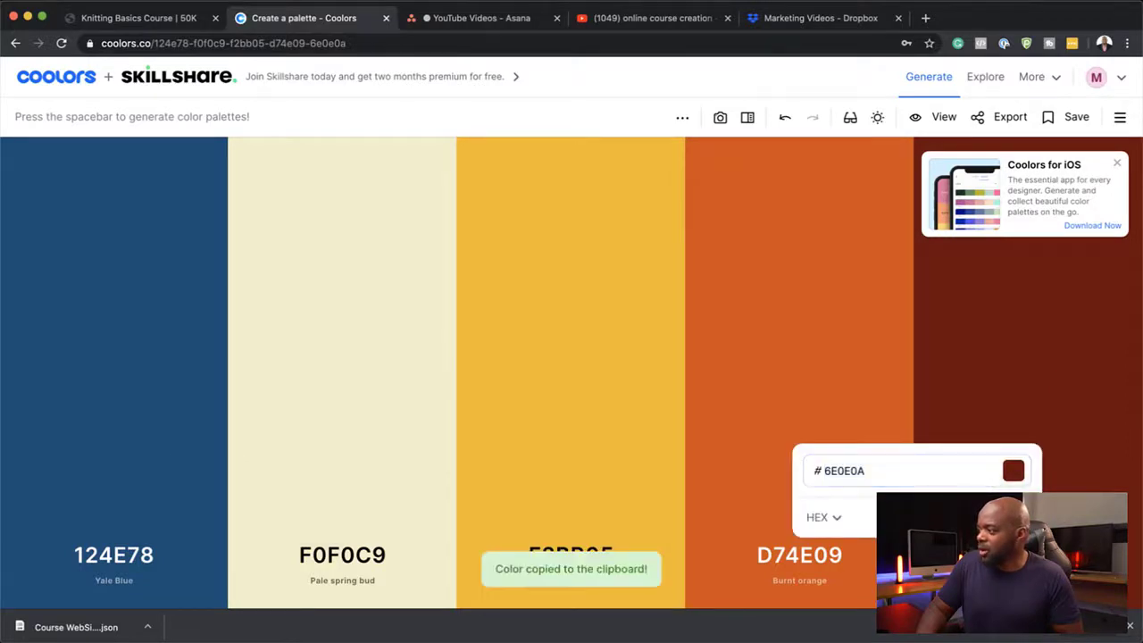
left_click(156, 18)
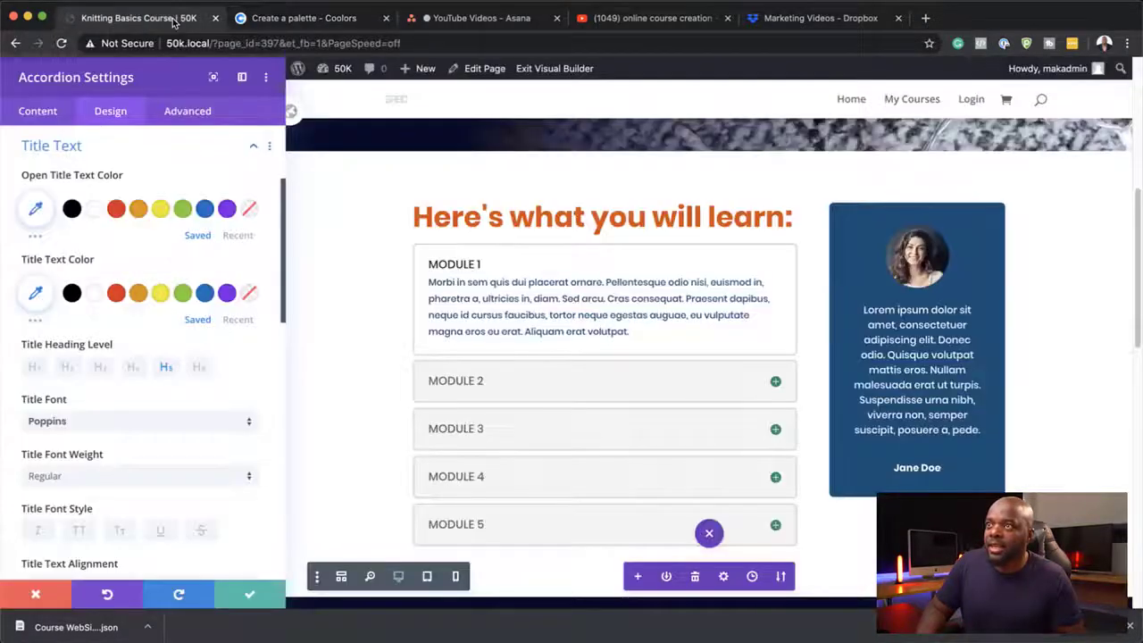
left_click(35, 210)
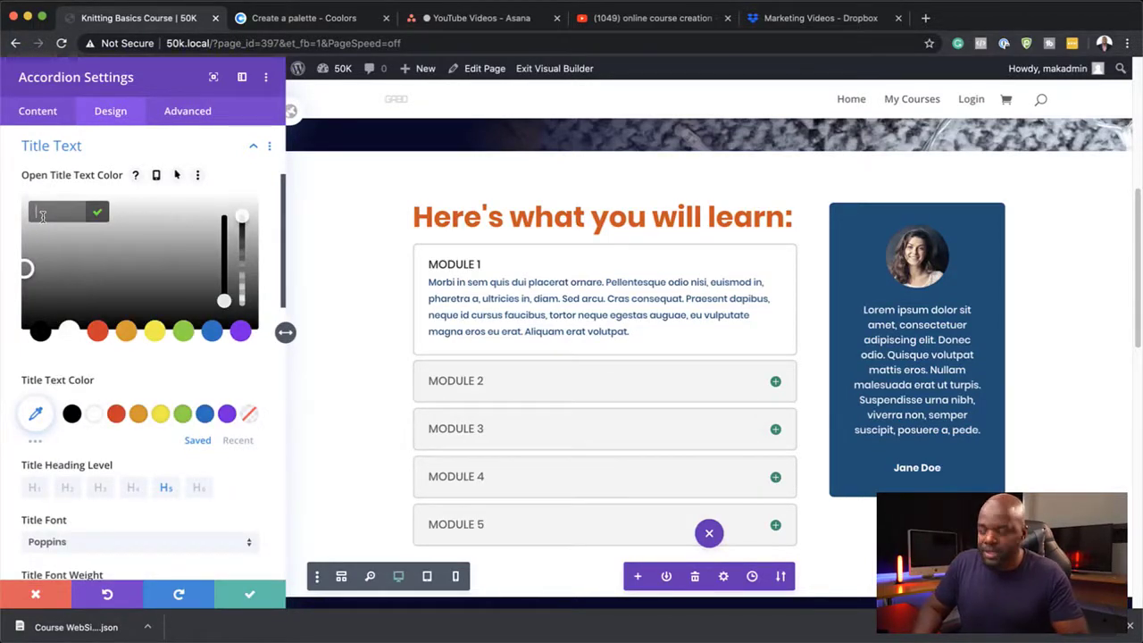
key("super+v")
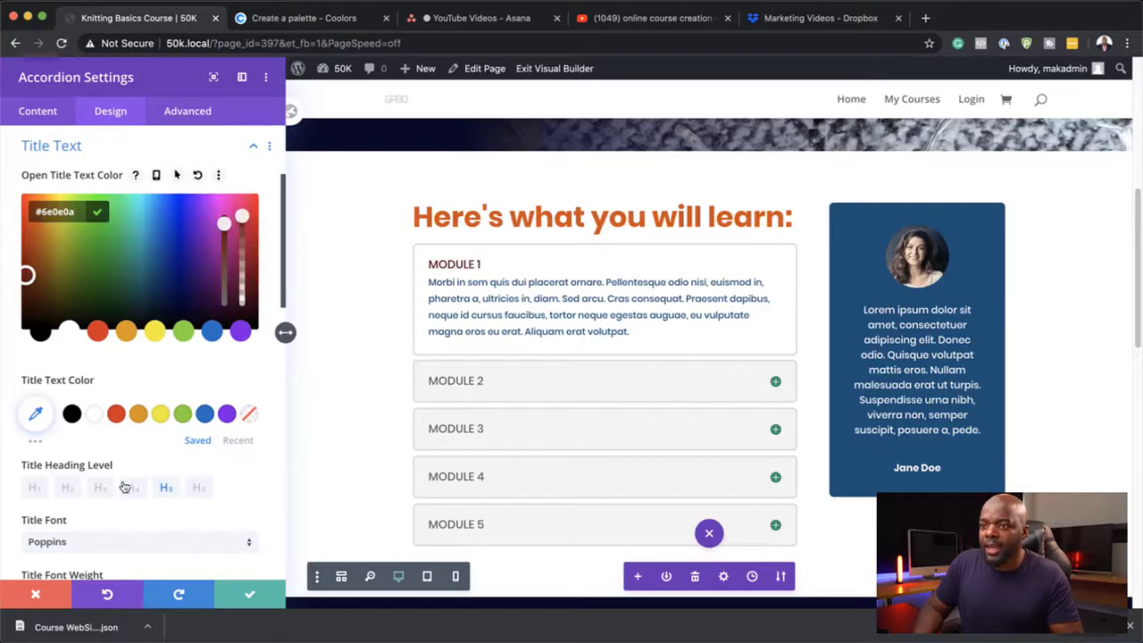
- Set the font weight of the accordion titles to Bold
scroll(120, 479, "down", 5)
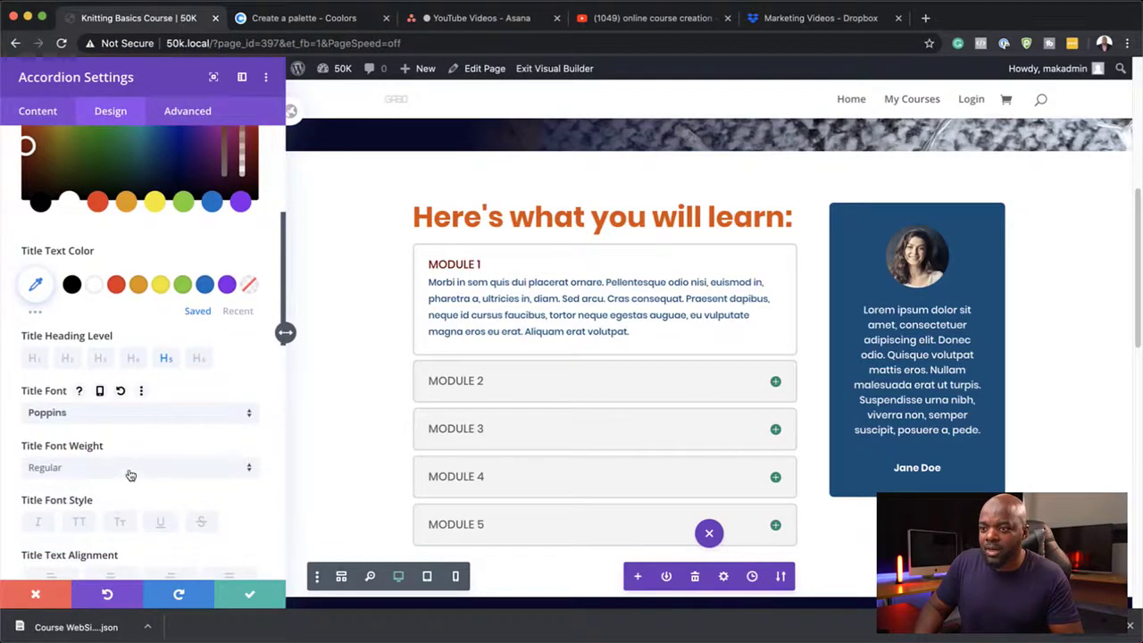
left_click(131, 475)
left_click(121, 464)
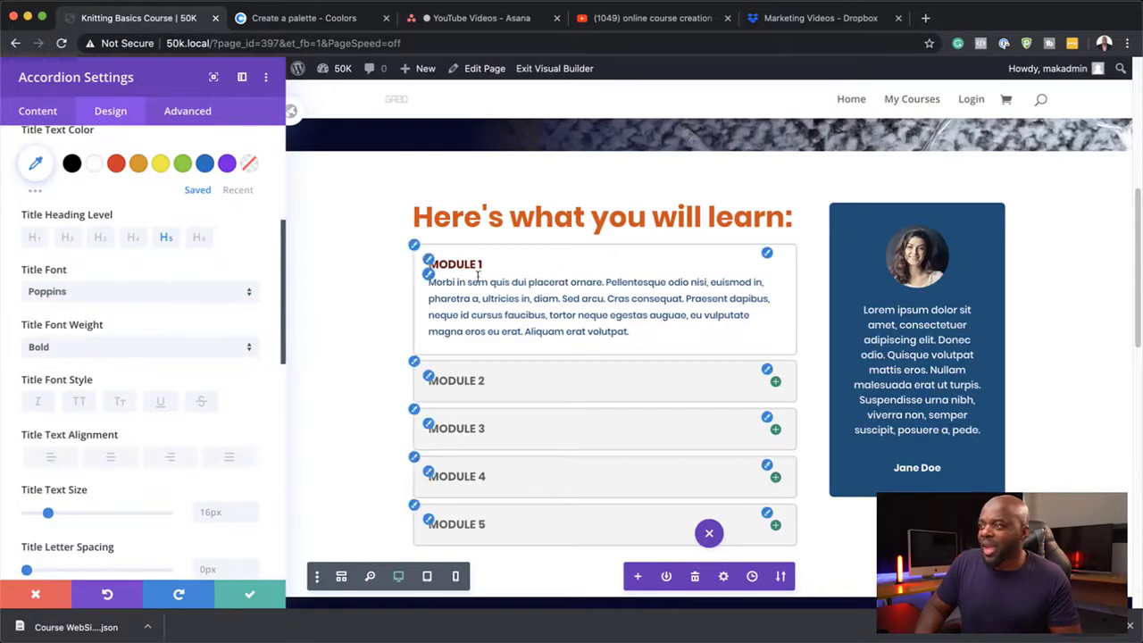
- Try dark red 6E0E0A as the accordion's general title text color
scroll(176, 322, "up", 3)
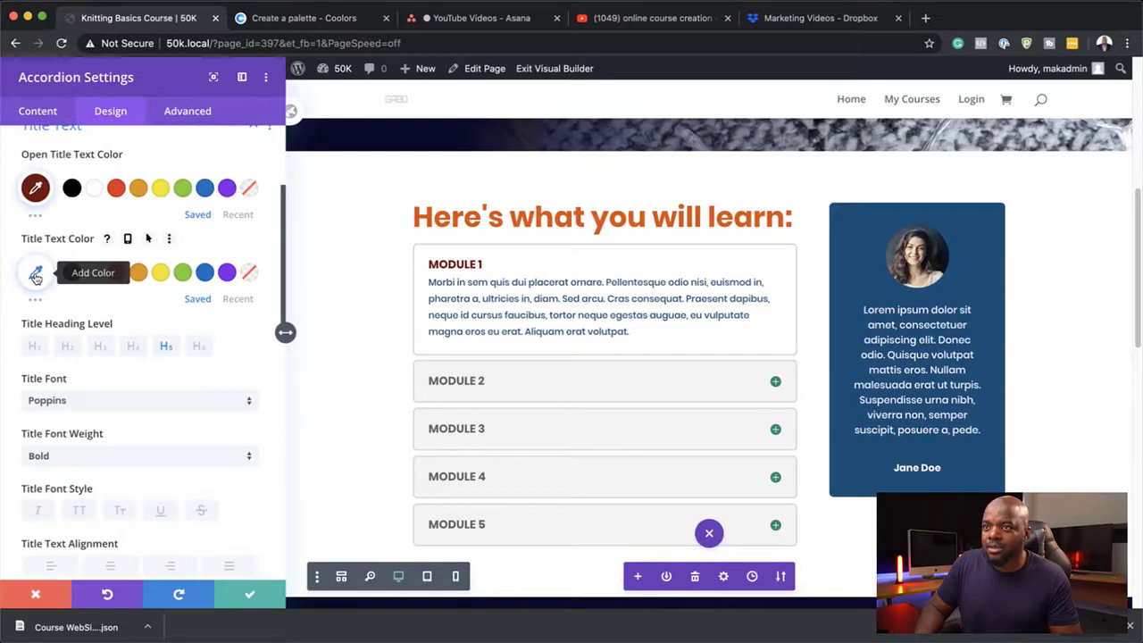
left_click(35, 276)
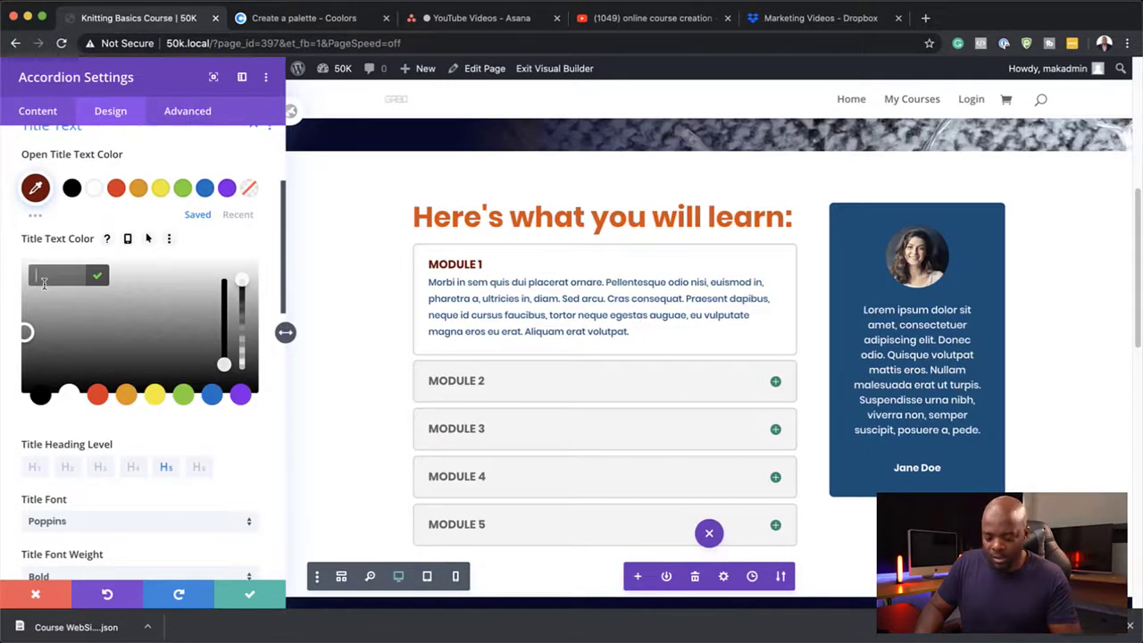
key("super+v")
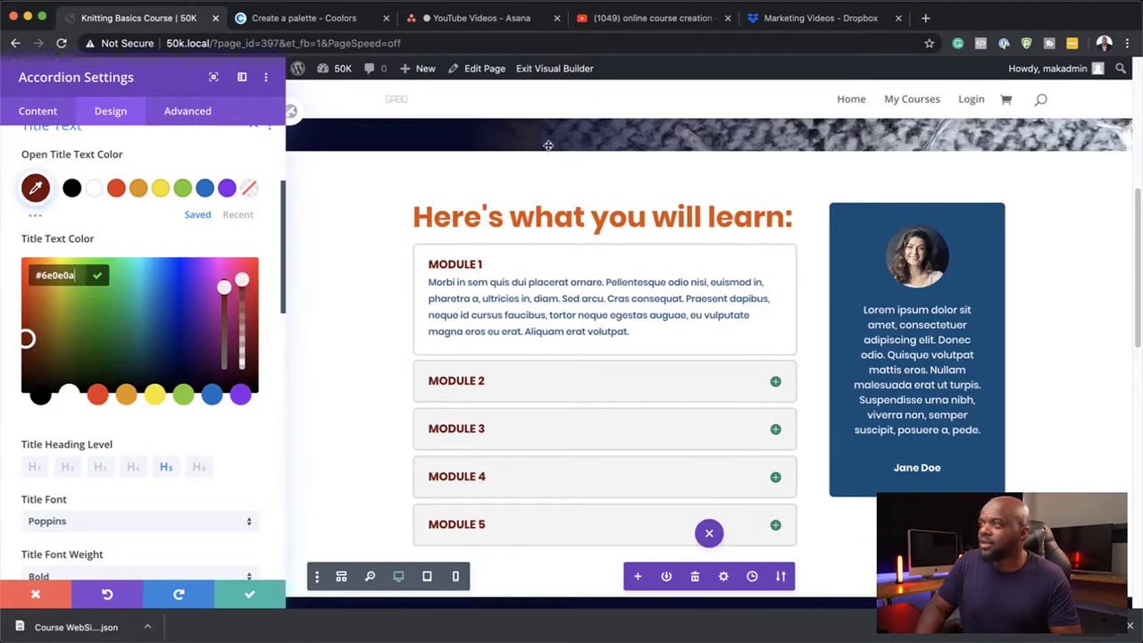
- Set the accordion's title text color to Burnt orange D74E09 from the Coolors palette
left_click(332, 20)
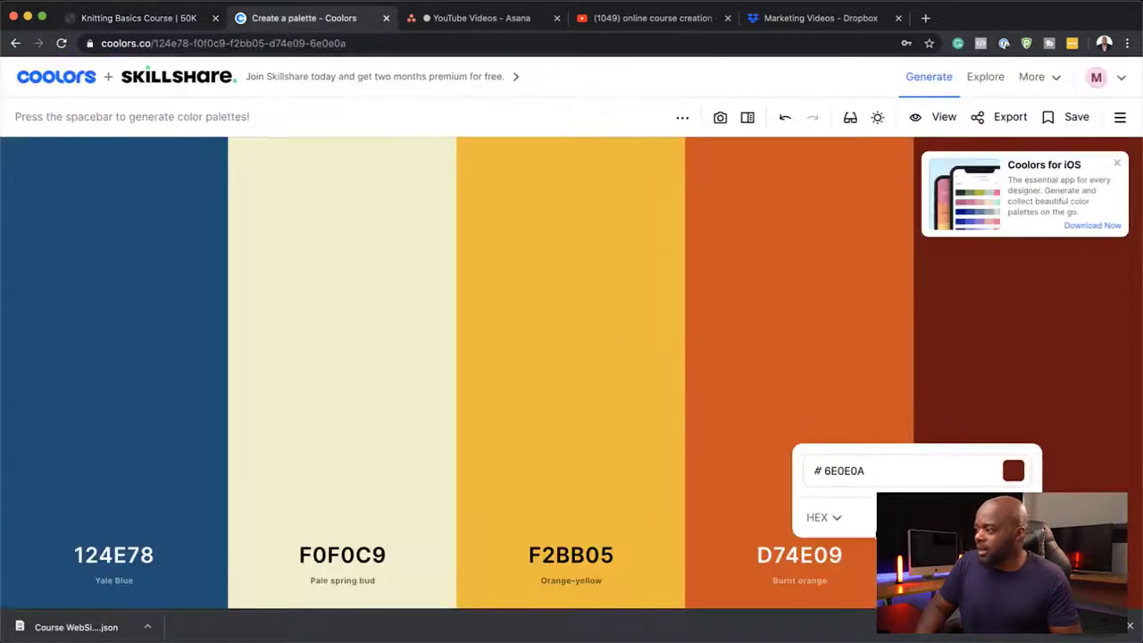
left_click(845, 561)
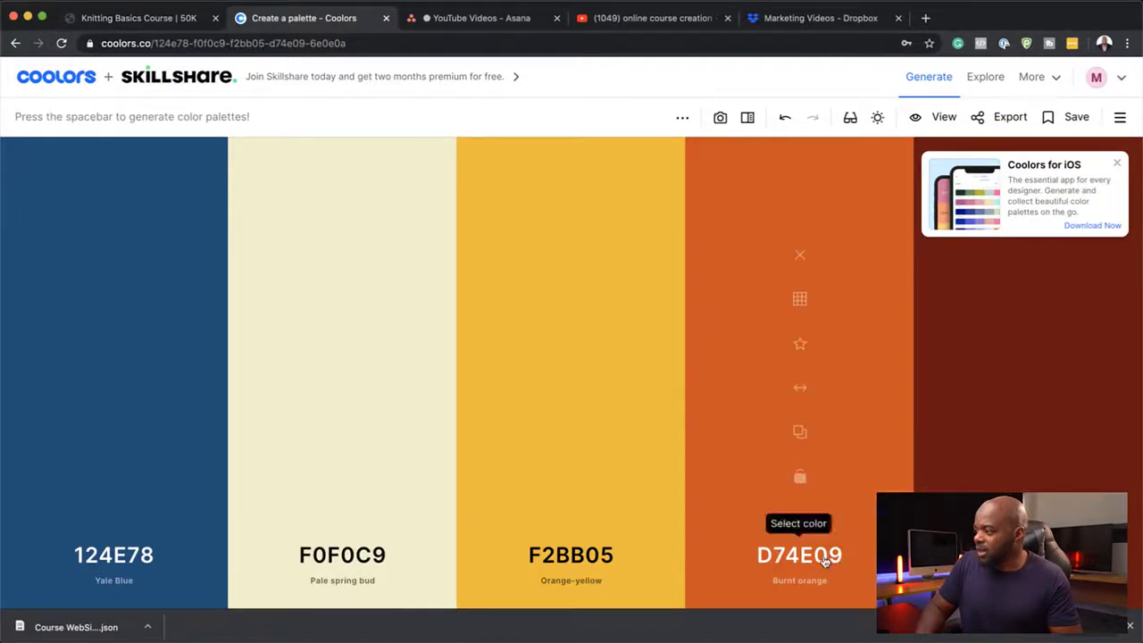
left_click(829, 556)
key("super+c")
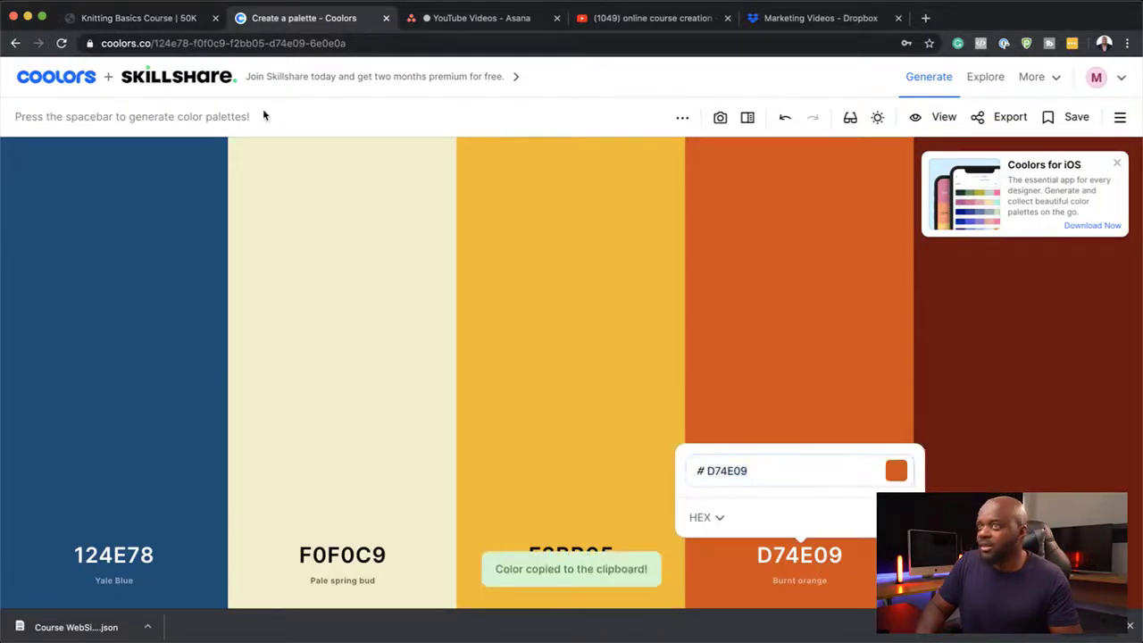
left_click(181, 20)
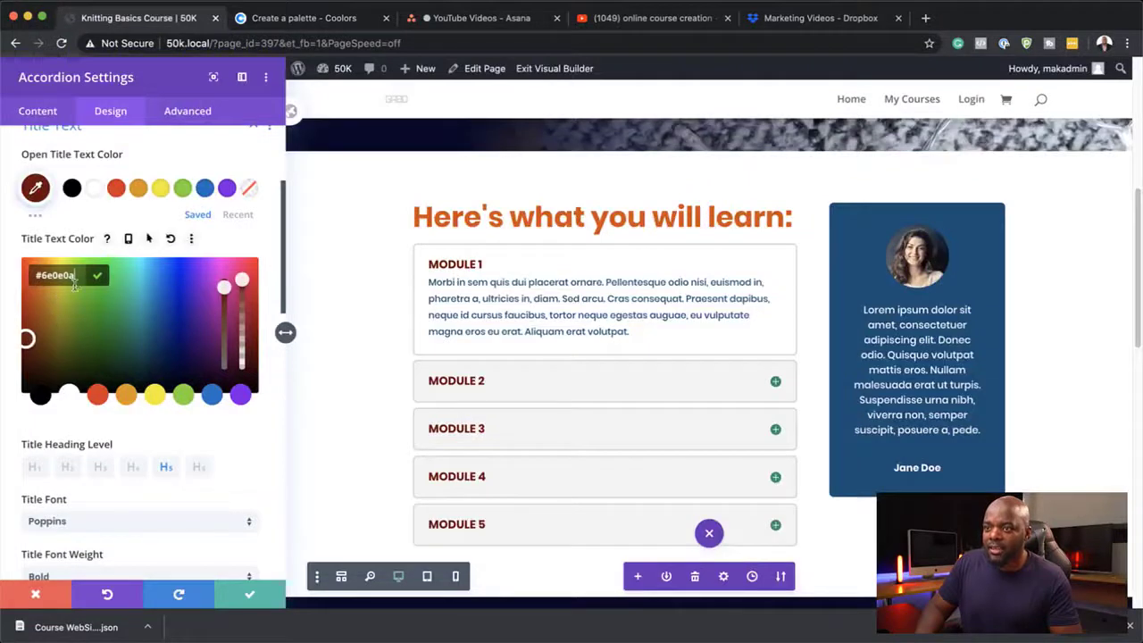
key("super+v")
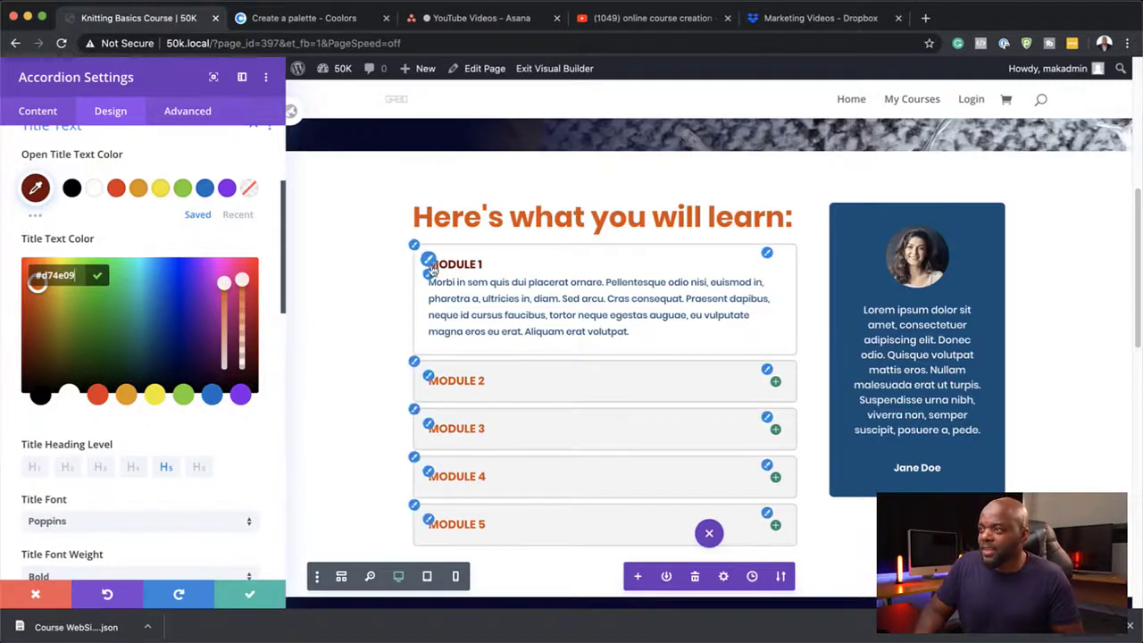
- Set the accordion's open toggle background color to Orange-yellow F2BB05 from the Coolors palette
left_click(413, 245)
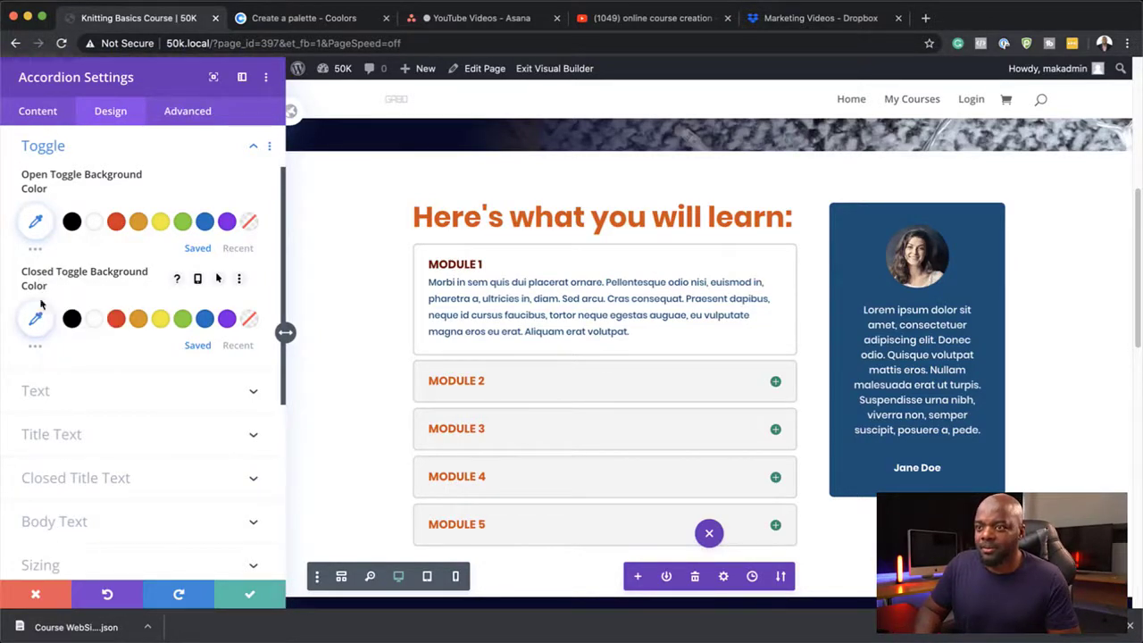
left_click(36, 223)
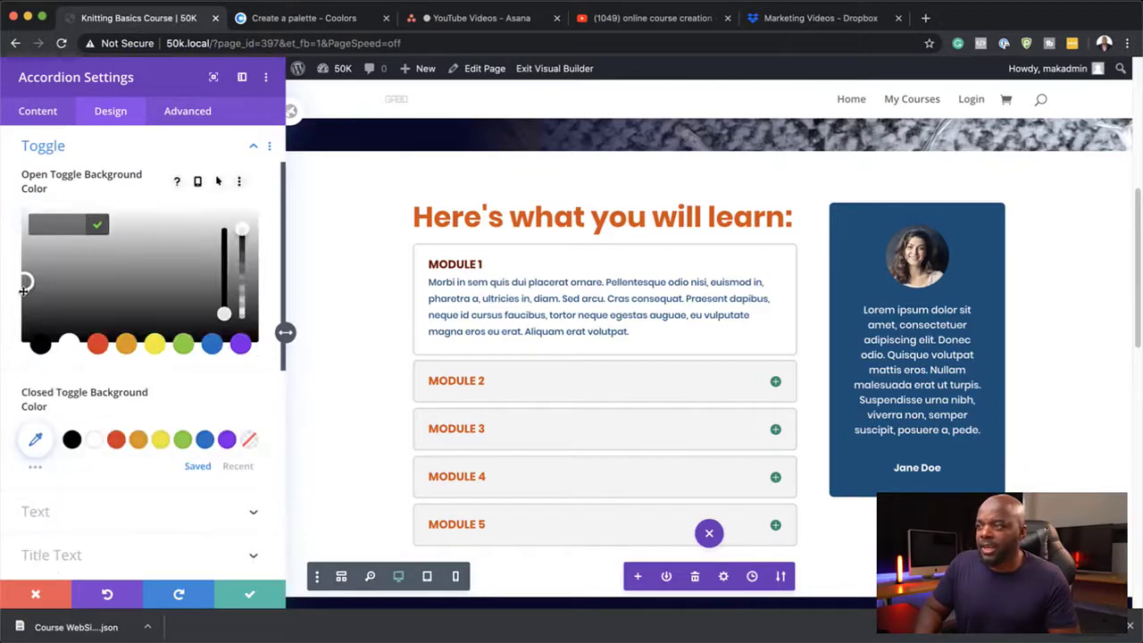
left_click(309, 19)
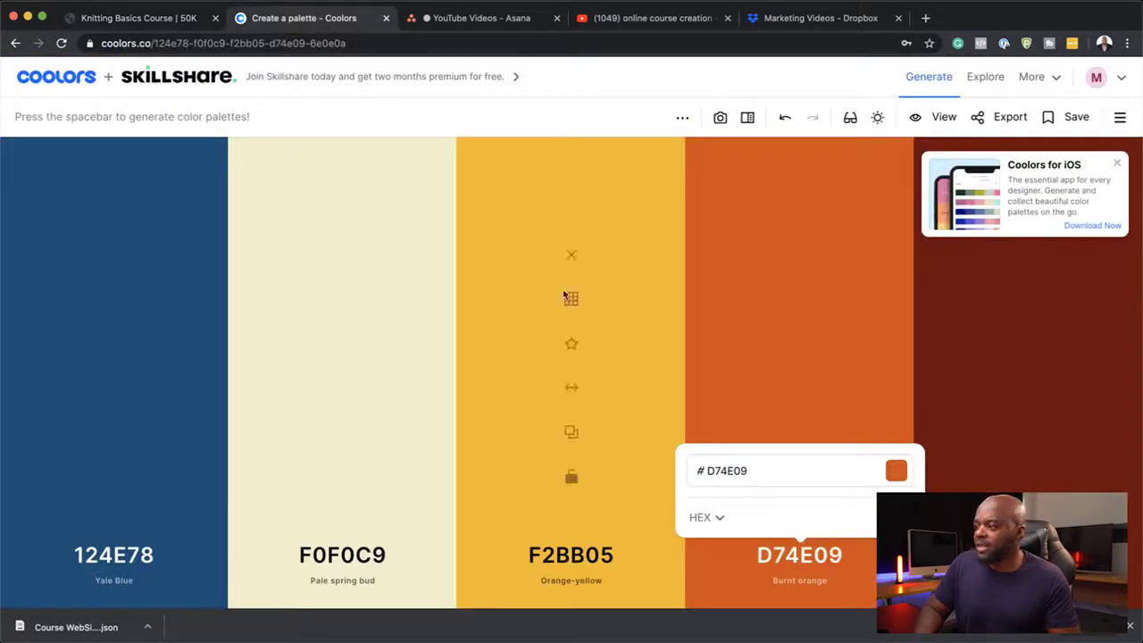
left_click(585, 557)
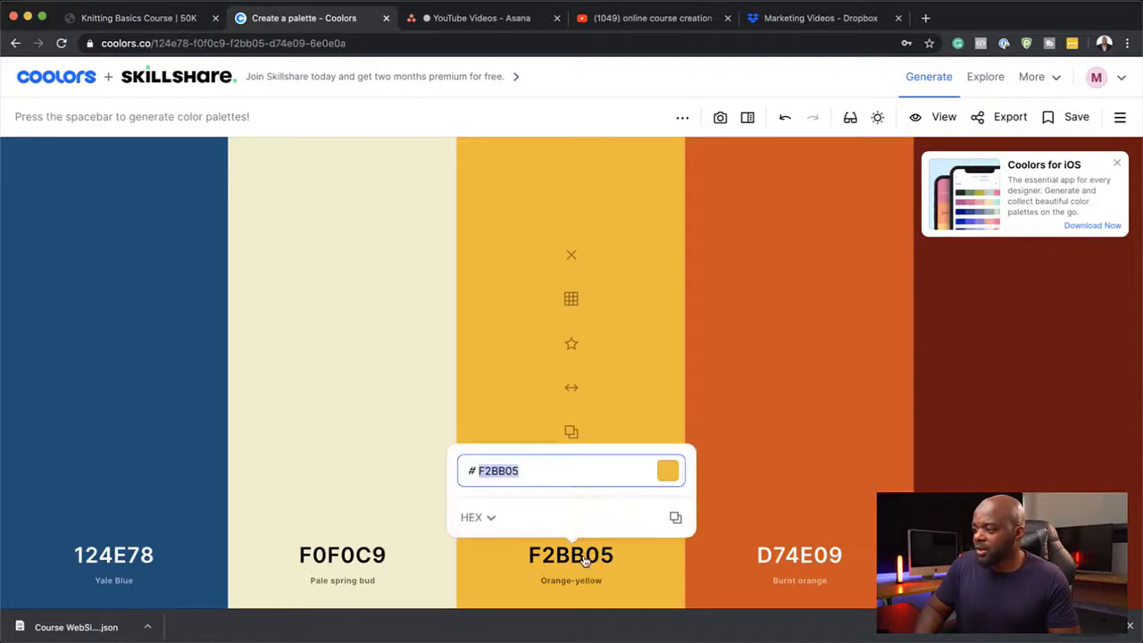
left_click(674, 518)
left_click(142, 18)
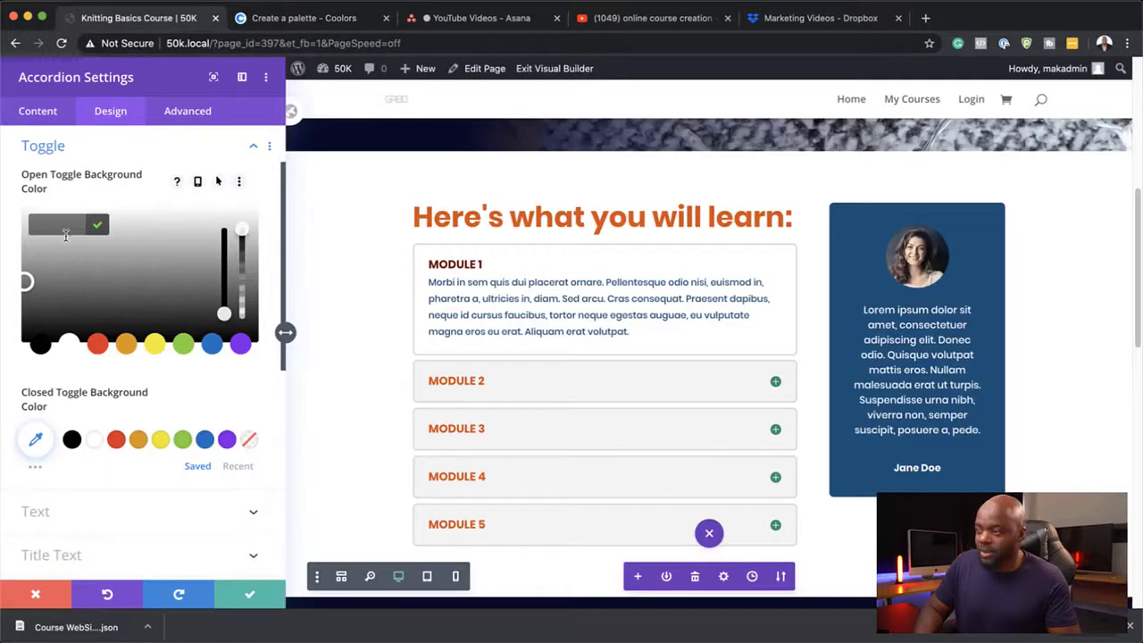
key("super+v")
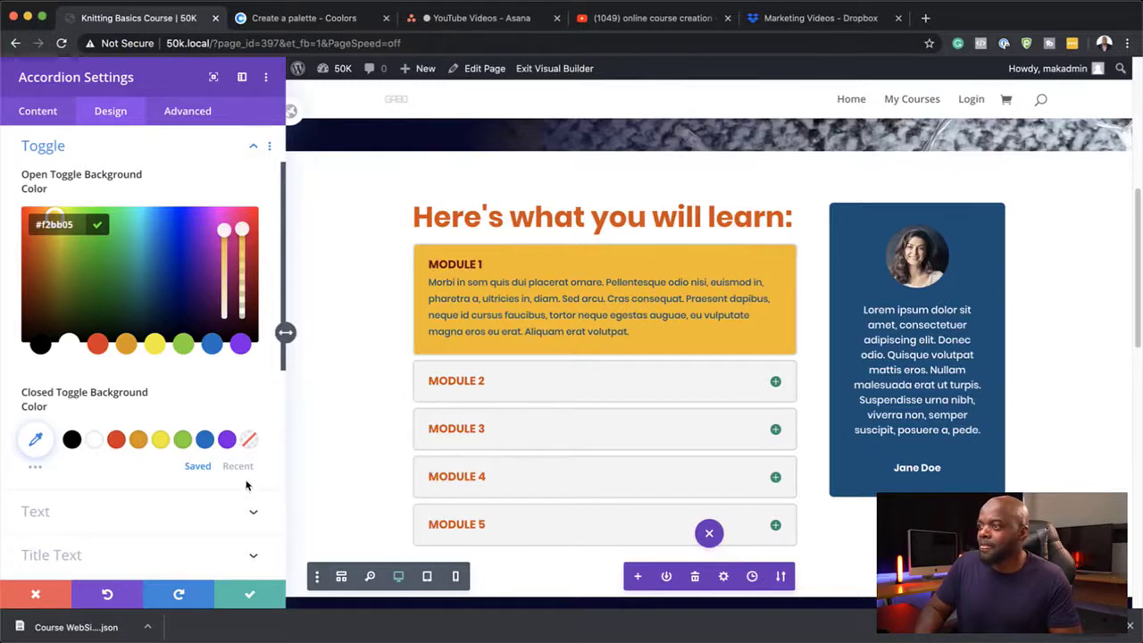
- Set the accordion's closed toggle background color to Pale spring bud F0F0C9 from the Coolors palette
left_click(36, 438)
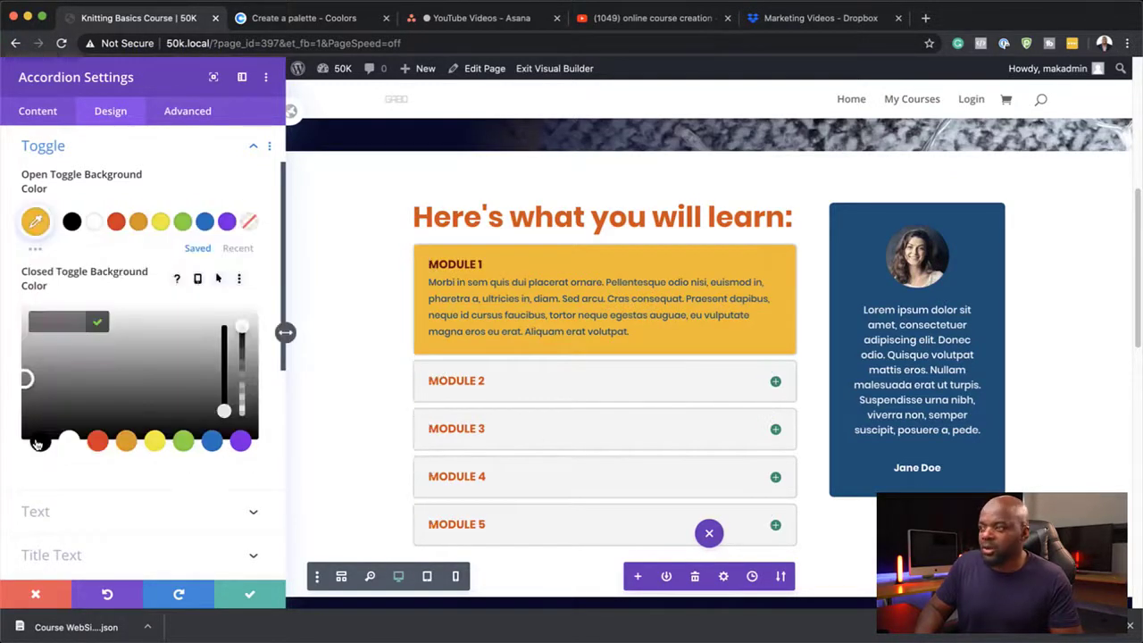
left_click(318, 20)
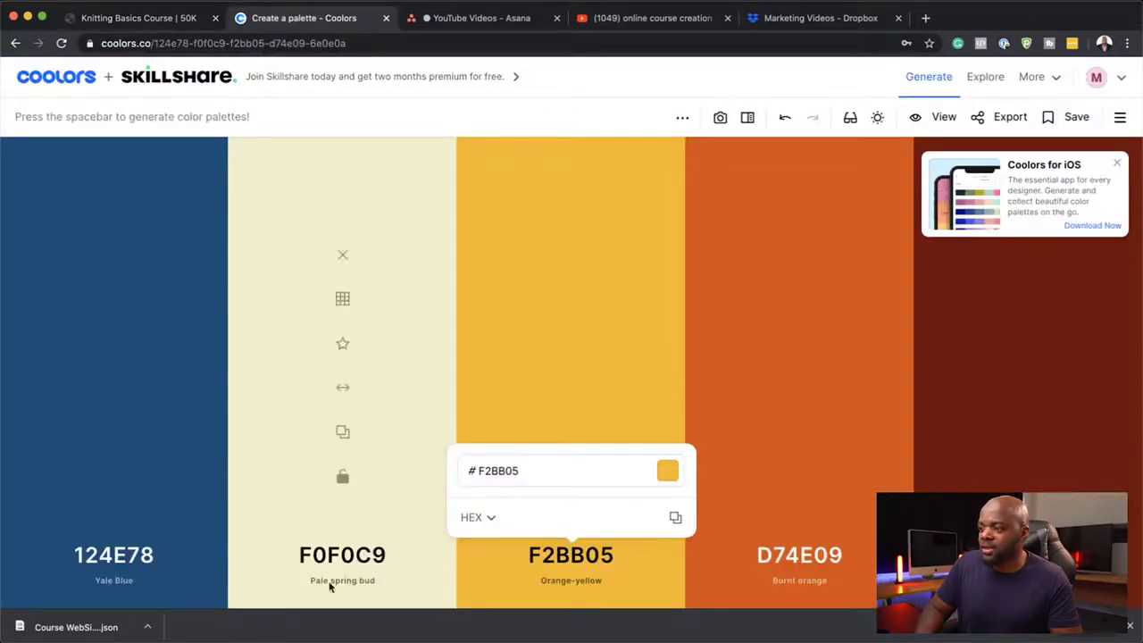
left_click(361, 557)
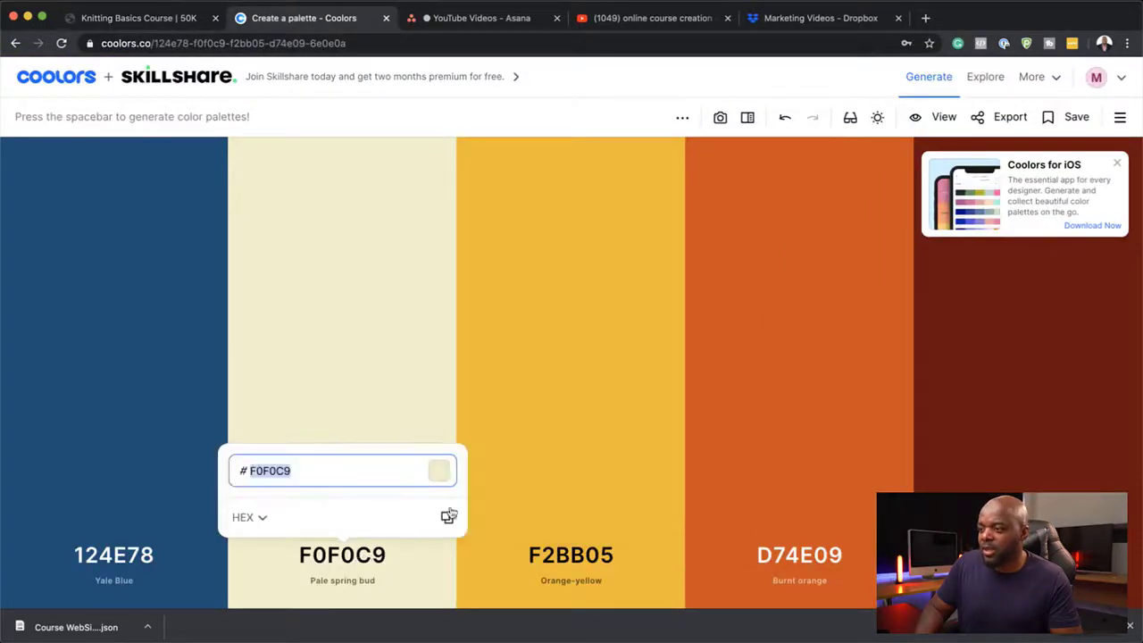
left_click(448, 518)
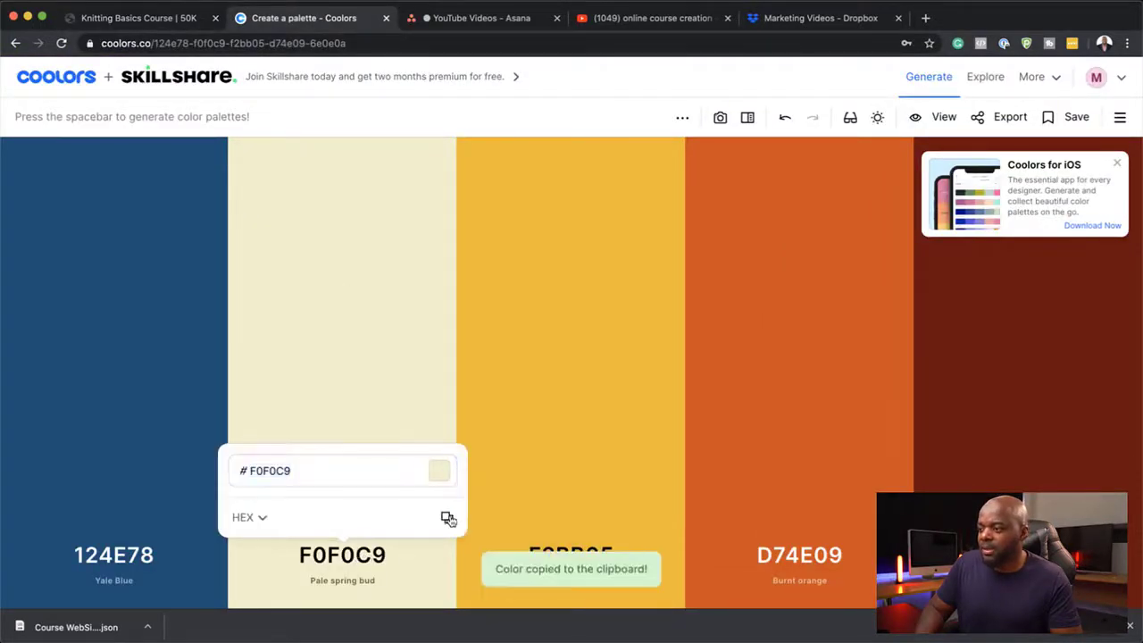
left_click(179, 19)
key("super+v")
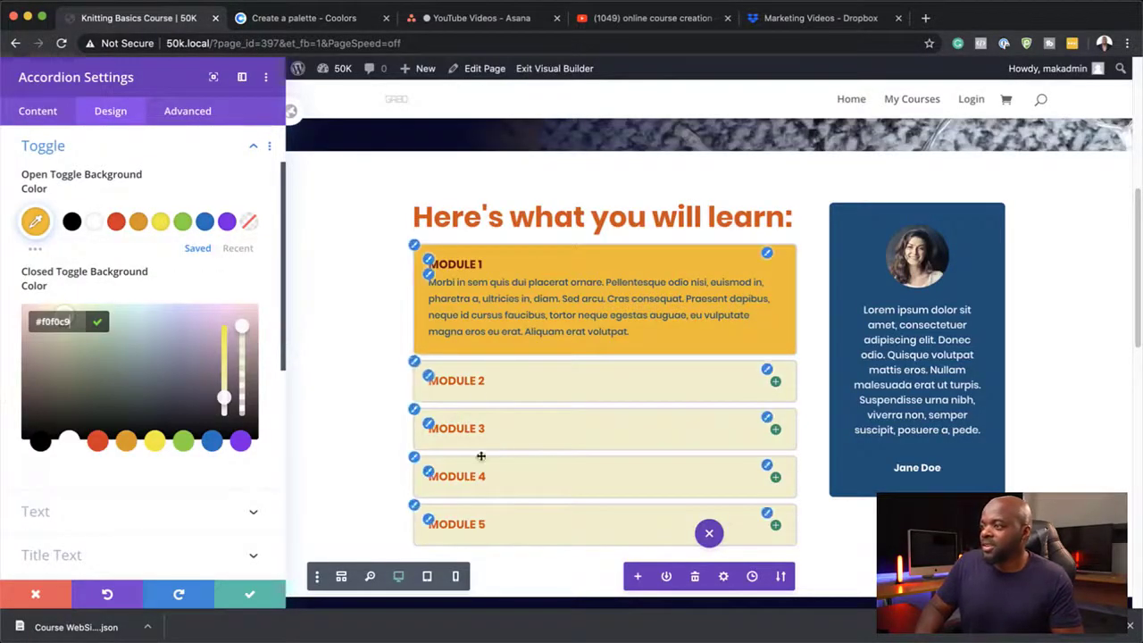
- Set the accordion's border color to the recently used Orange-yellow F2BB05 and save the accordion settings
left_click(413, 364)
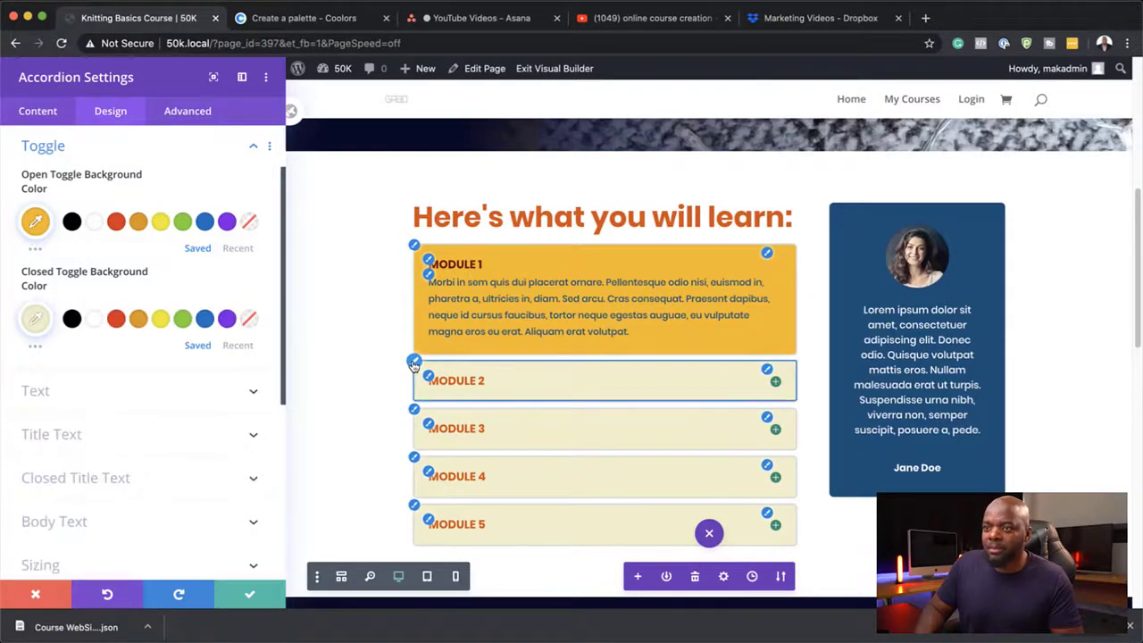
scroll(126, 478, "down", 3)
left_click(68, 503)
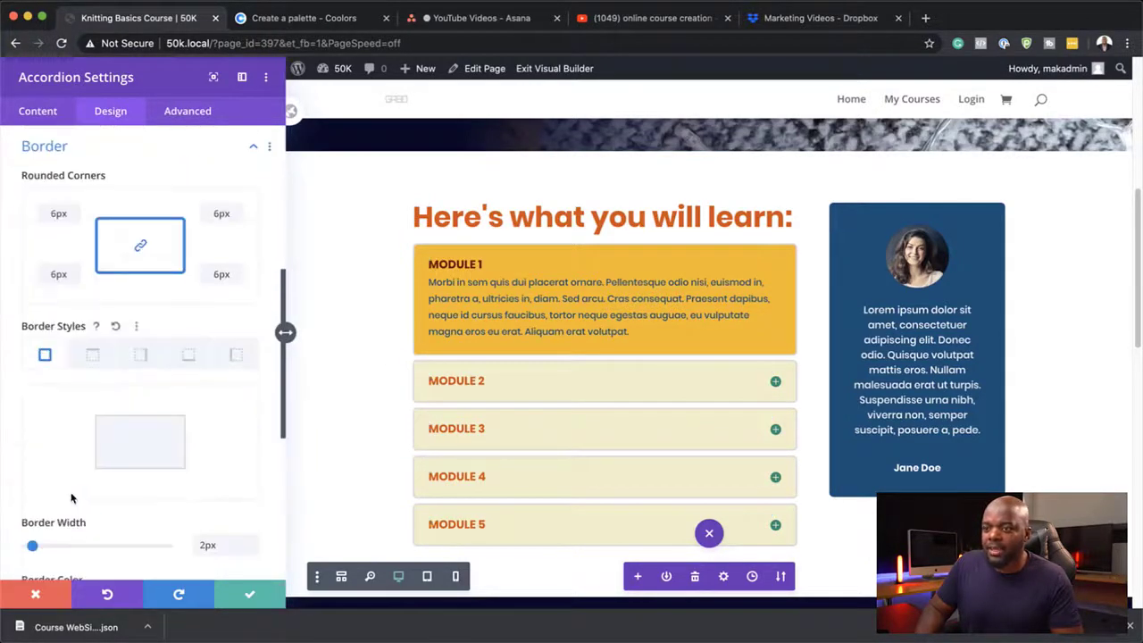
scroll(92, 437, "down", 3)
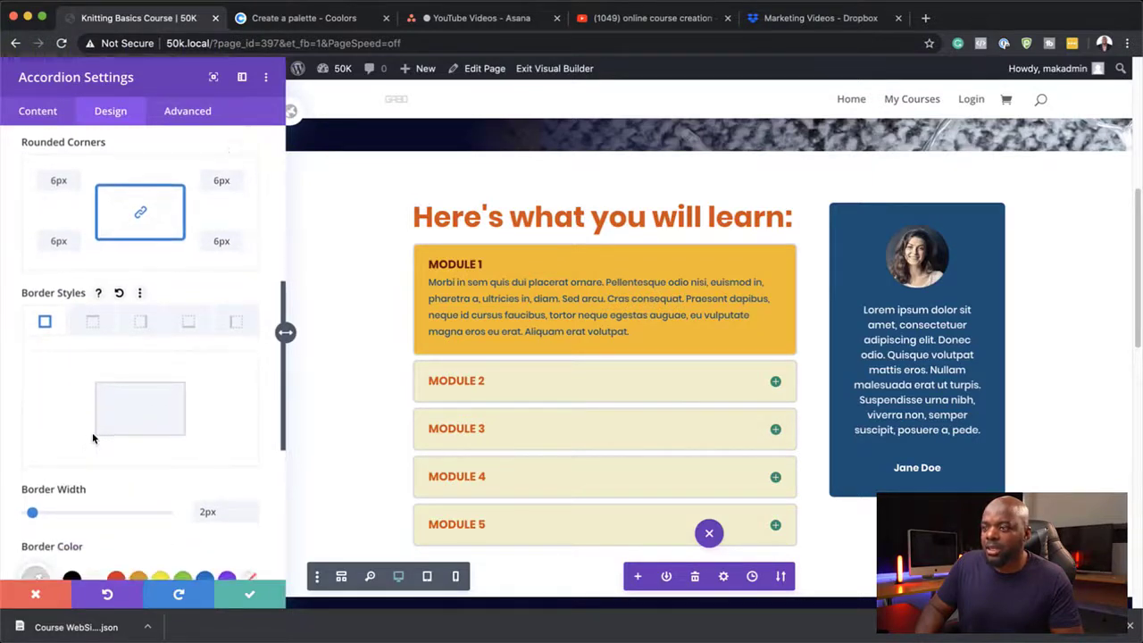
scroll(92, 484, "down", 3)
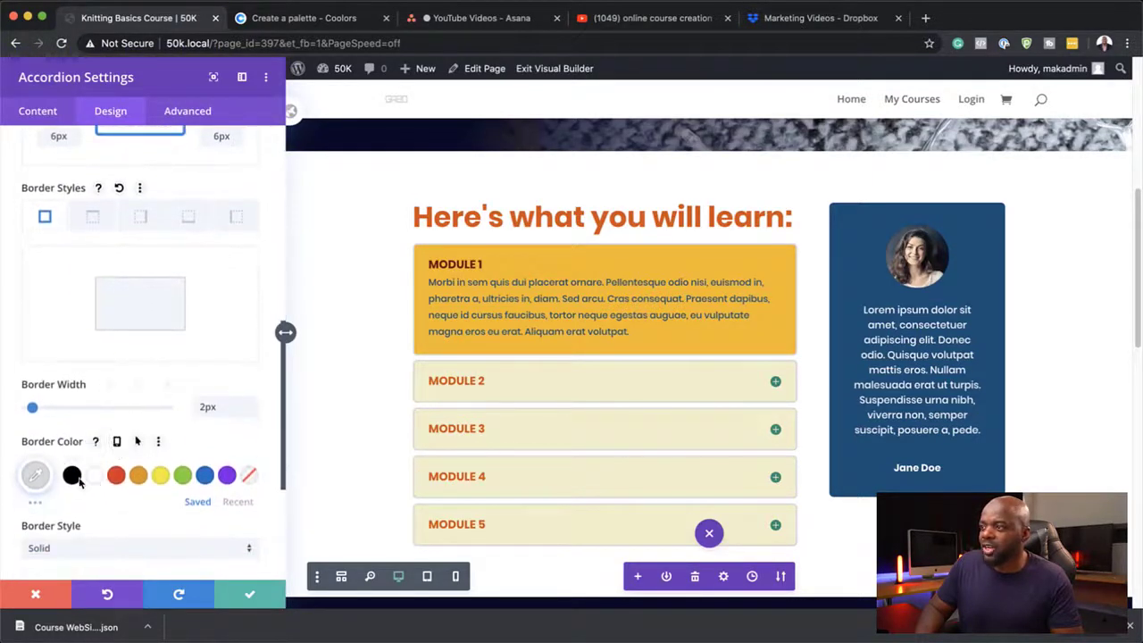
left_click(237, 502)
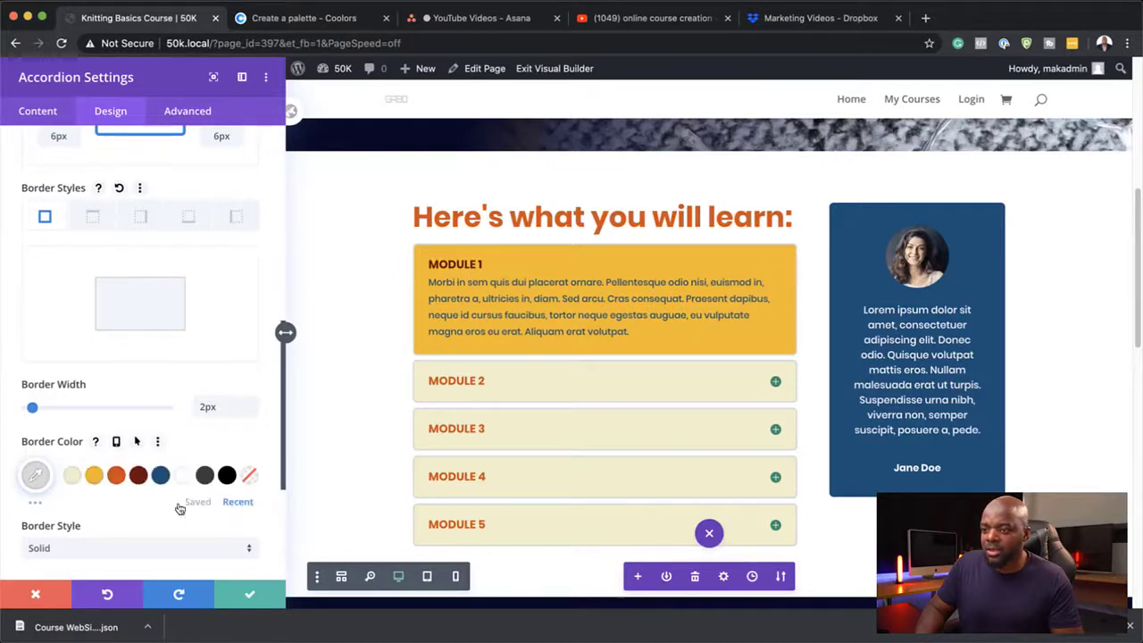
left_click(93, 476)
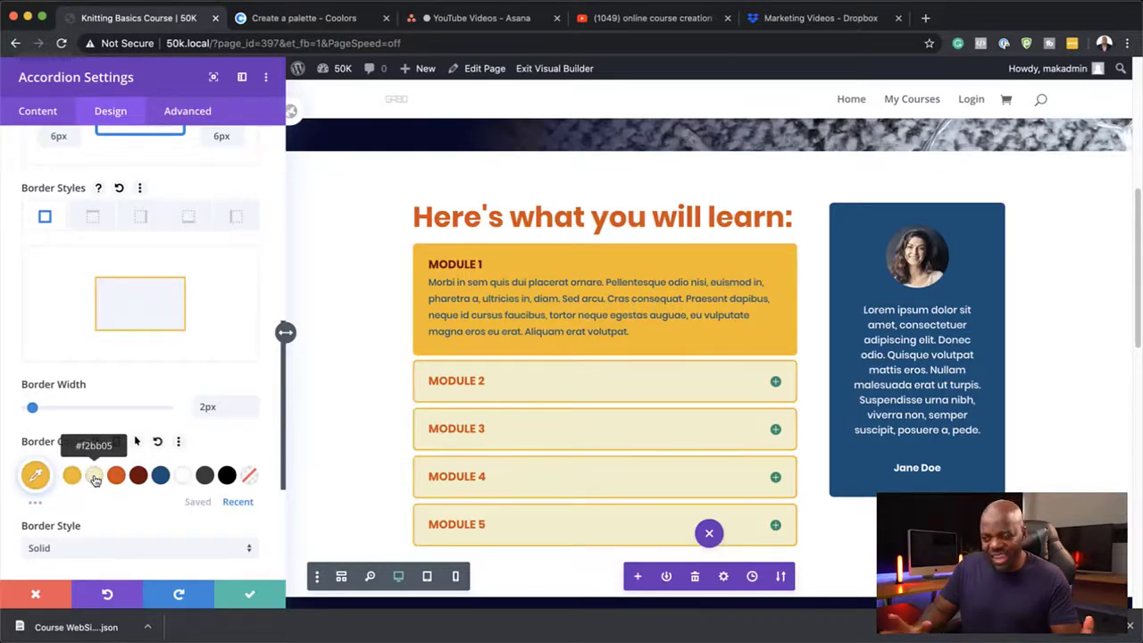
left_click(249, 593)
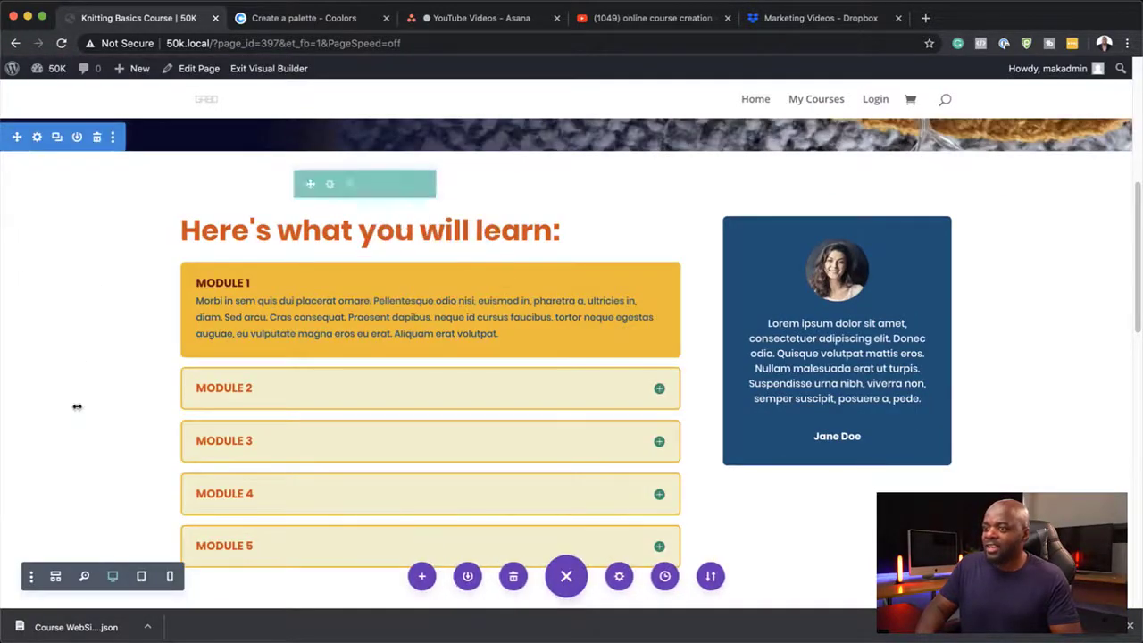
- Switch to Coolors and copy the dark red color code 6E0E0A from the palette
scroll(77, 411, "down", 3)
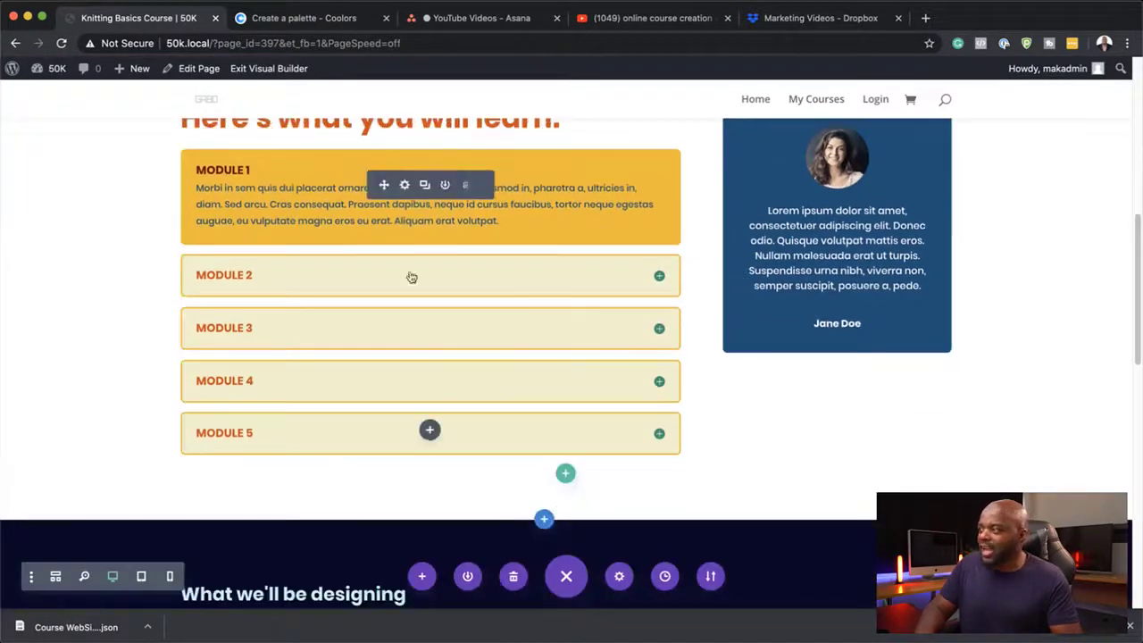
scroll(650, 438, "up", 5)
scroll(107, 415, "down", 5)
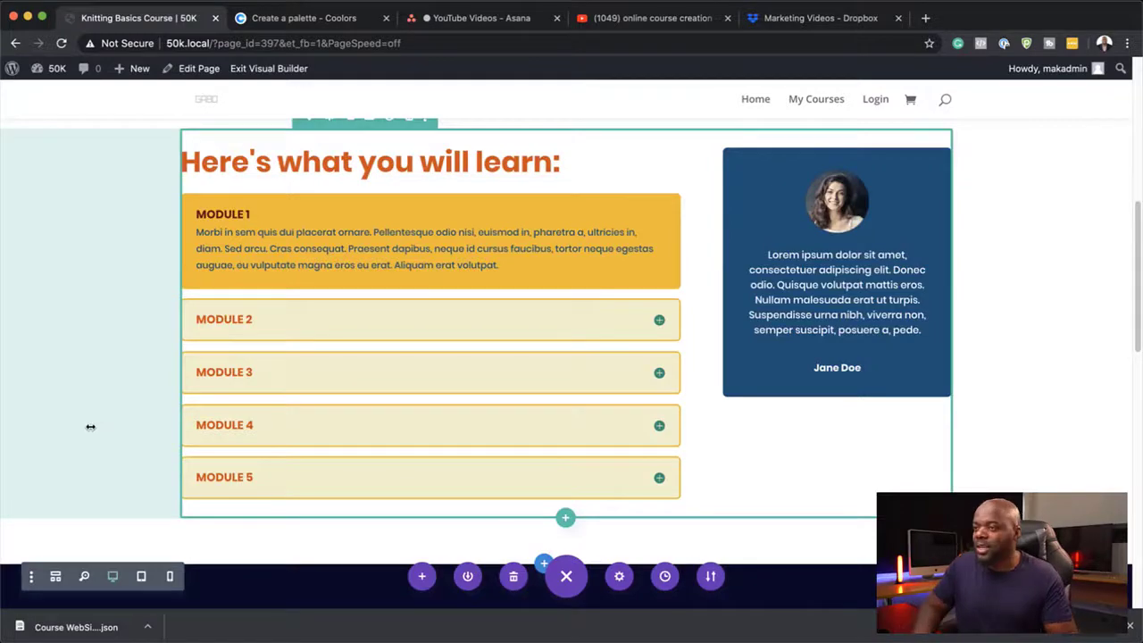
scroll(92, 426, "down", 10)
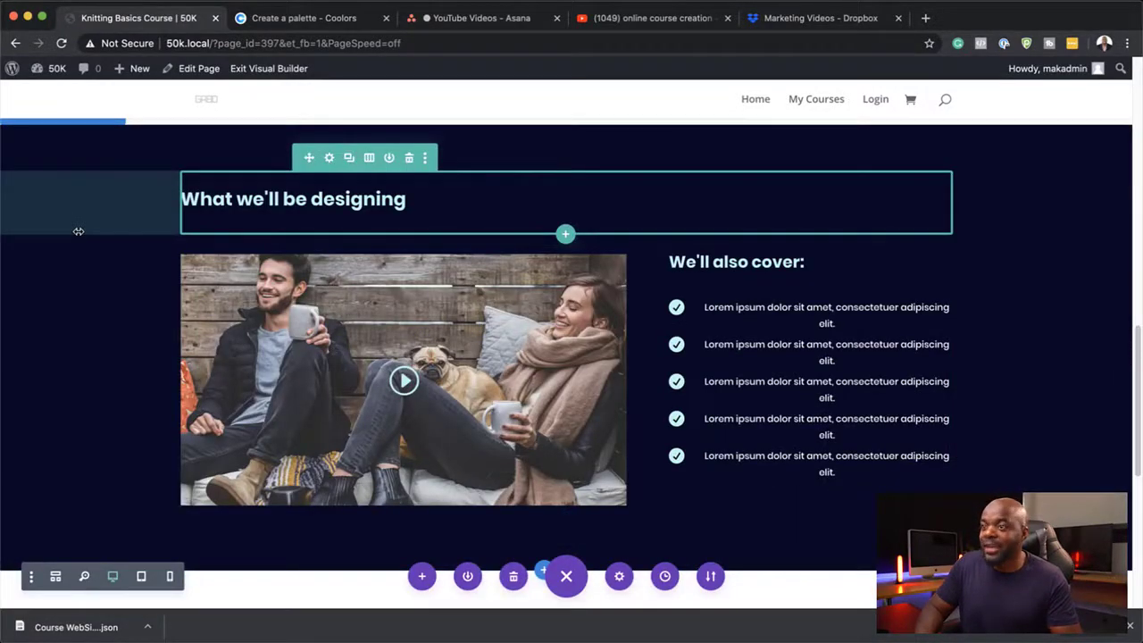
scroll(250, 244, "up", 4)
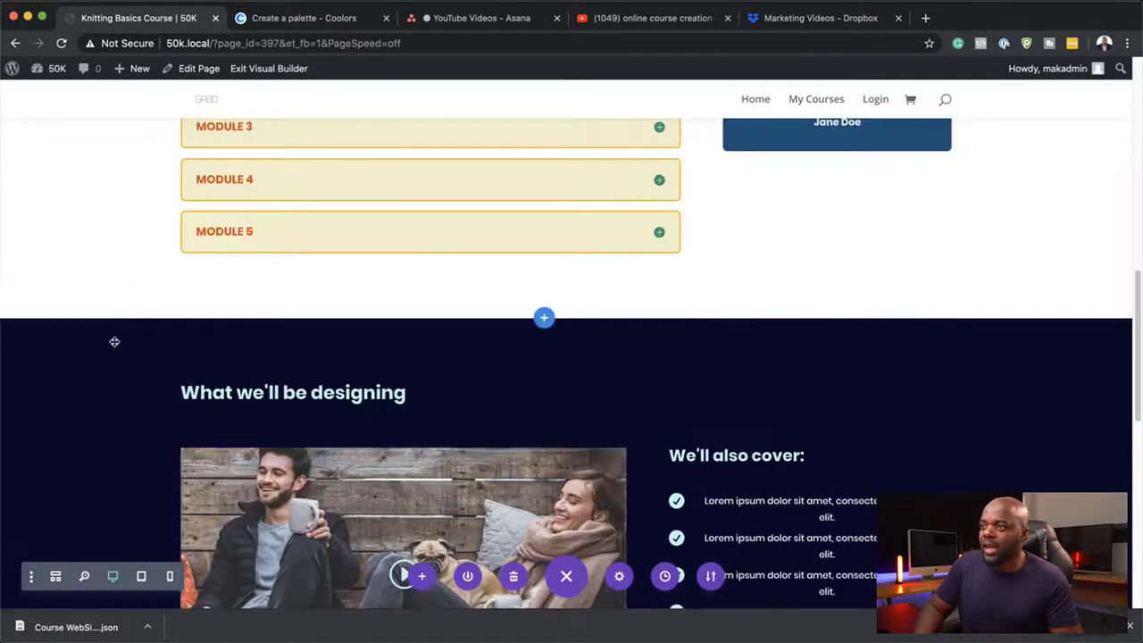
left_click(342, 20)
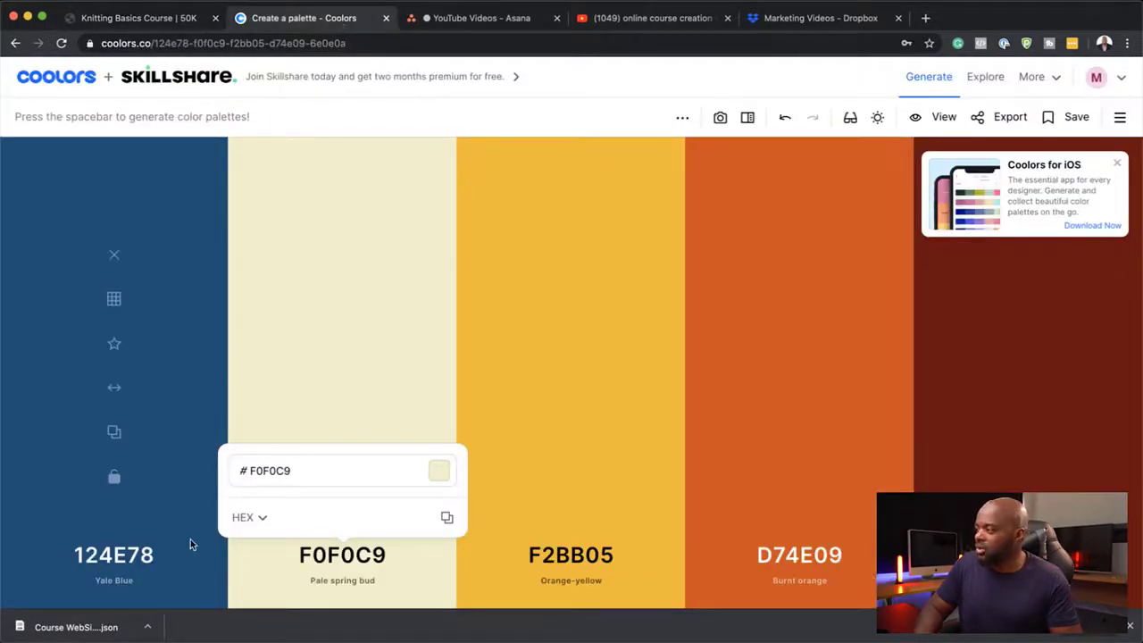
left_click(1027, 554)
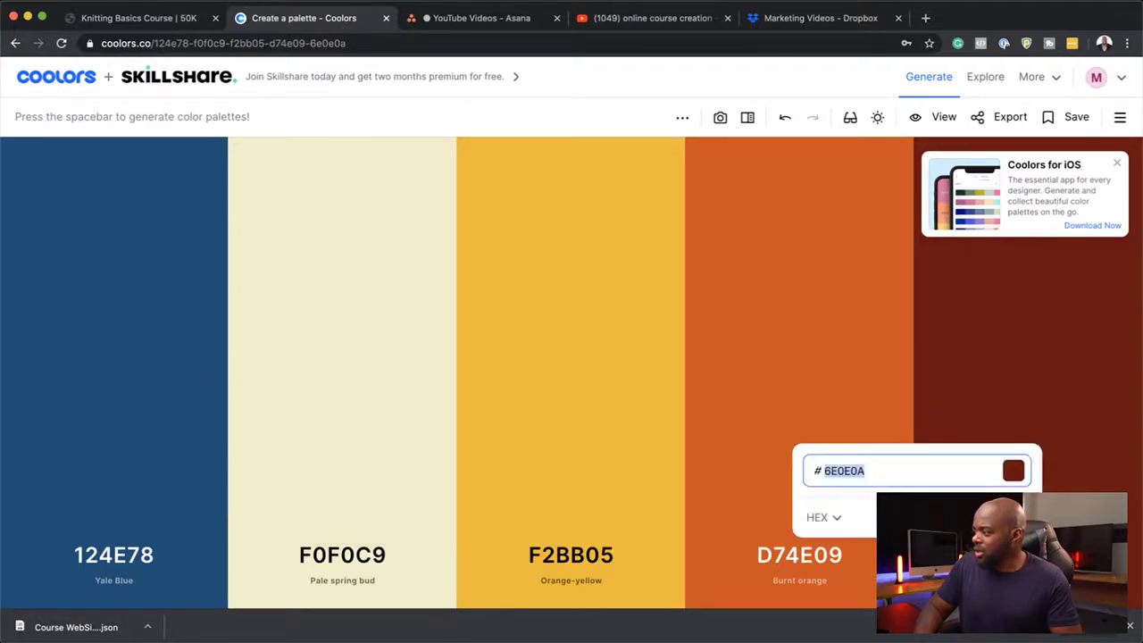
left_click(1013, 470)
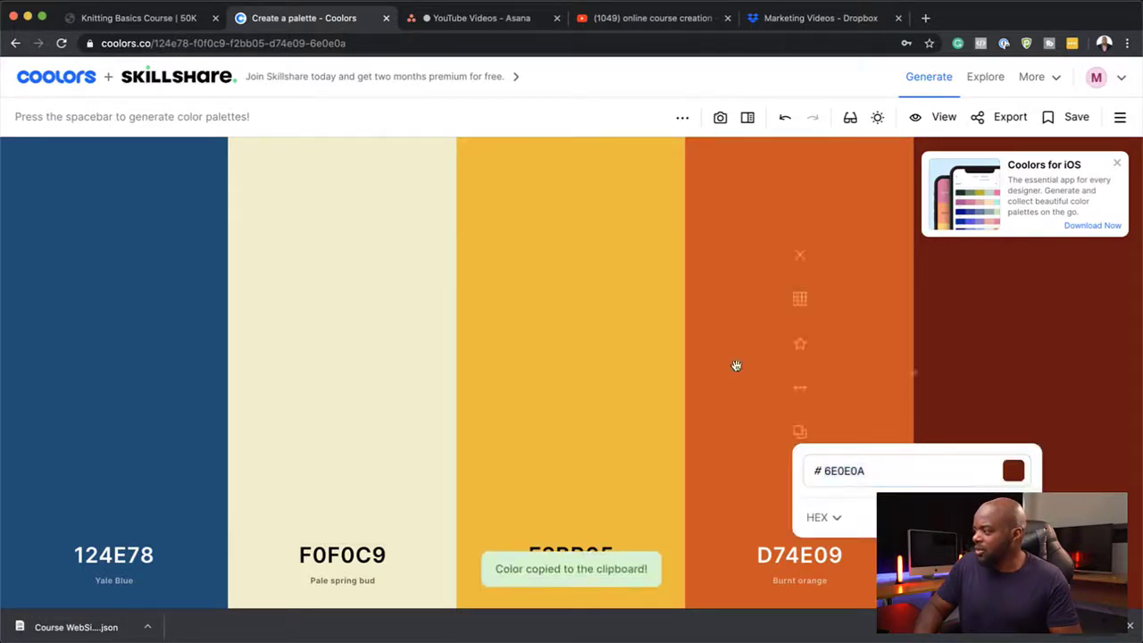
- Back in the Divi page, try dark red 6E0E0A as the background color of the "What we'll be designing" section
left_click(179, 19)
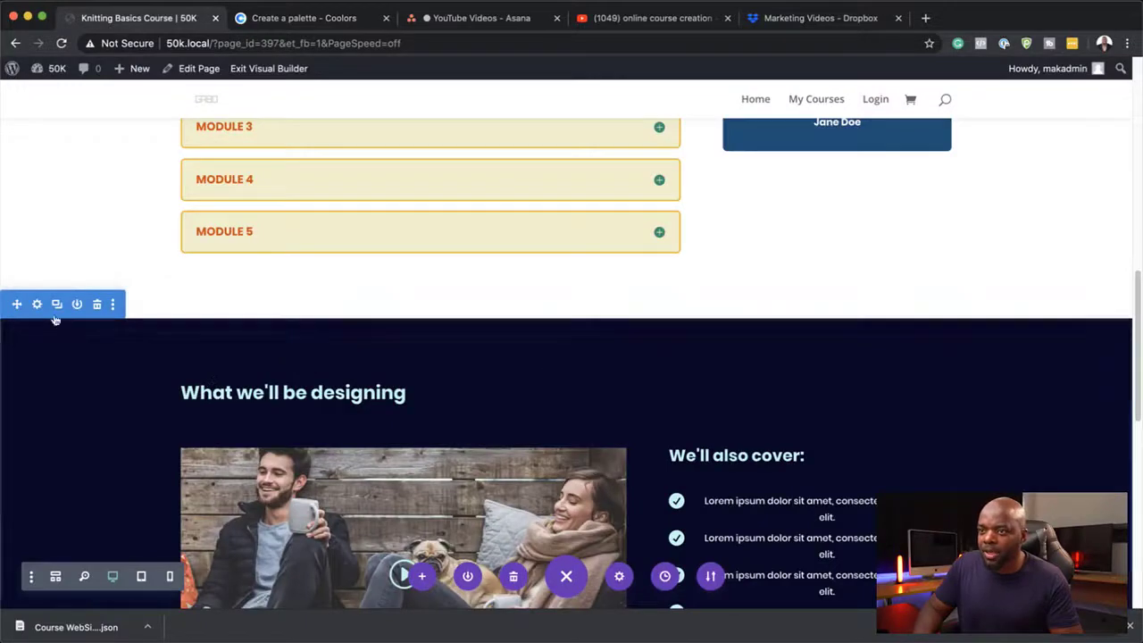
left_click(38, 306)
left_click(70, 224)
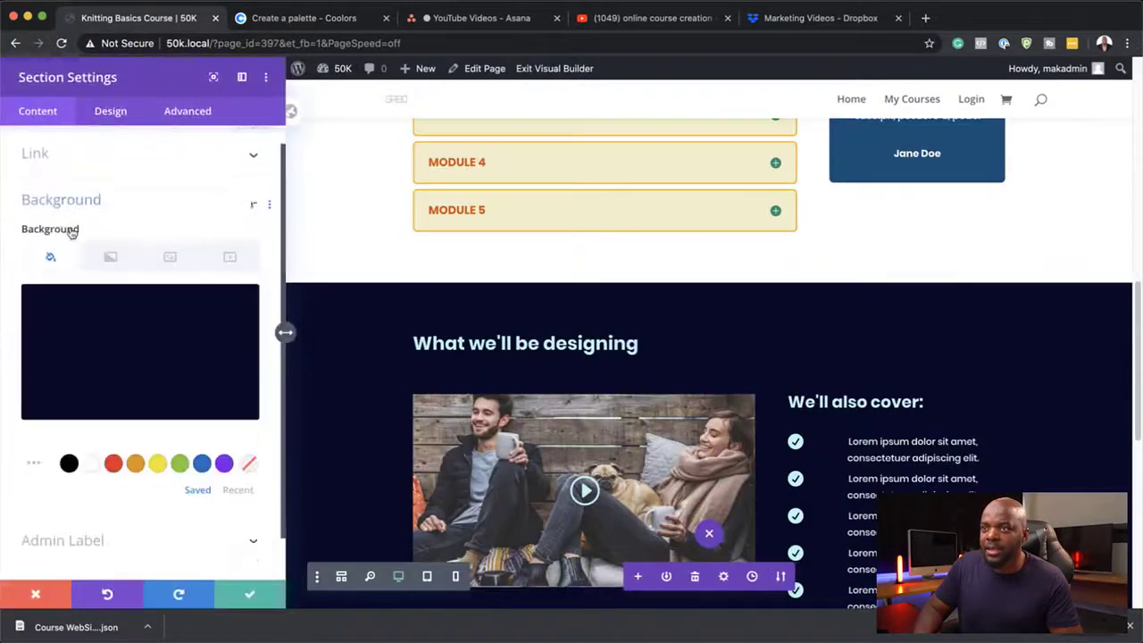
left_click(95, 306)
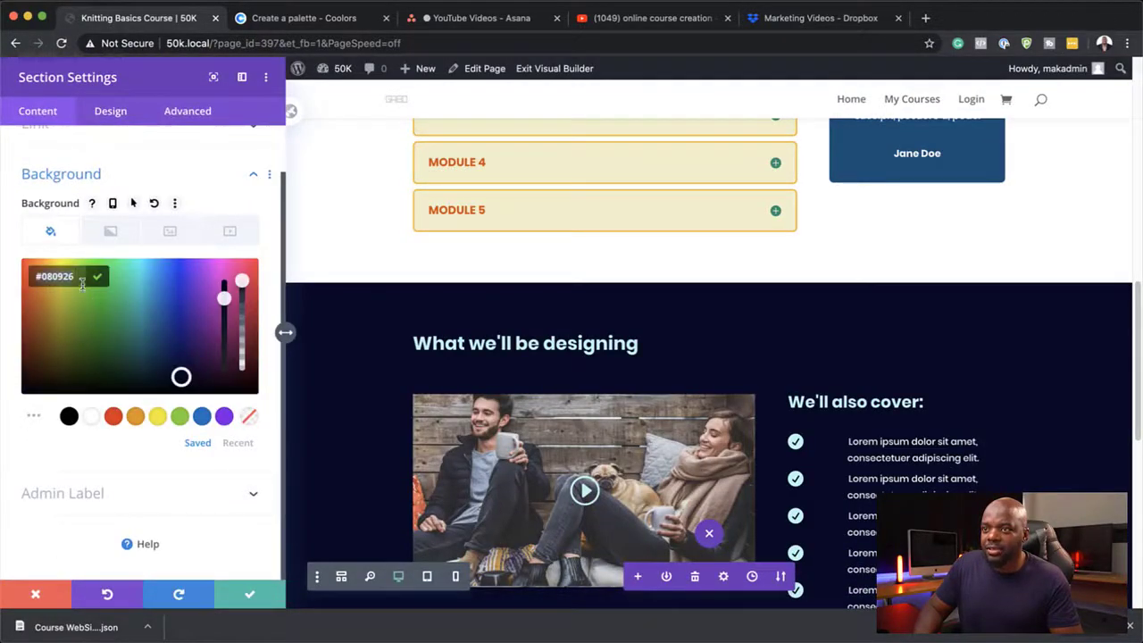
key("super+v")
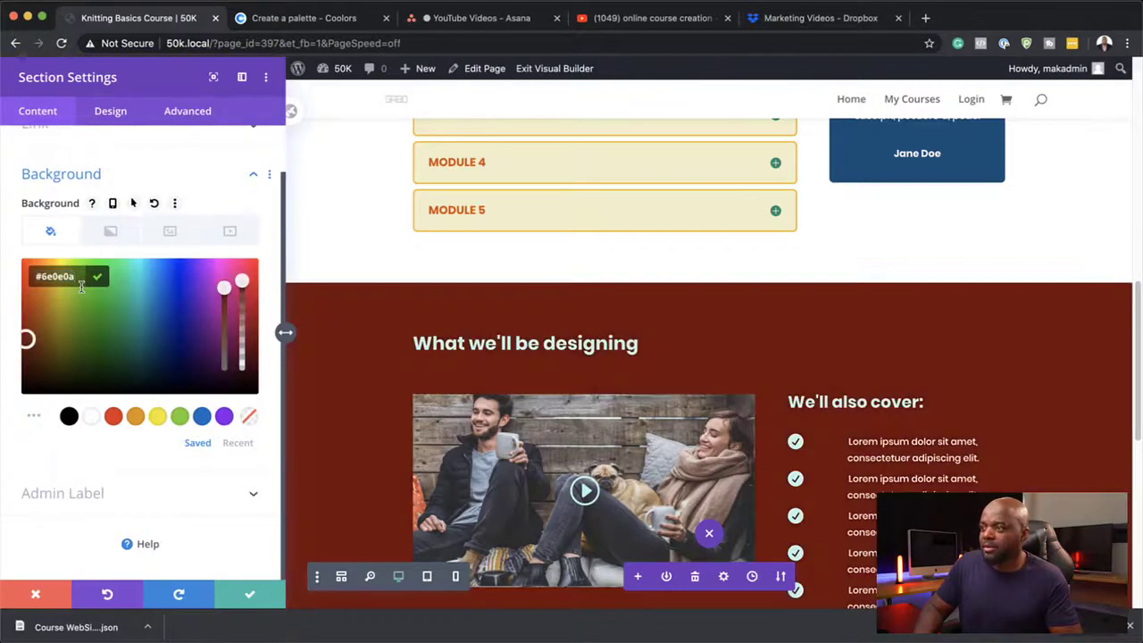
scroll(902, 333, "up", 10)
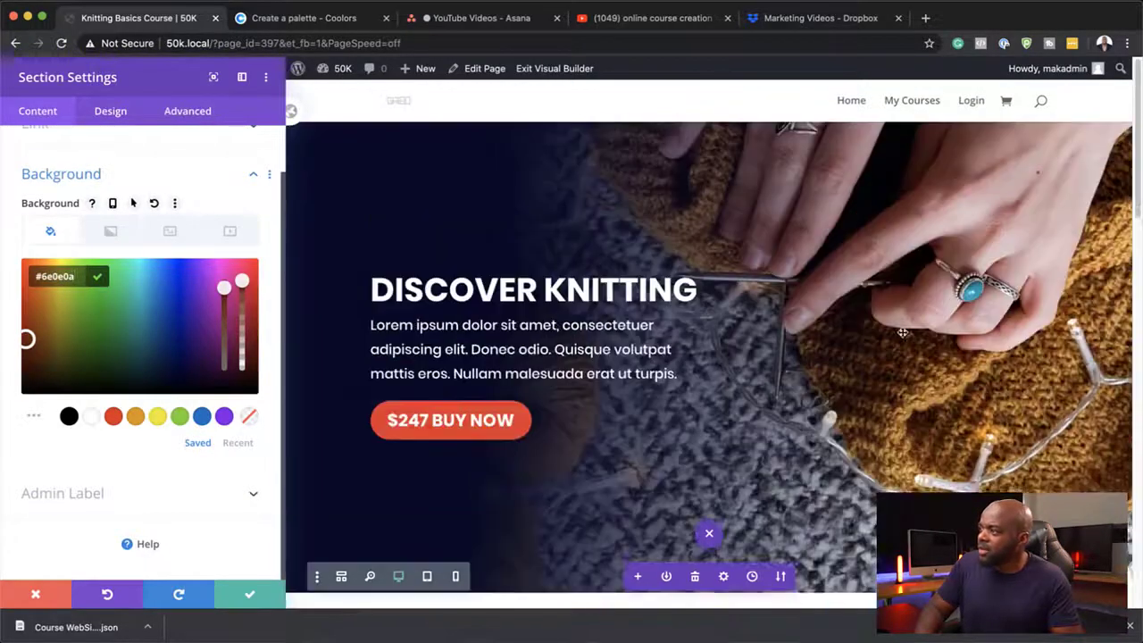
scroll(903, 334, "down", 10)
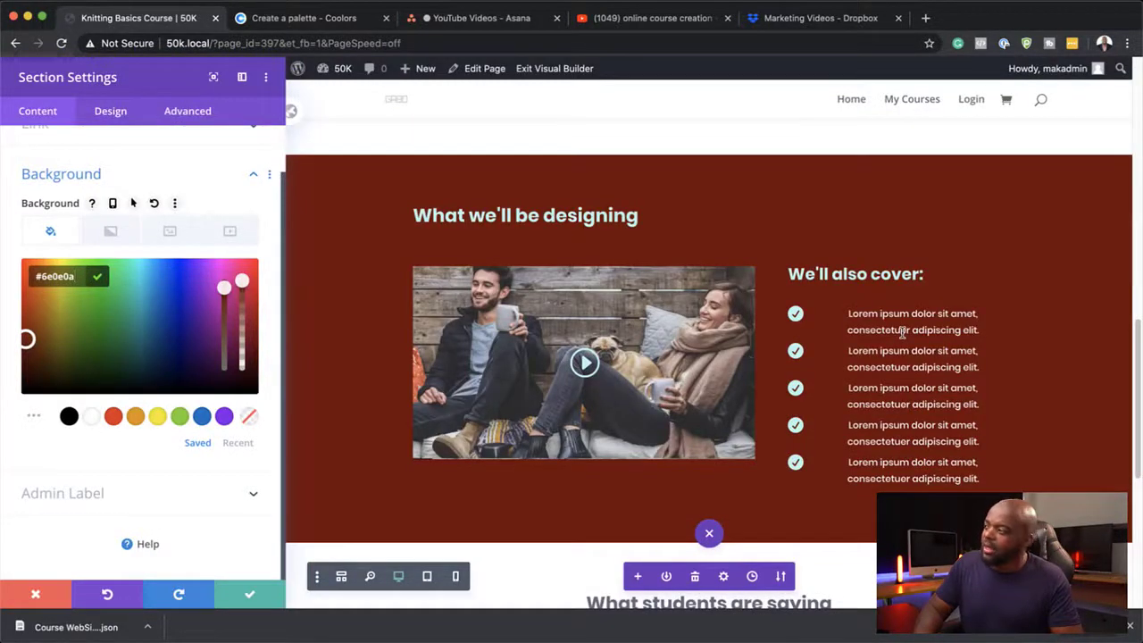
- Try Yale Blue 124E78 from the Coolors palette as the "What we'll be designing" section's background color
left_click(267, 18)
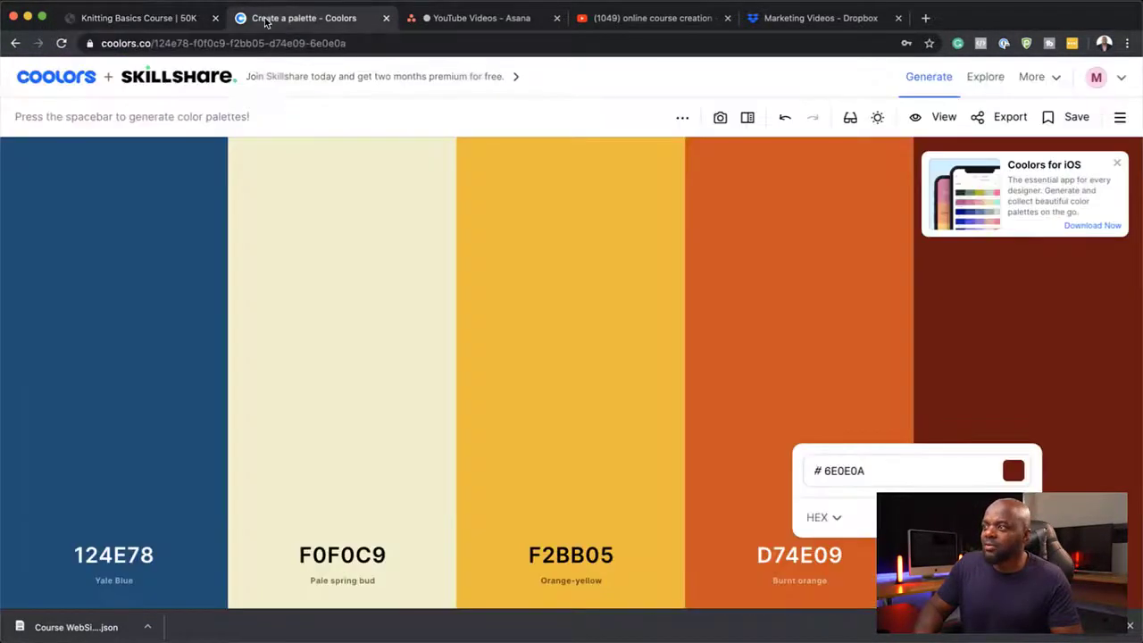
left_click(134, 559)
left_click(327, 518)
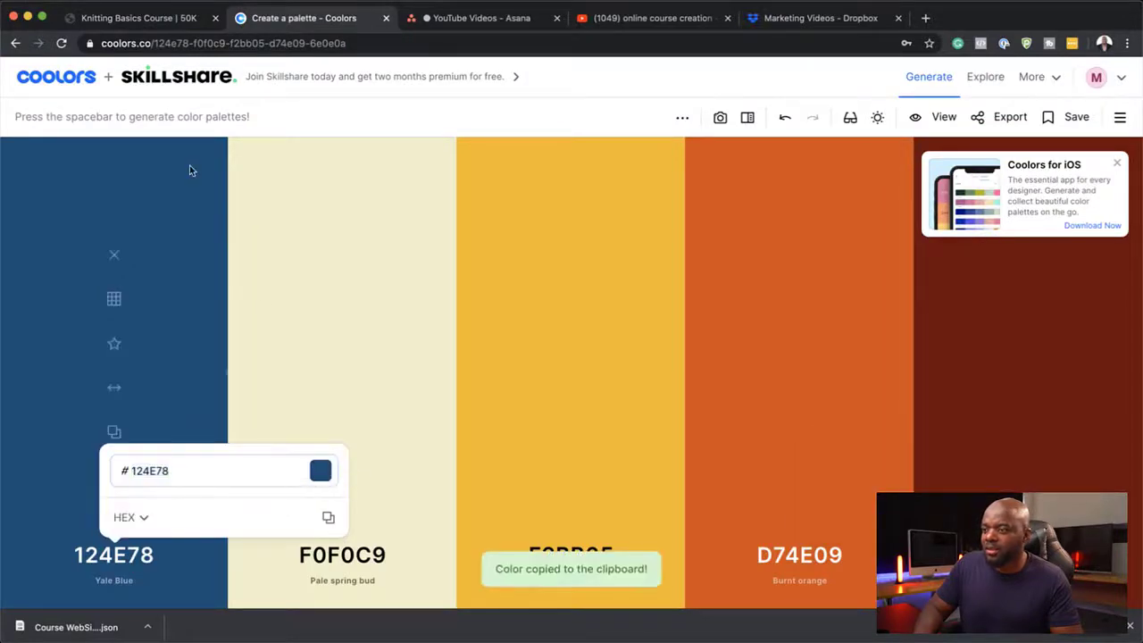
left_click(141, 20)
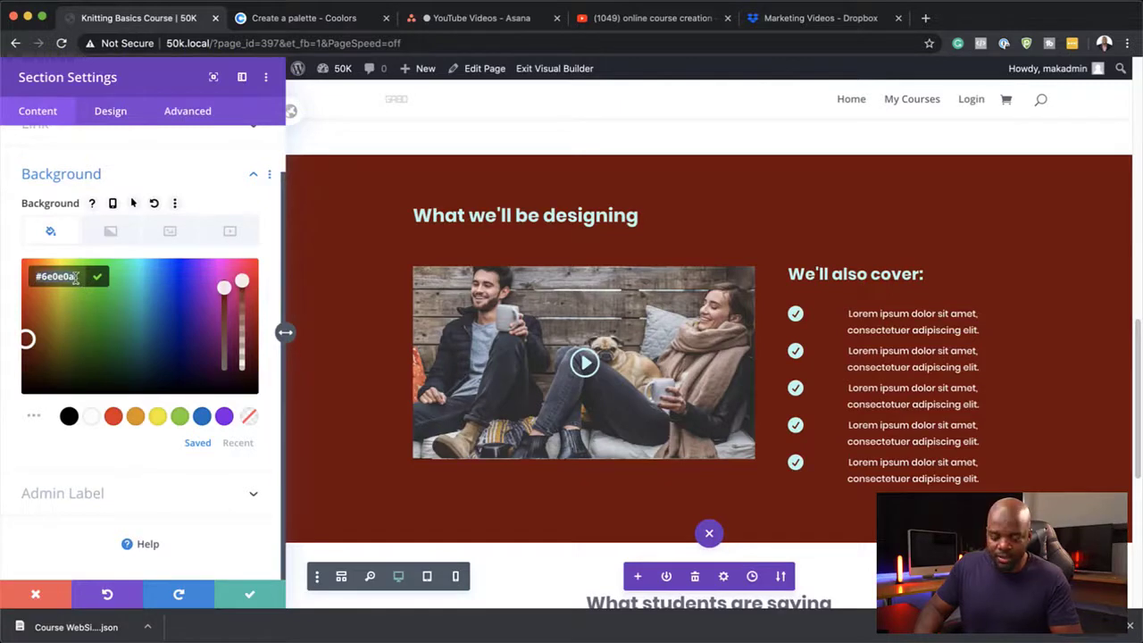
key("super+v")
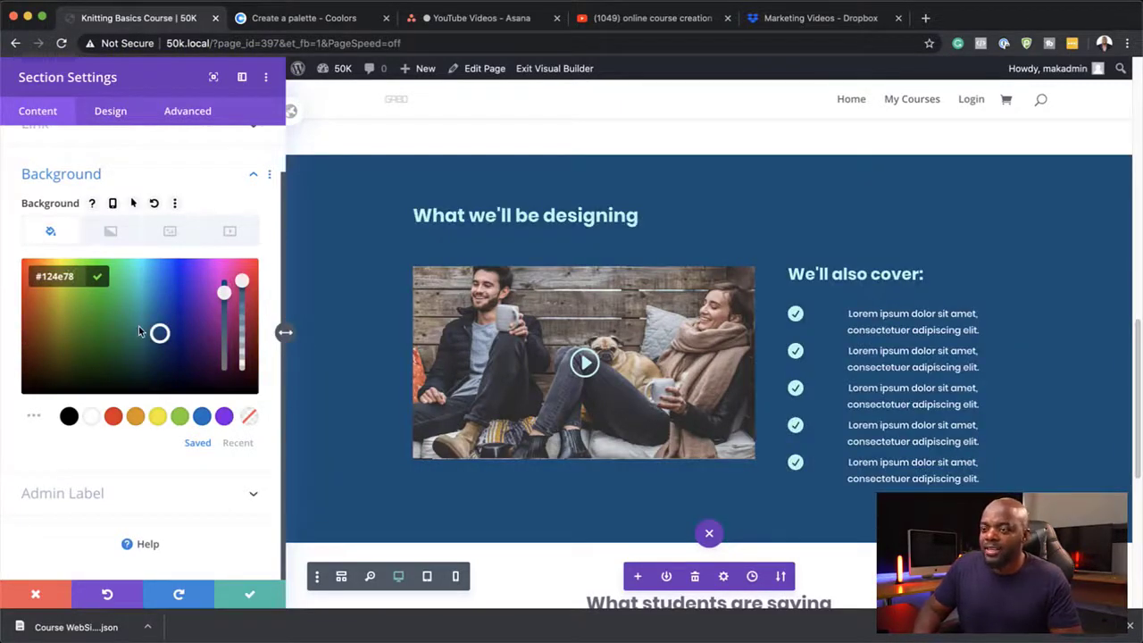
- Try the dark purple-blue swatch #1a0052 from the expanded saved colors as the section's background color
left_click(34, 418)
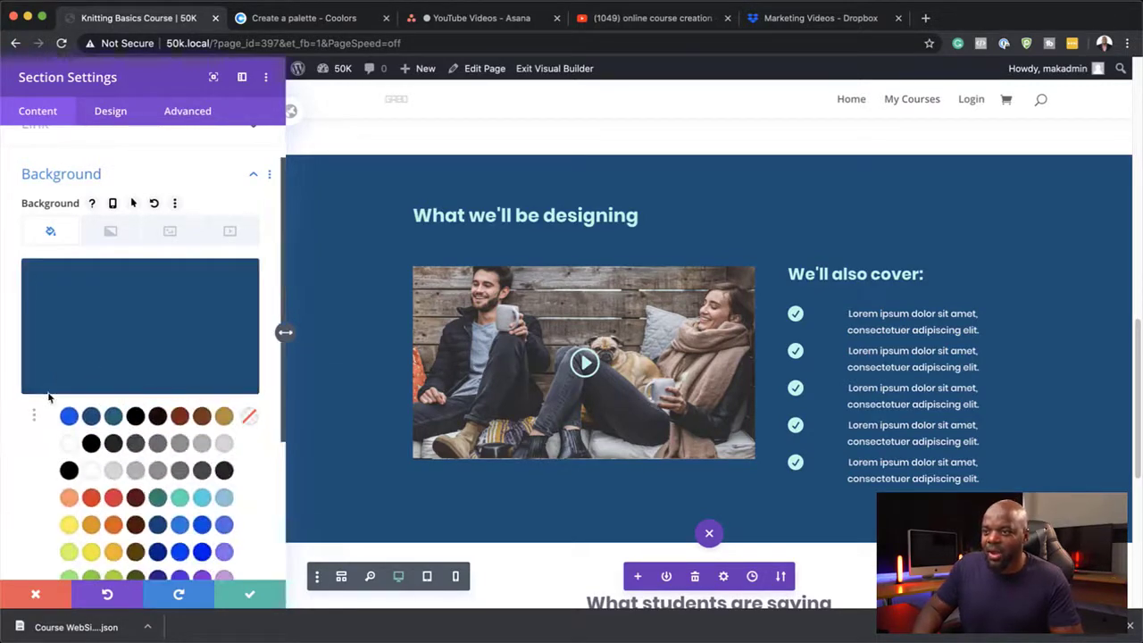
scroll(245, 468, "down", 3)
scroll(245, 471, "down", 2)
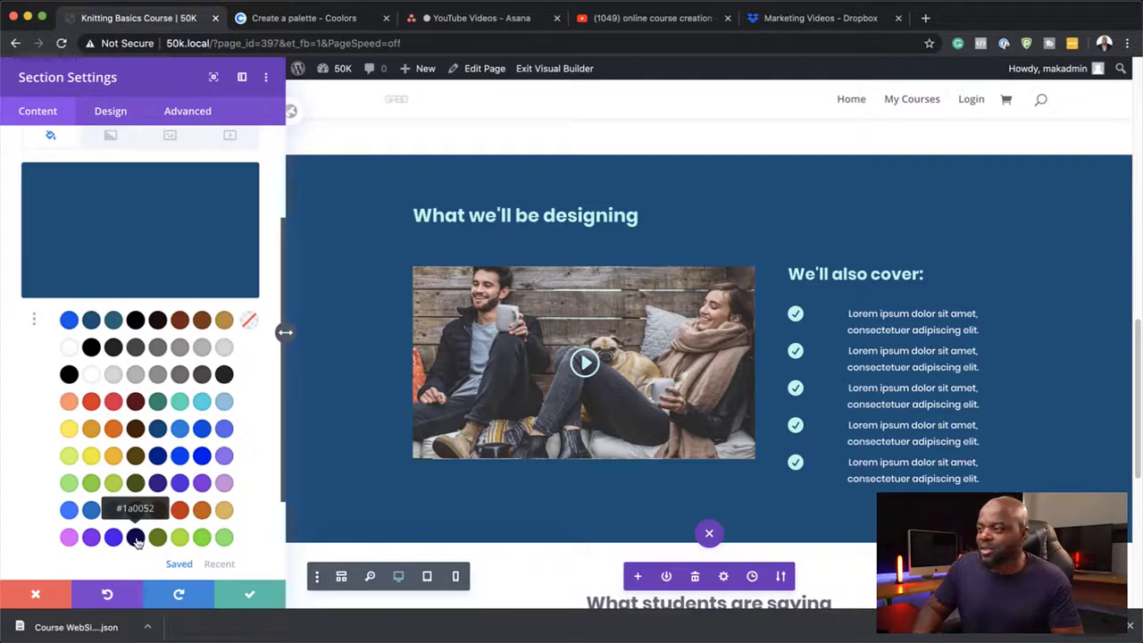
left_click(136, 537)
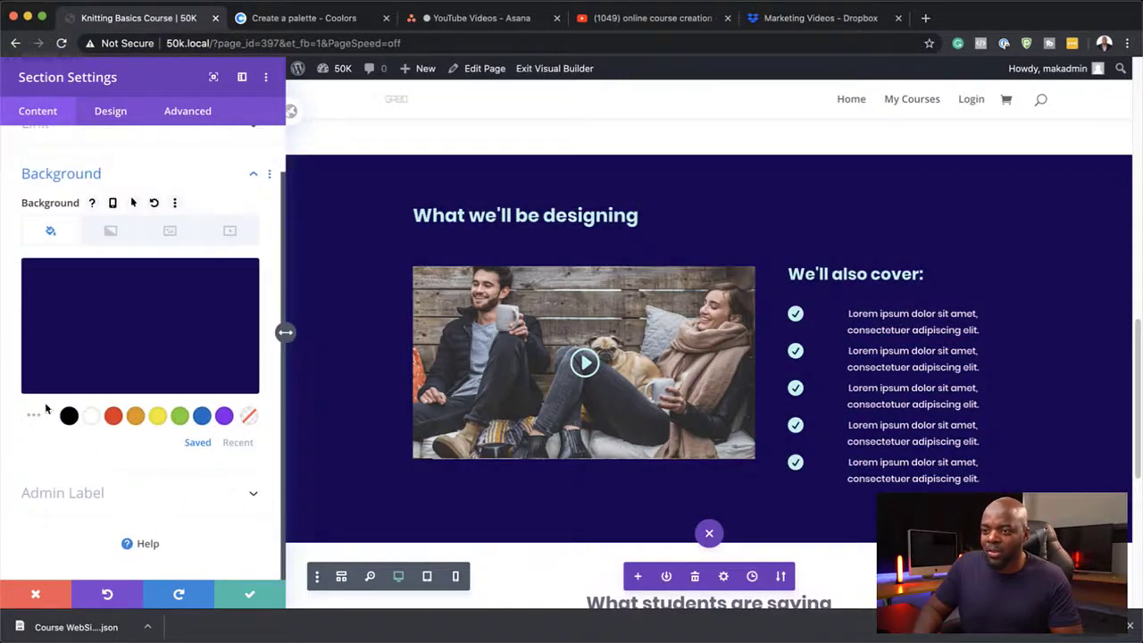
- Set the "What we'll be designing" section's background to the very dark teal swatch from the expanded saved colors and save the section settings
left_click(34, 415)
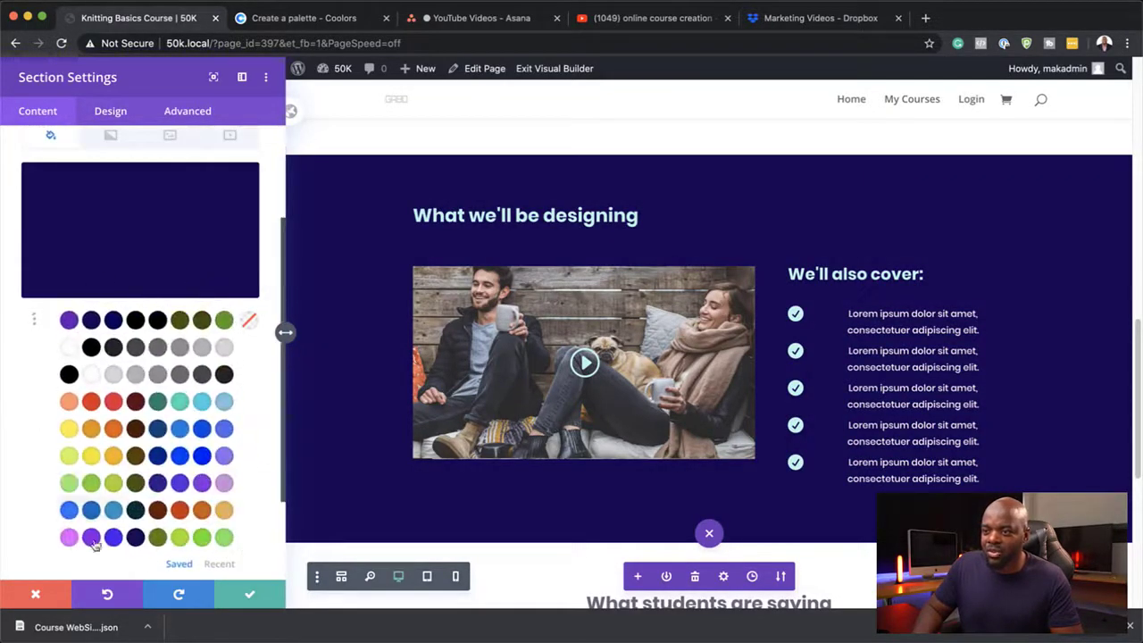
left_click(136, 509)
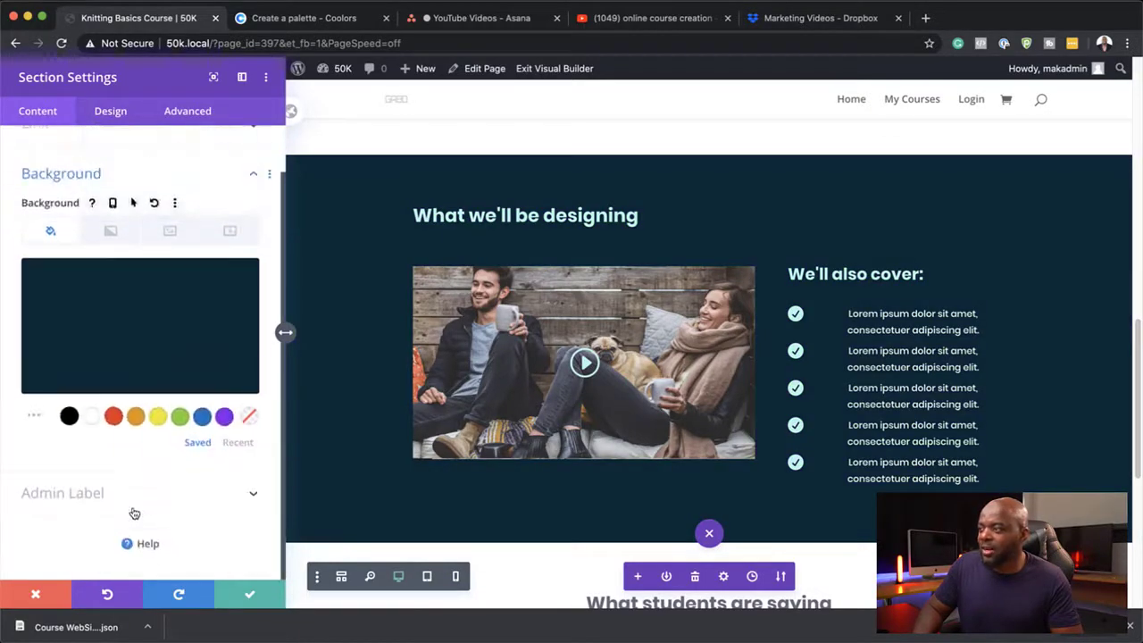
scroll(535, 428, "up", 5)
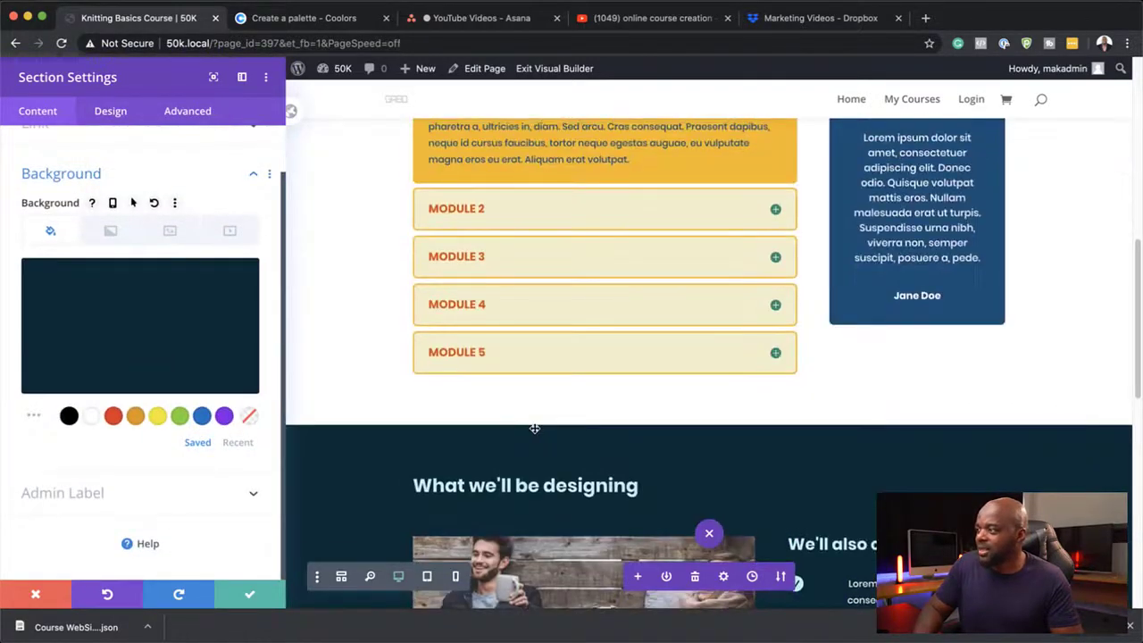
scroll(535, 427, "down", 4)
scroll(535, 427, "up", 6)
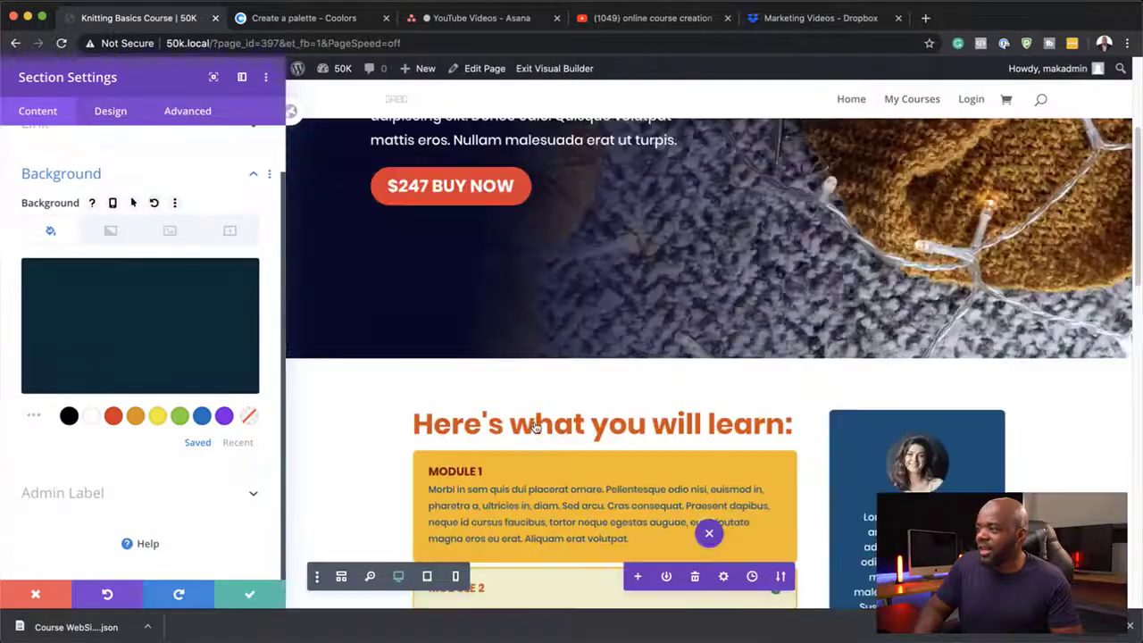
scroll(536, 427, "up", 2)
scroll(535, 428, "down", 6)
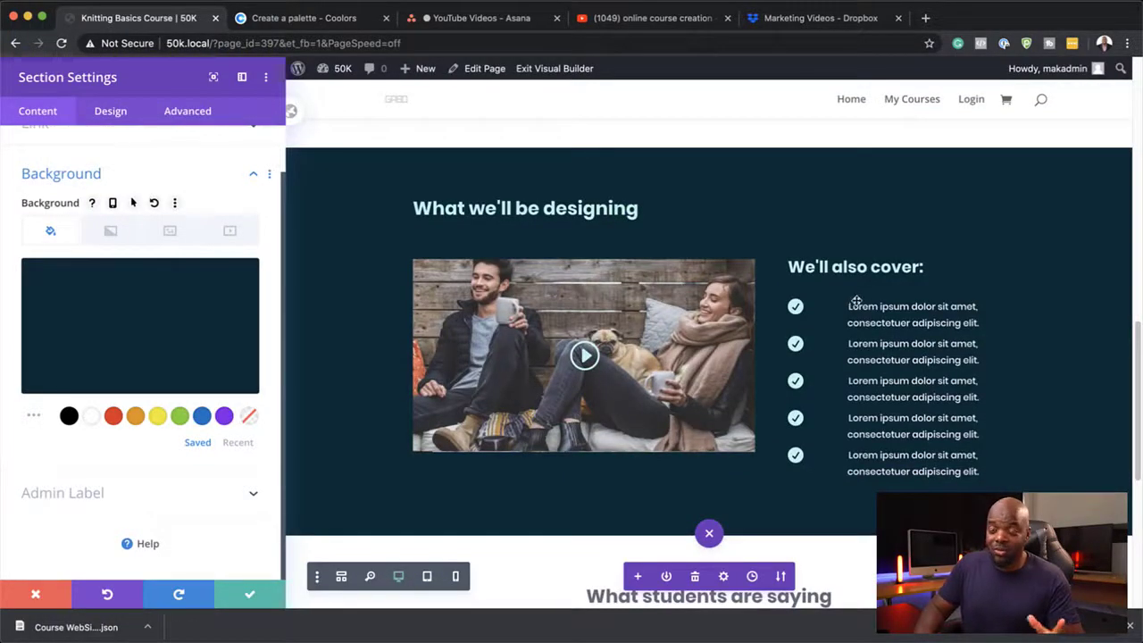
left_click(249, 598)
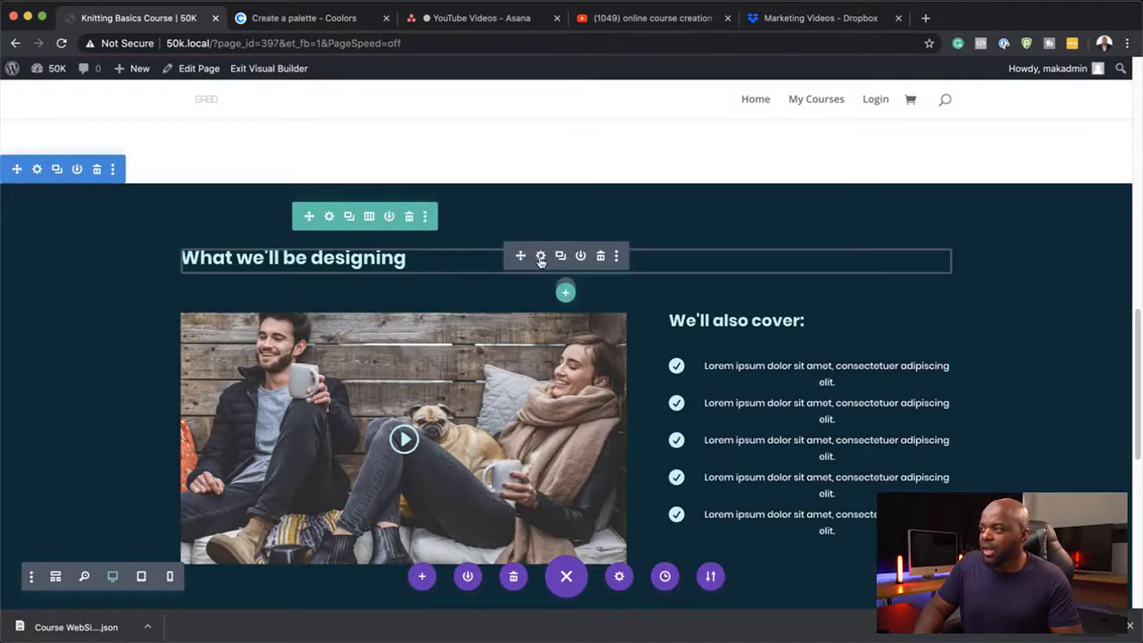
- Set the Heading 2 text size of the "What we'll be designing" title to 33px
left_click(540, 256)
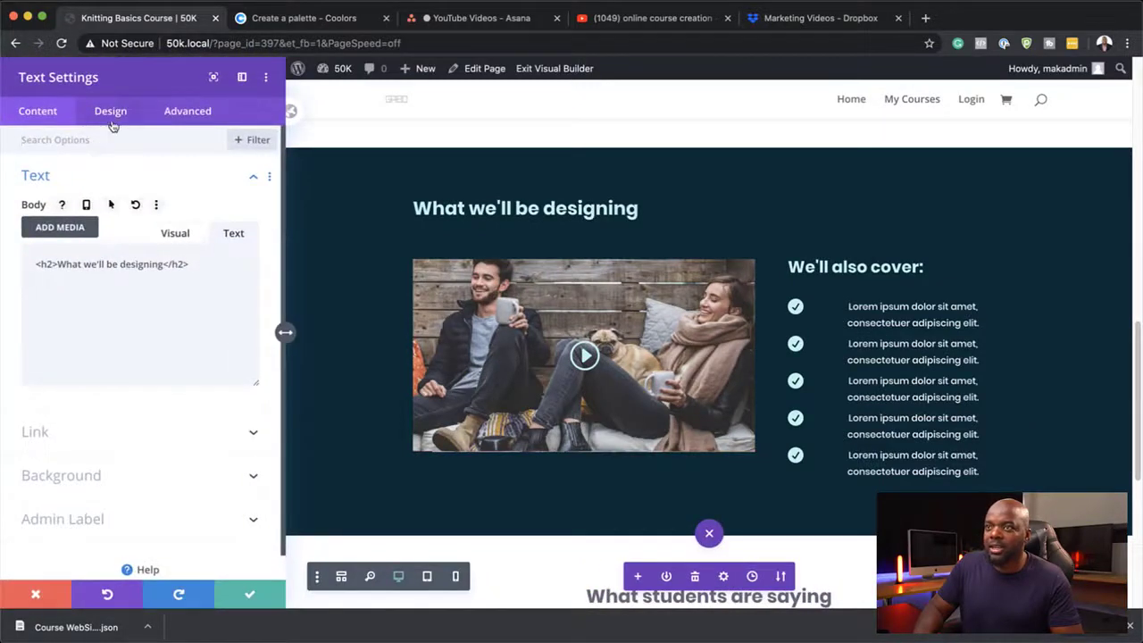
left_click(111, 120)
left_click(53, 219)
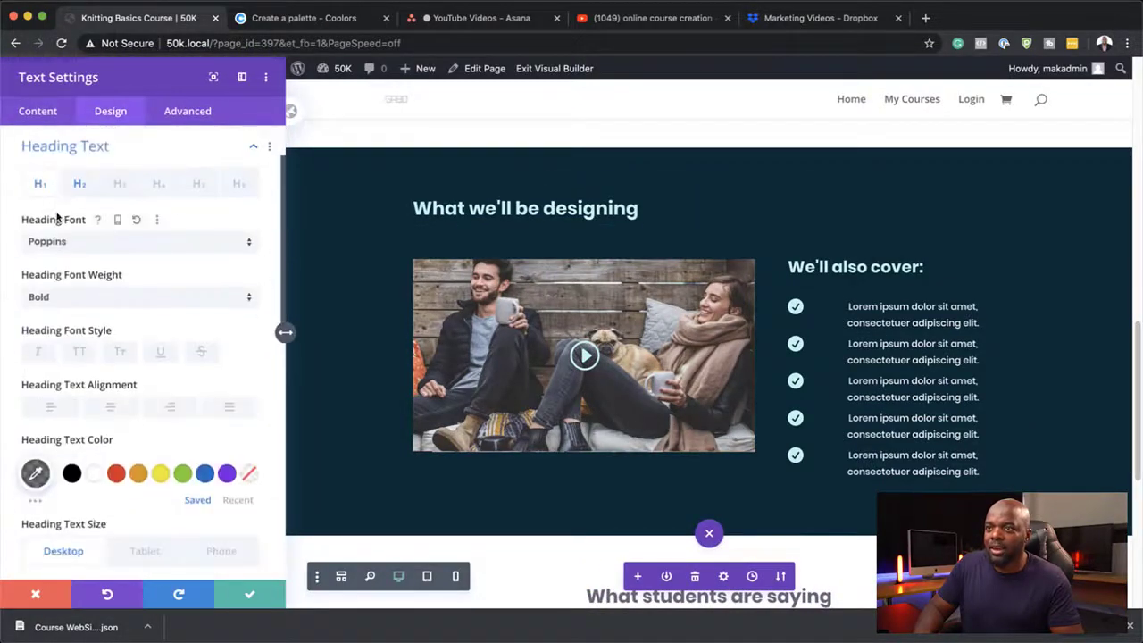
left_click(79, 186)
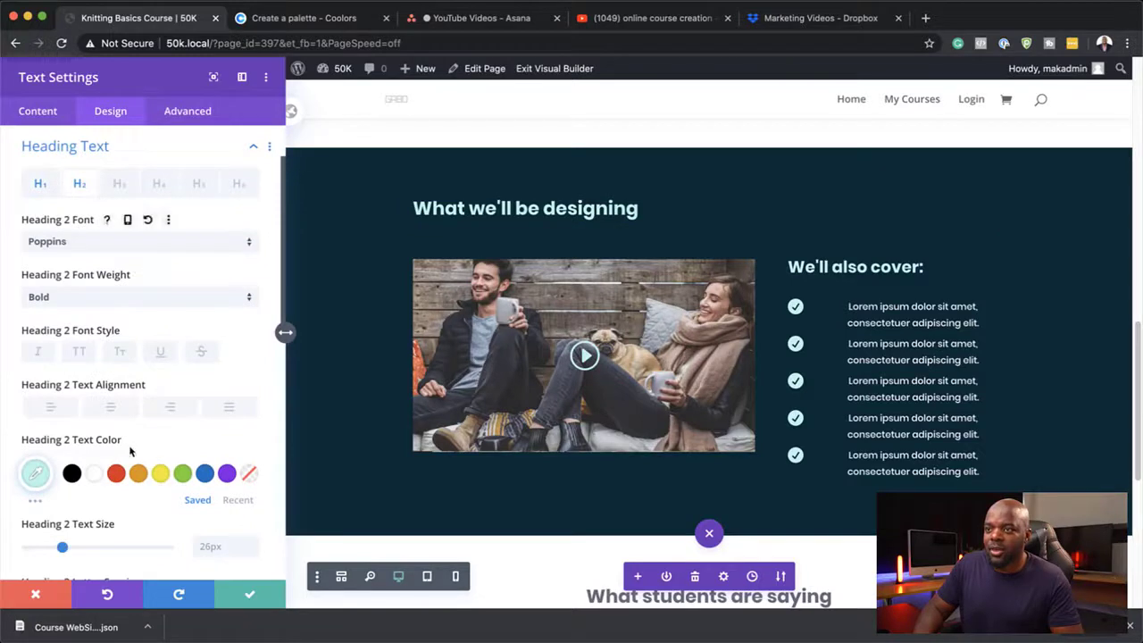
left_click_drag(62, 547, 73, 549)
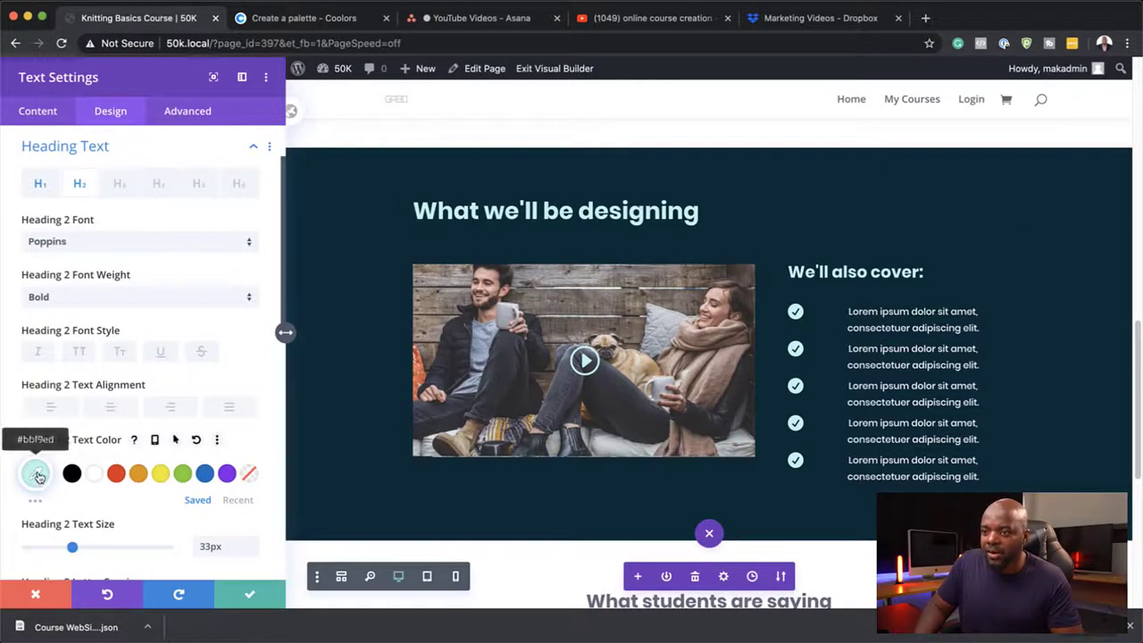
- Copy pale spring bud F0F0C9 from the Coolors palette, apply it as the title's Heading 2 text color in Divi, and save
left_click(259, 18)
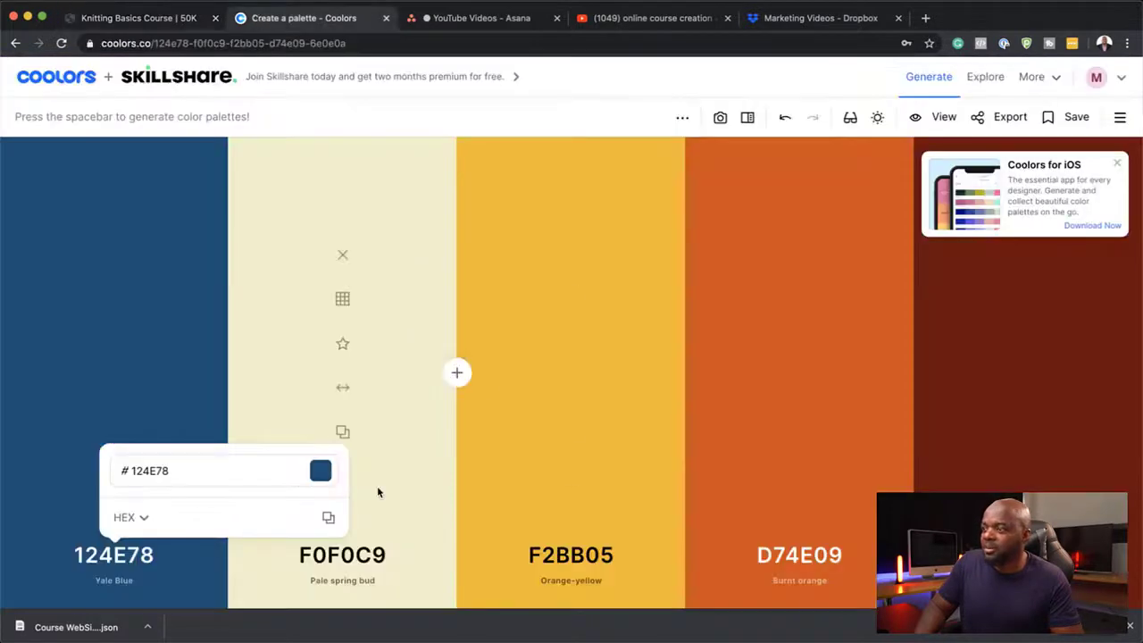
left_click(362, 558)
left_click(447, 519)
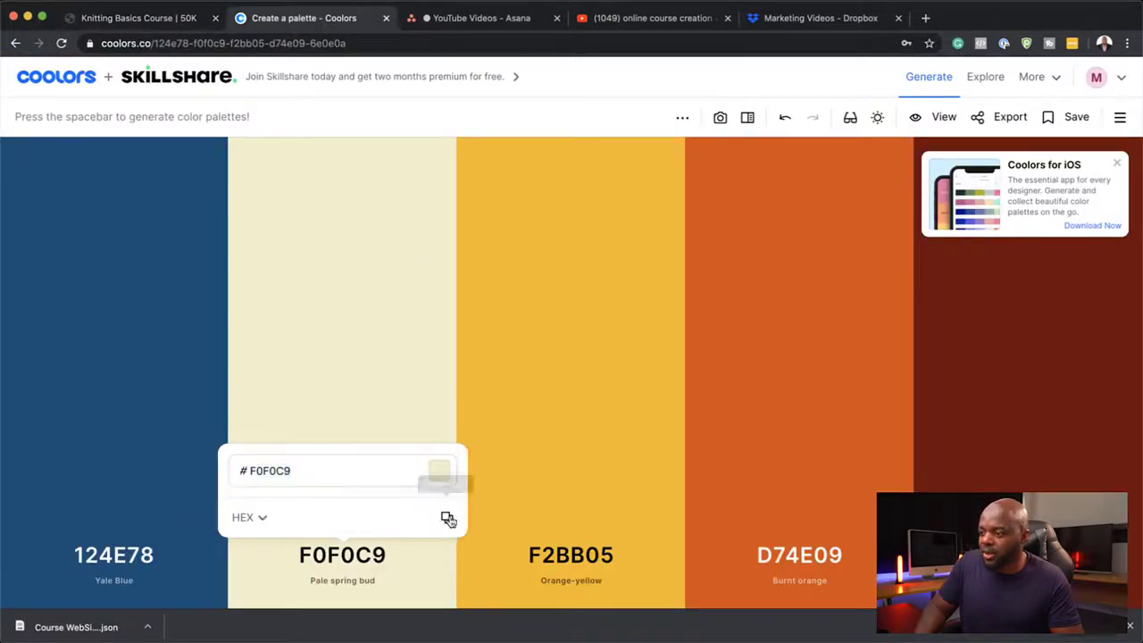
left_click(143, 17)
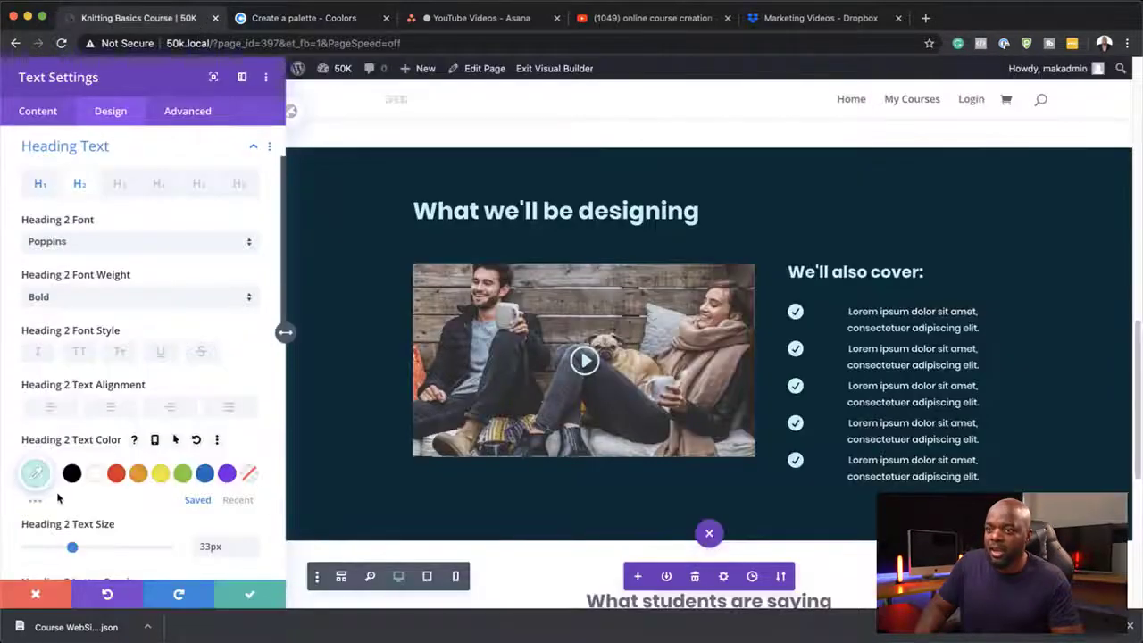
left_click(36, 472)
key("super+v")
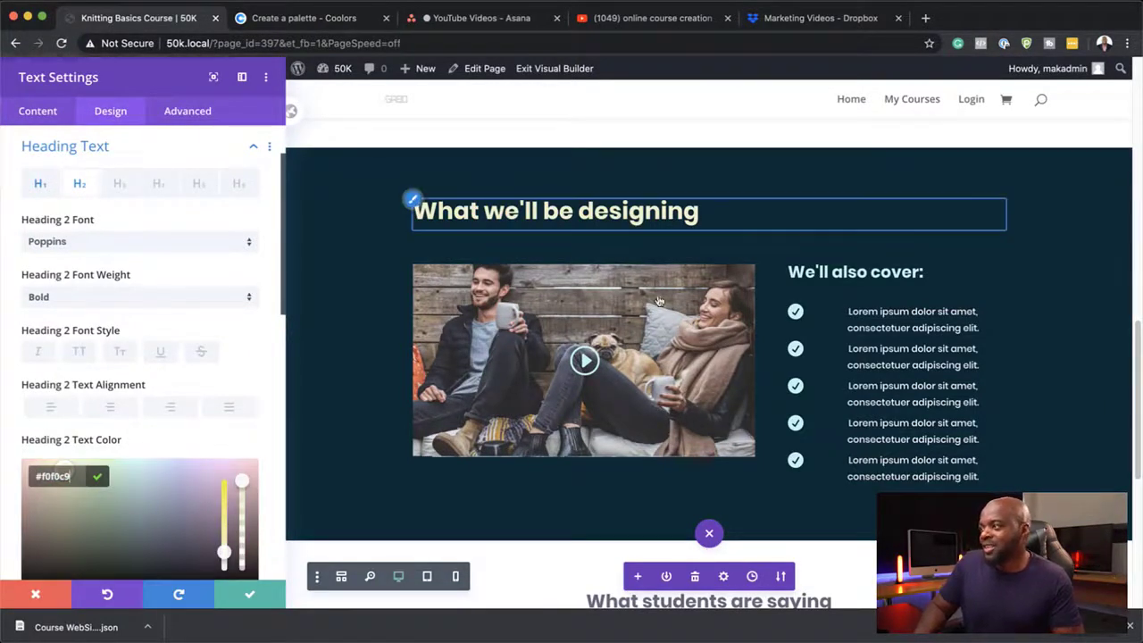
left_click(250, 594)
- Set the check icon of the first "We'll also cover" list item to the recently used orange-yellow
scroll(791, 362, "down", 1)
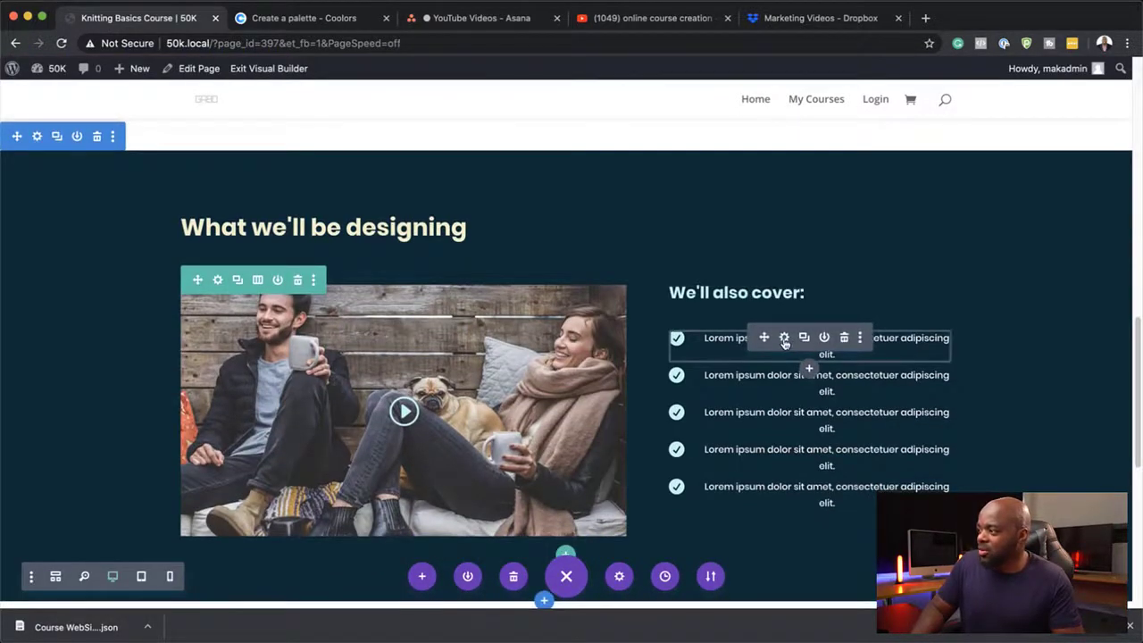
left_click(784, 338)
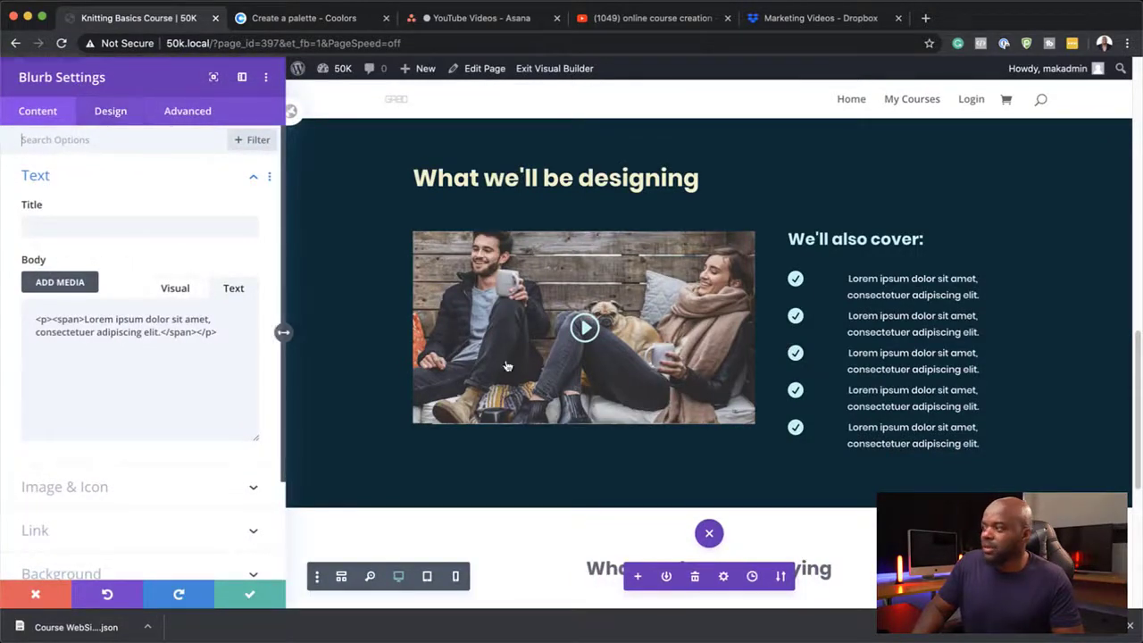
left_click(787, 273)
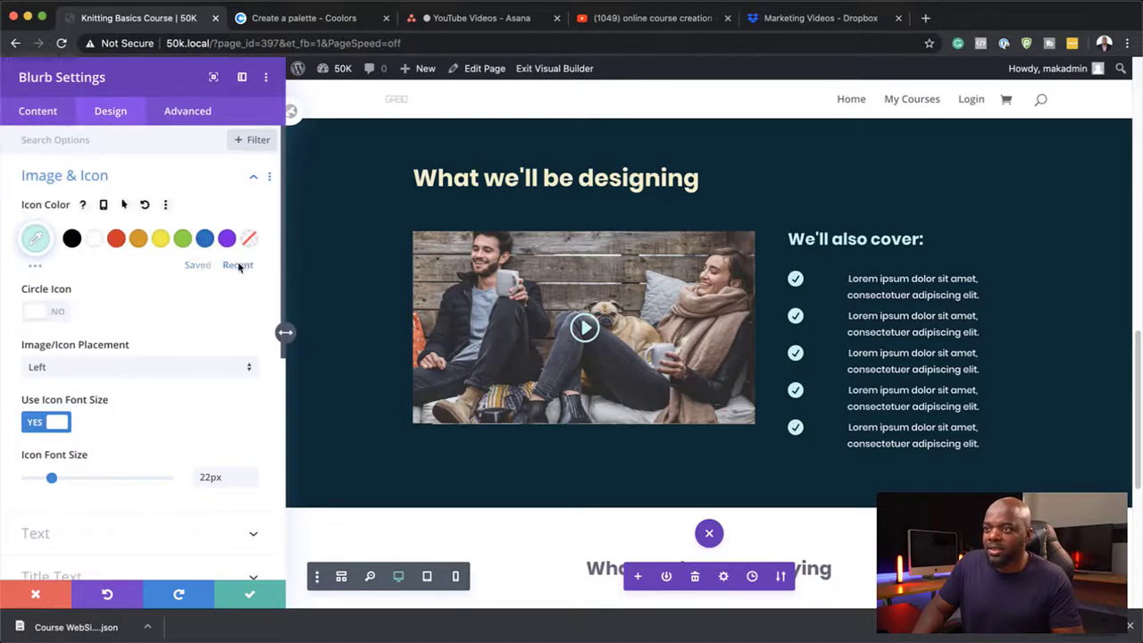
left_click(238, 265)
left_click(160, 239)
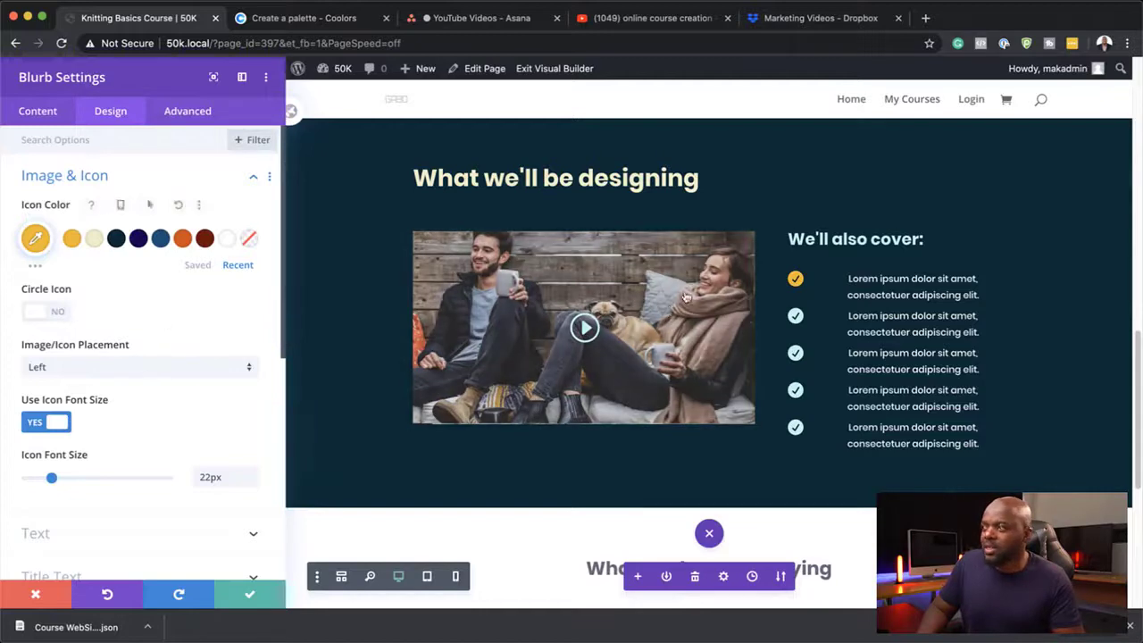
- Left-align the first list item's body text, color it the recently used pale cream, and save the blurb settings
left_click(821, 272)
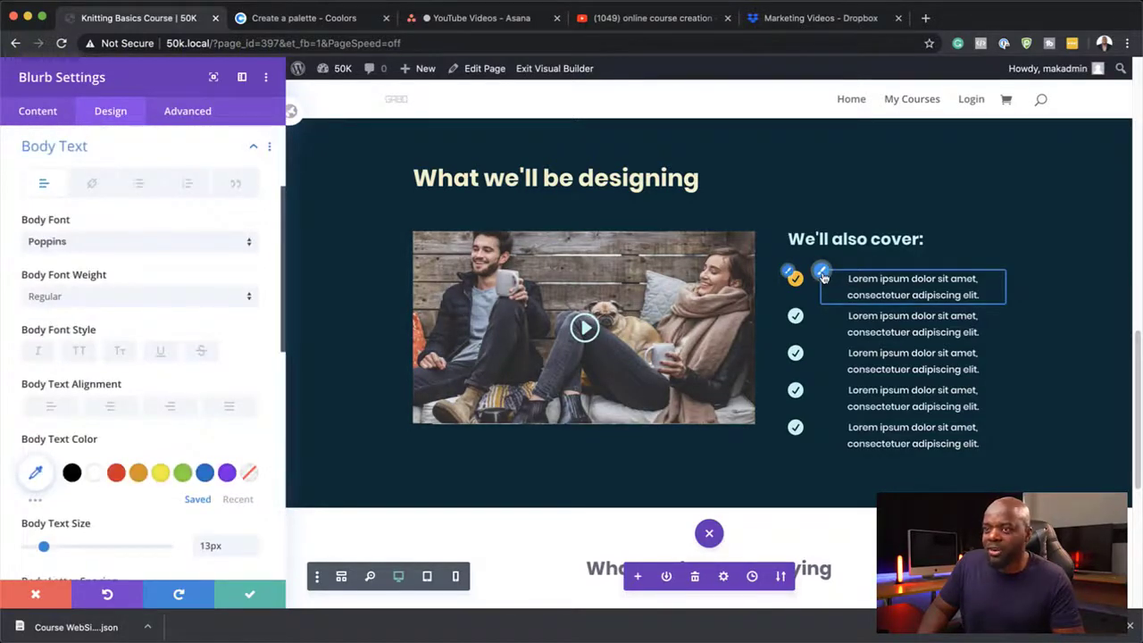
left_click(51, 407)
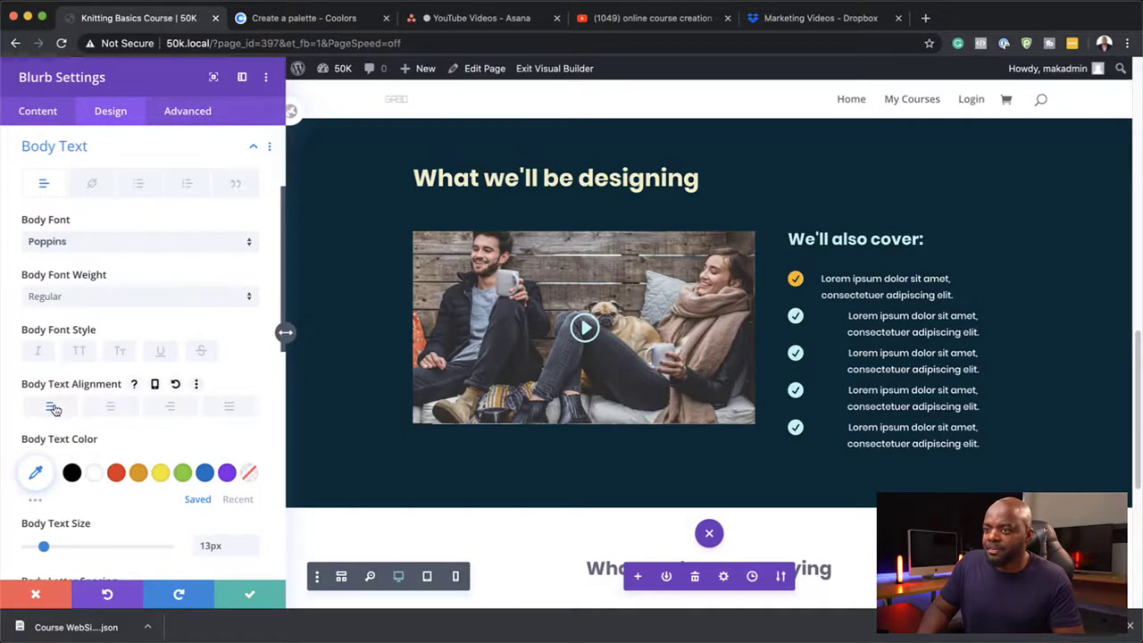
left_click(236, 500)
left_click(94, 474)
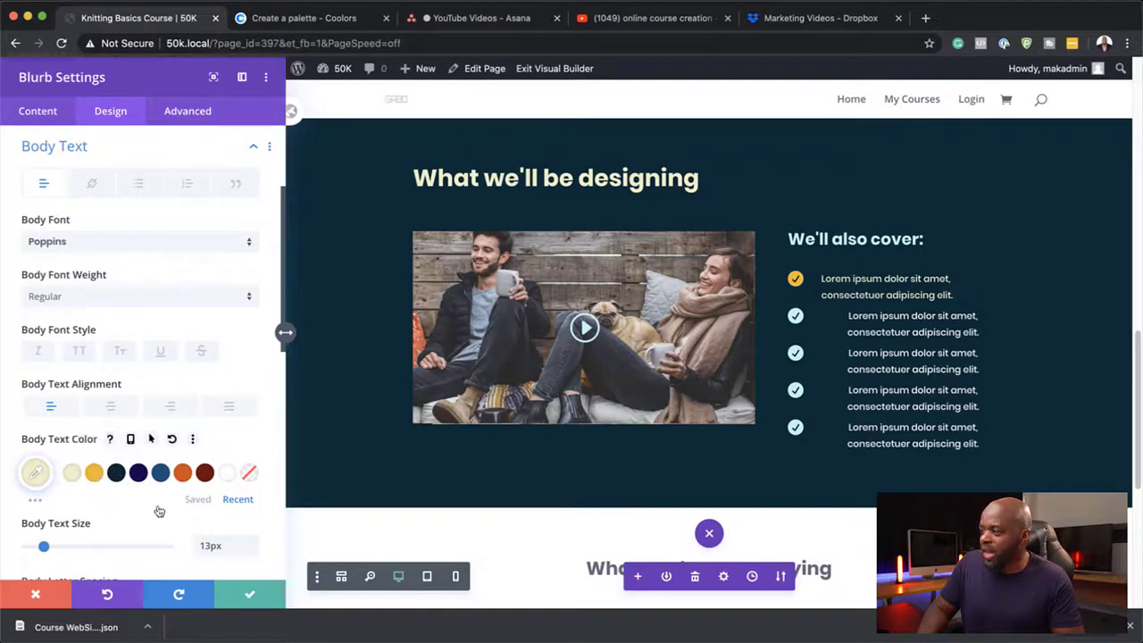
left_click(251, 595)
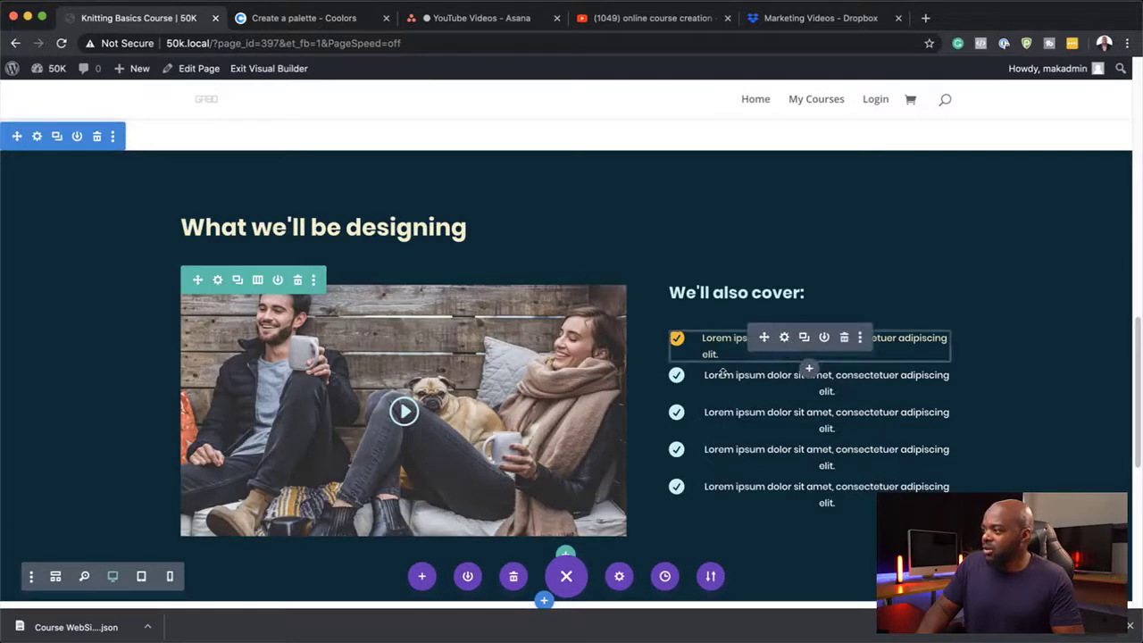
- Delete the four unstyled list items below the first "We'll also cover" item
left_click(844, 379)
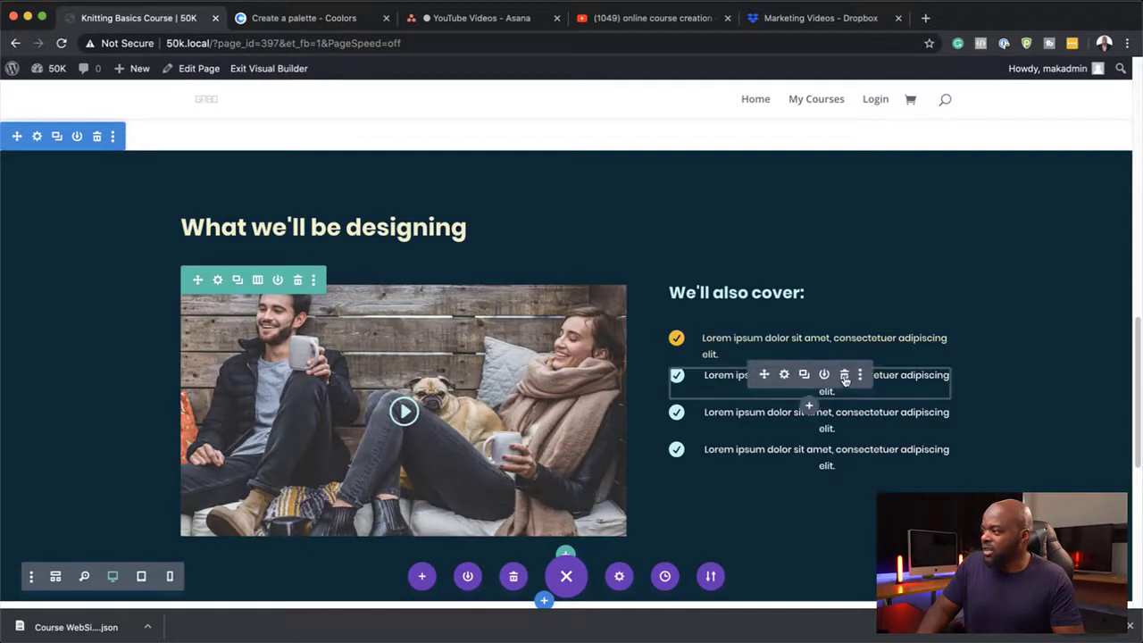
left_click(844, 377)
left_click(844, 376)
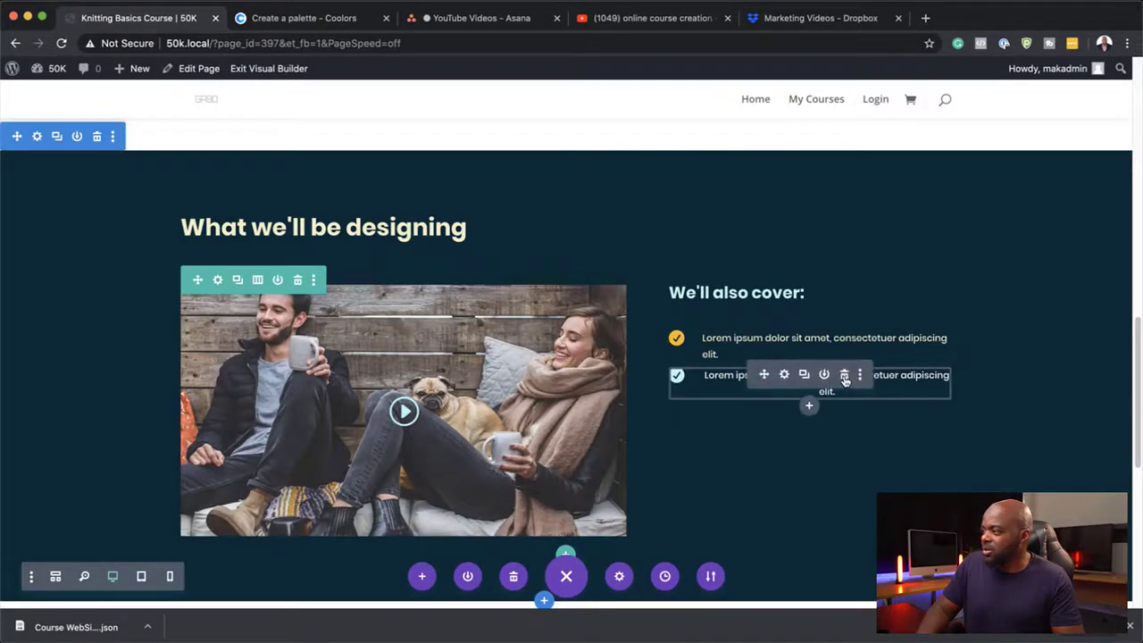
left_click(844, 377)
- Duplicate the styled list item three times and delete the last copy, leaving three items under "We'll also cover"
mouse_move(805, 341)
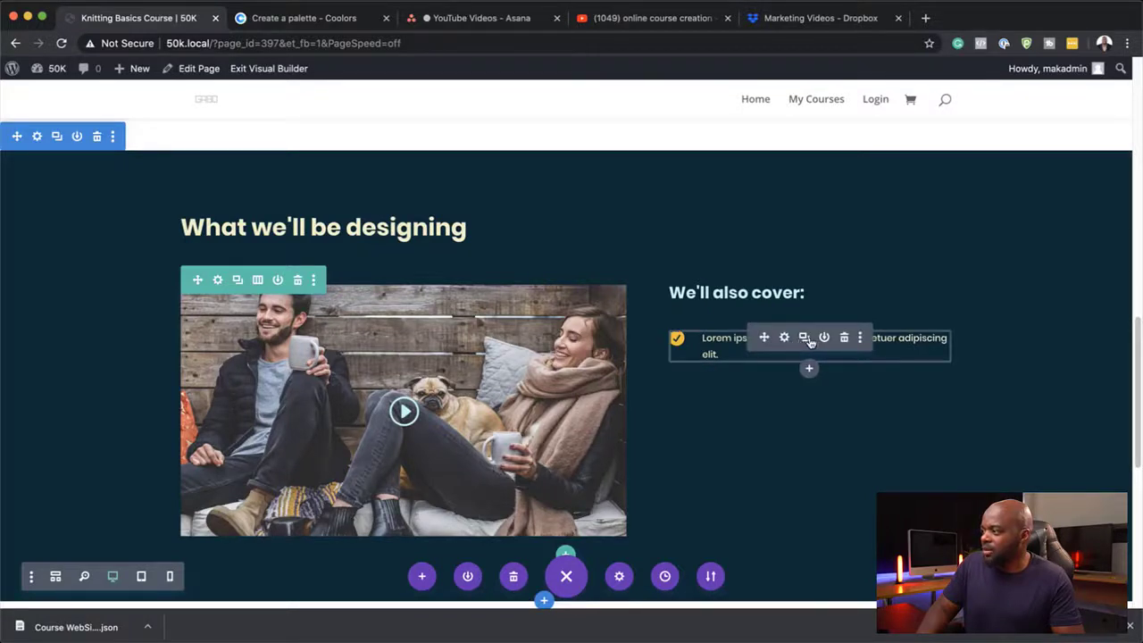
left_click(806, 338)
left_click(805, 339)
left_click(805, 338)
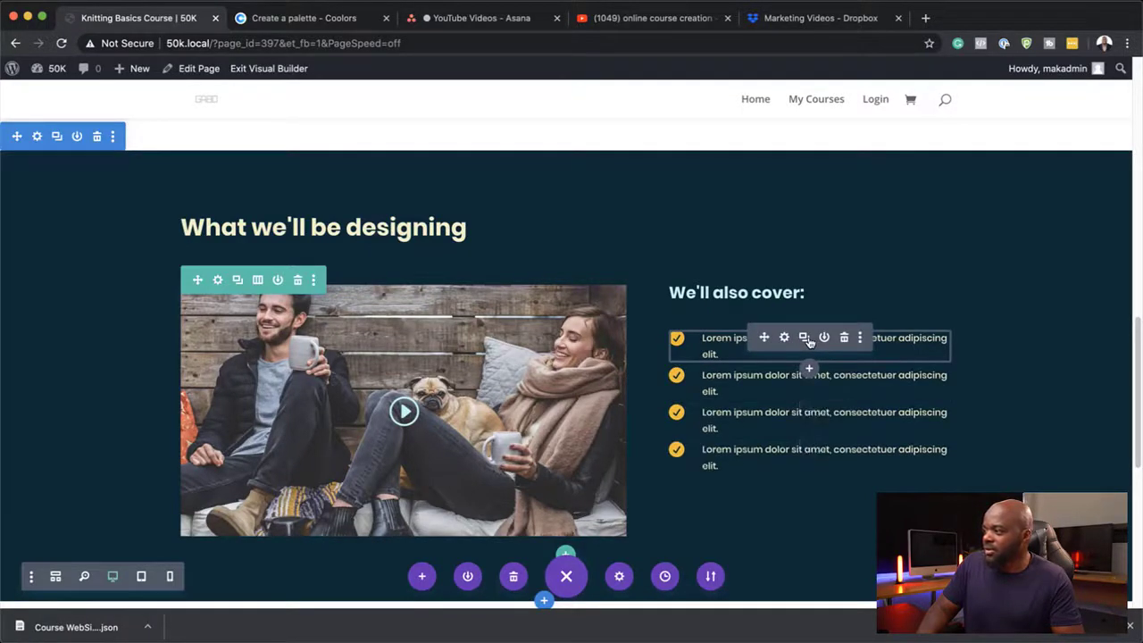
mouse_move(830, 460)
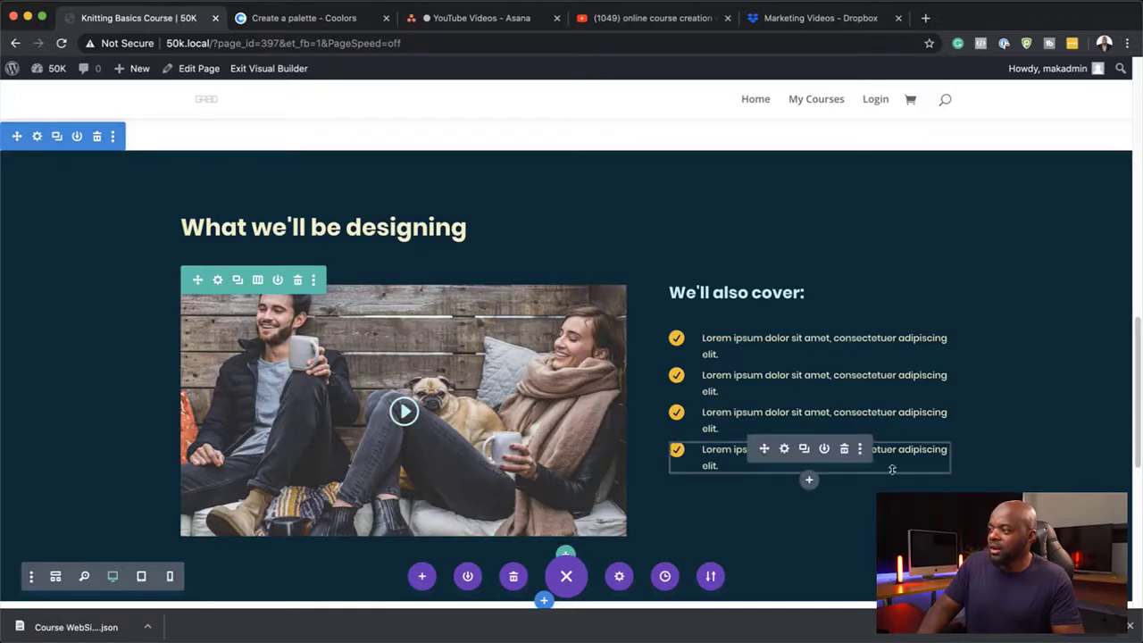
left_click(844, 450)
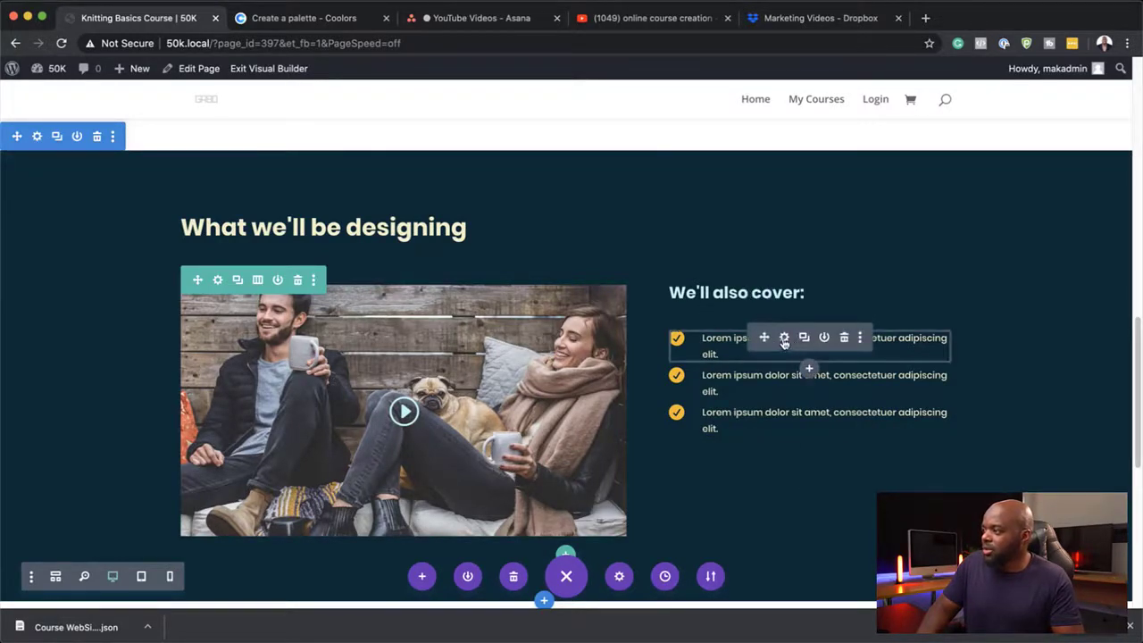
- Set the first list item's body text size to 17px and its body line height to 1.8em
left_click(784, 339)
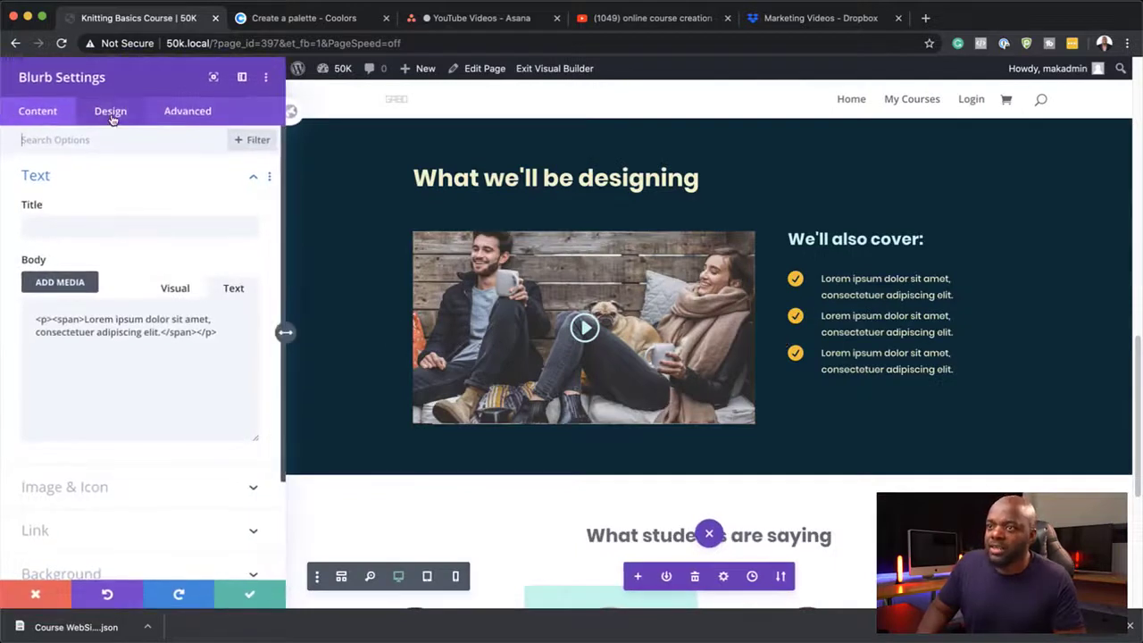
left_click(111, 112)
left_click(39, 220)
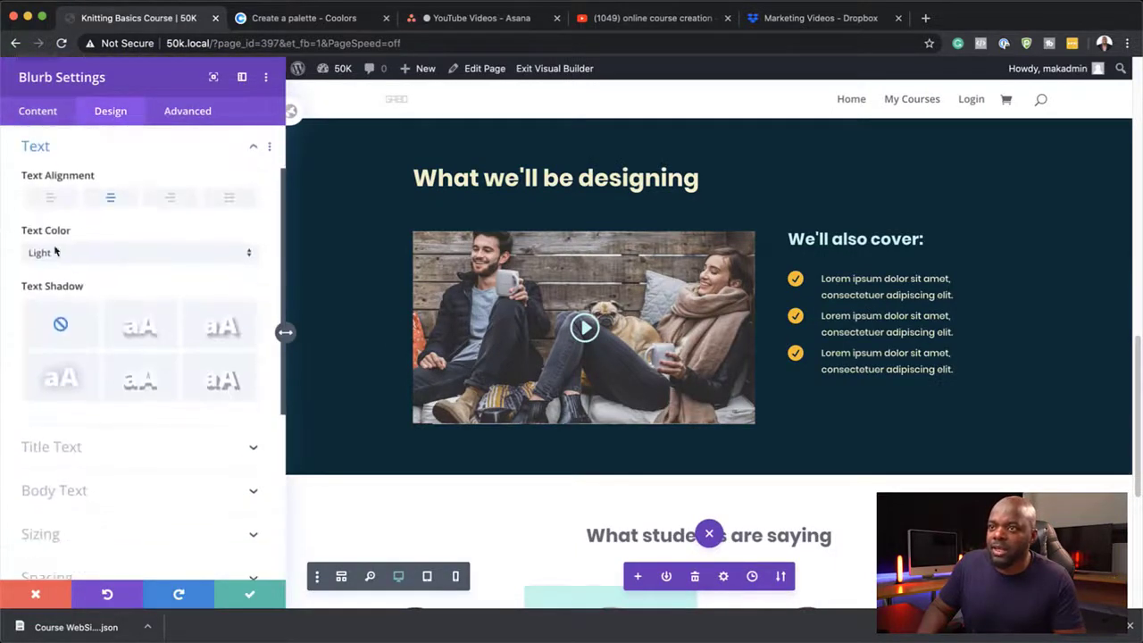
left_click(75, 447)
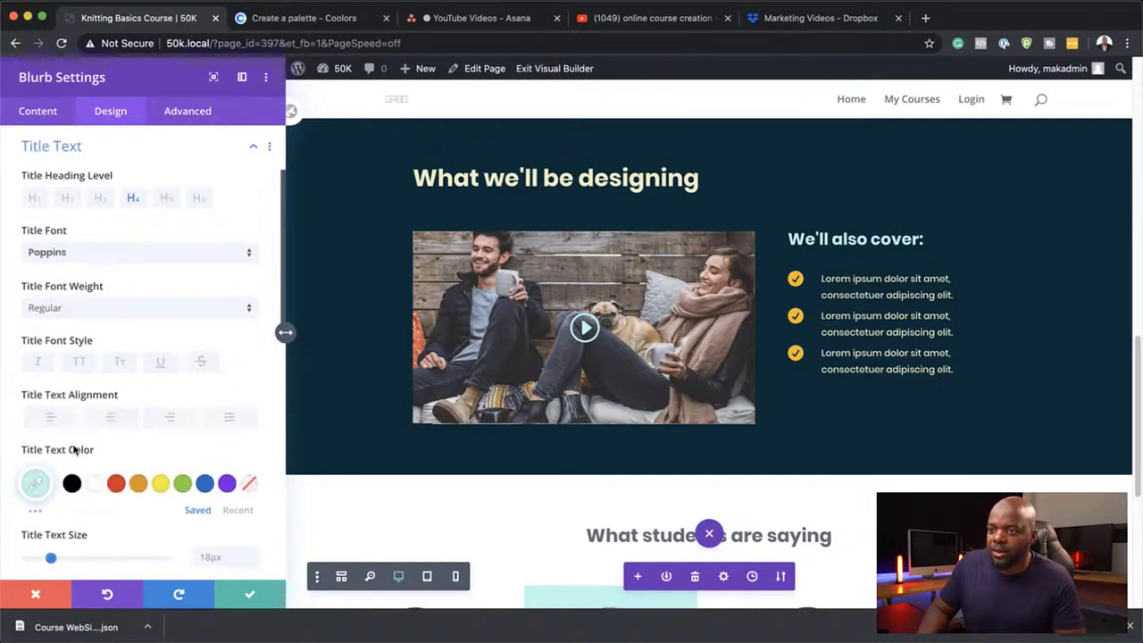
left_click_drag(47, 561, 62, 561)
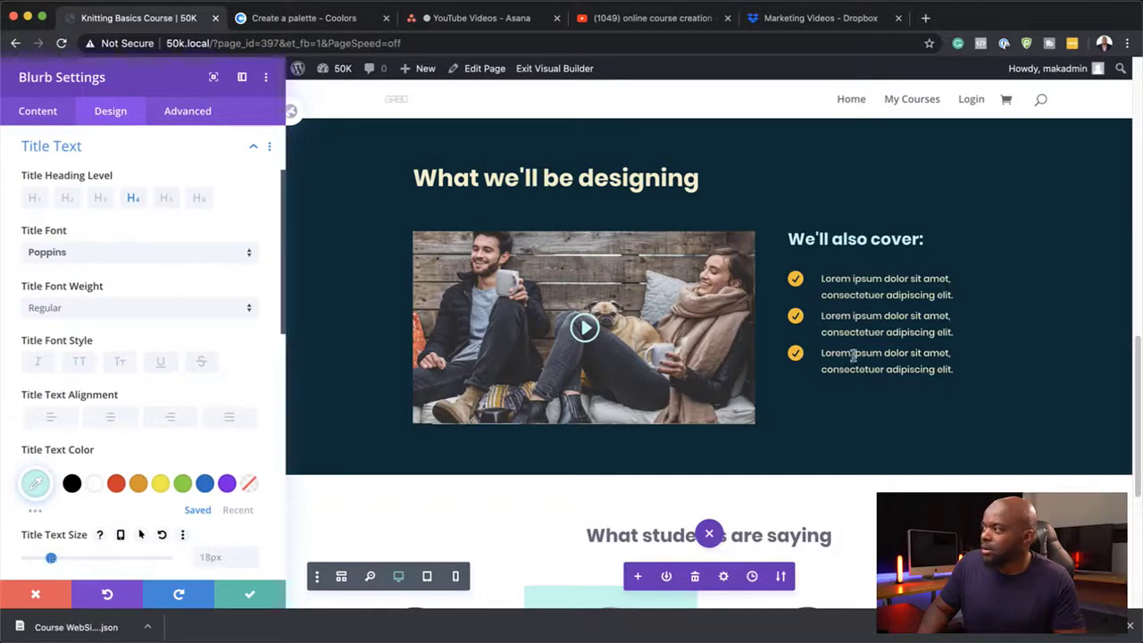
left_click(823, 271)
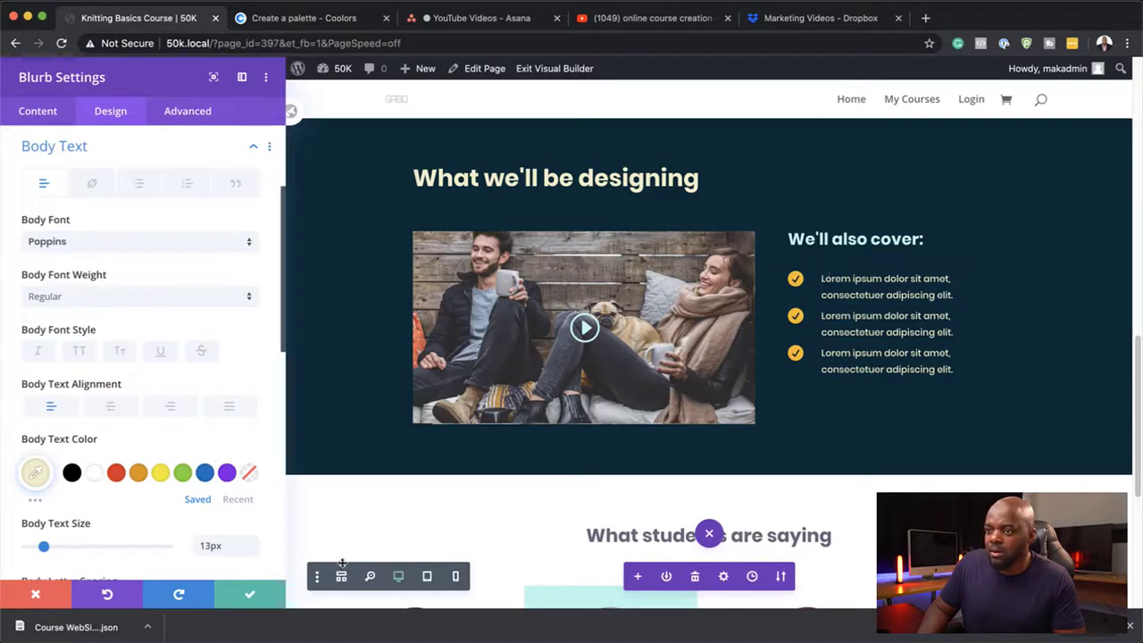
left_click_drag(47, 548, 49, 549)
scroll(209, 535, "down", 5)
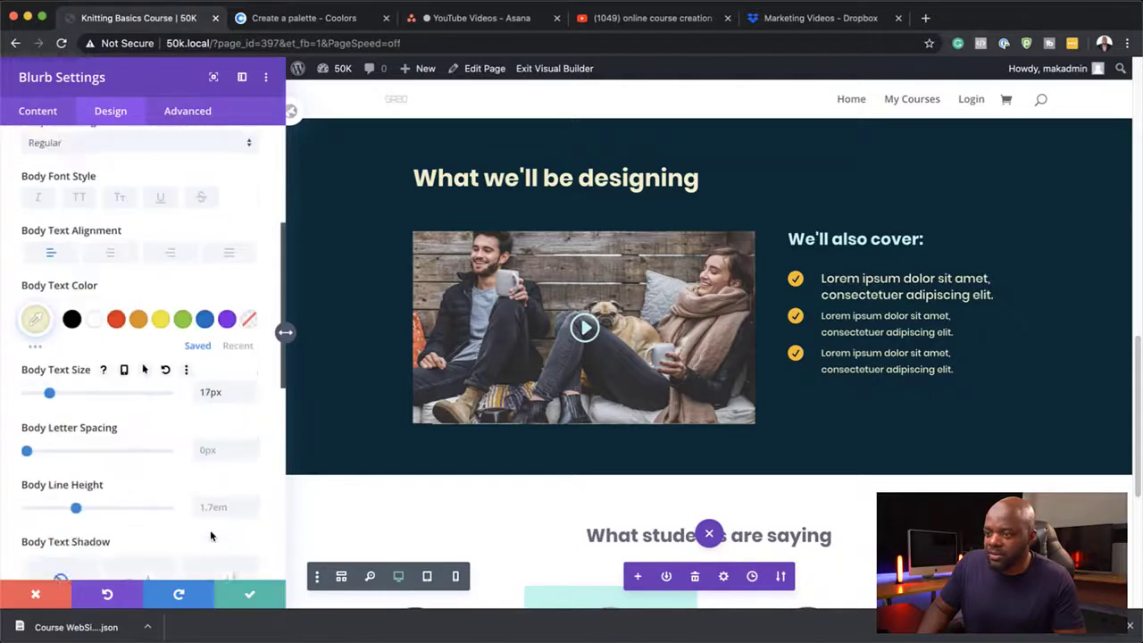
left_click(256, 429)
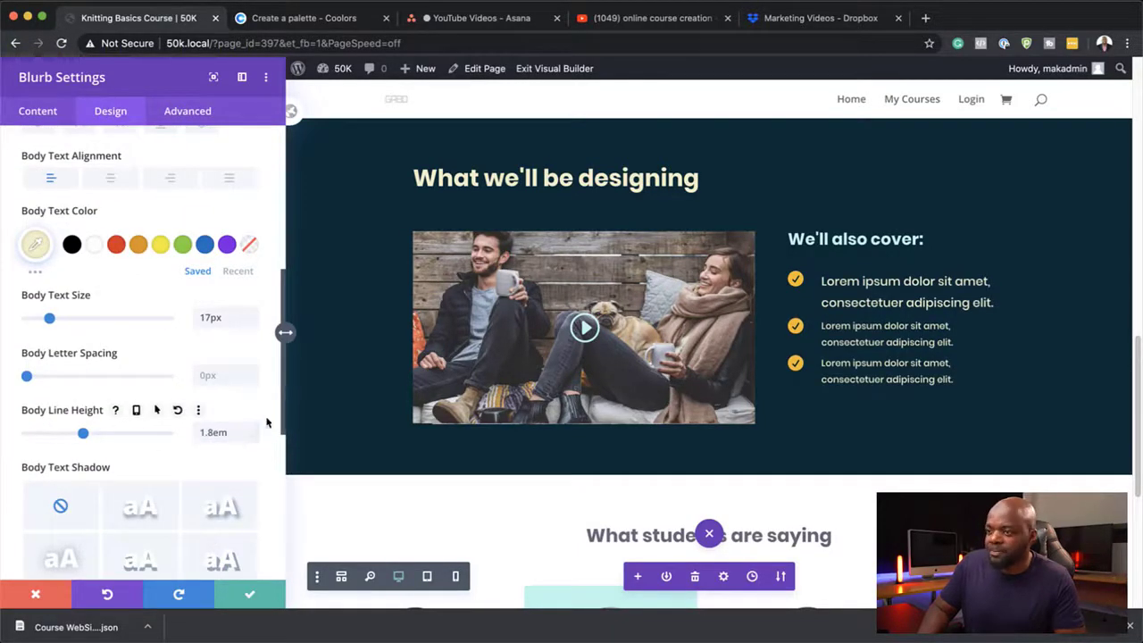
- Enlarge the first list item's check icon to a 31px font size and save the blurb settings
left_click(789, 275)
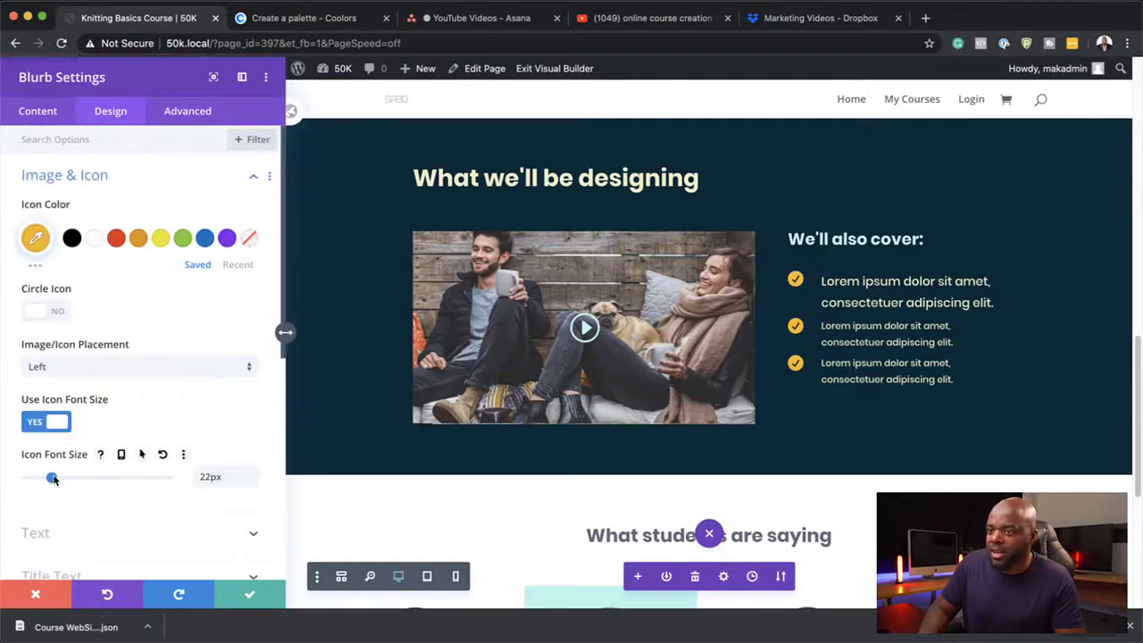
left_click_drag(57, 478, 61, 479)
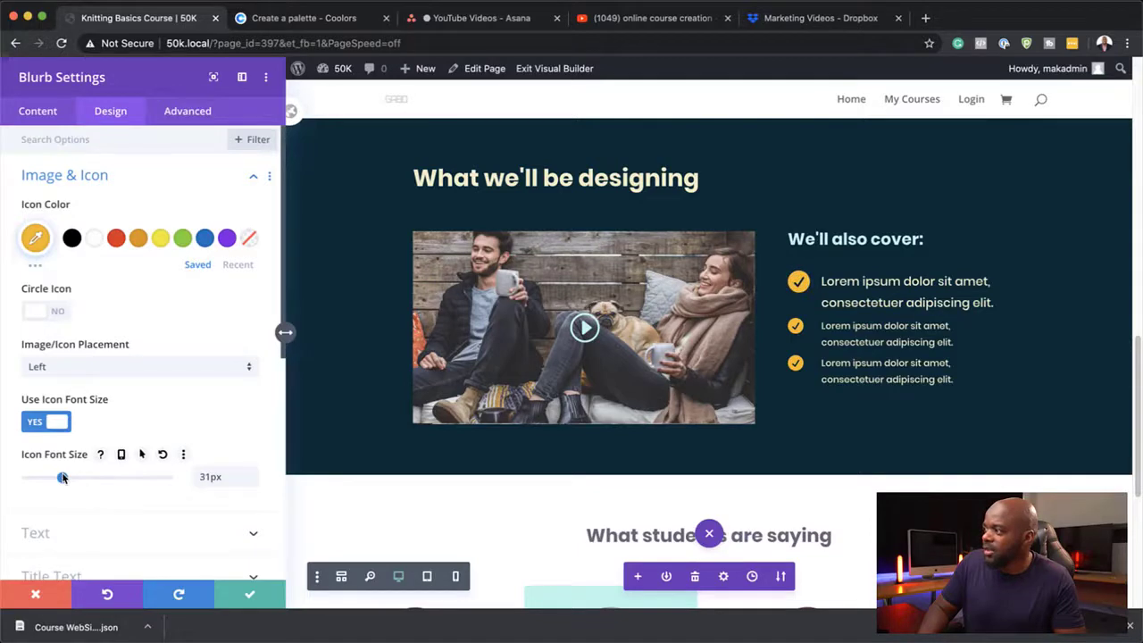
left_click(249, 593)
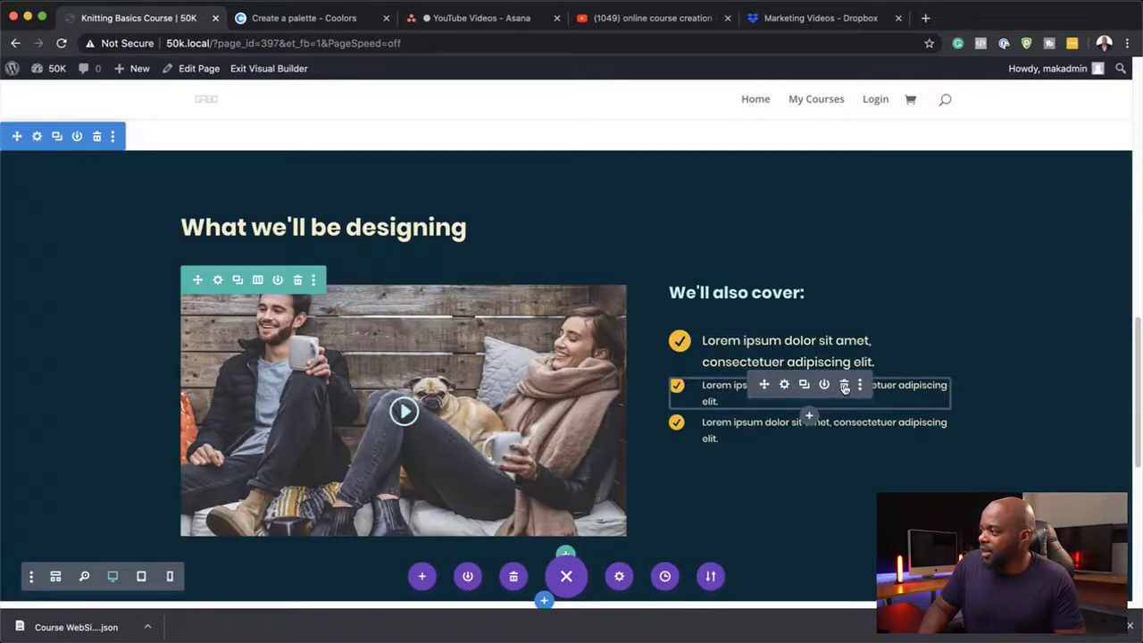
- Replace the two smaller list items with two duplicates of the enlarged one, and widen the spacing between the items
left_click(843, 386)
left_click(844, 386)
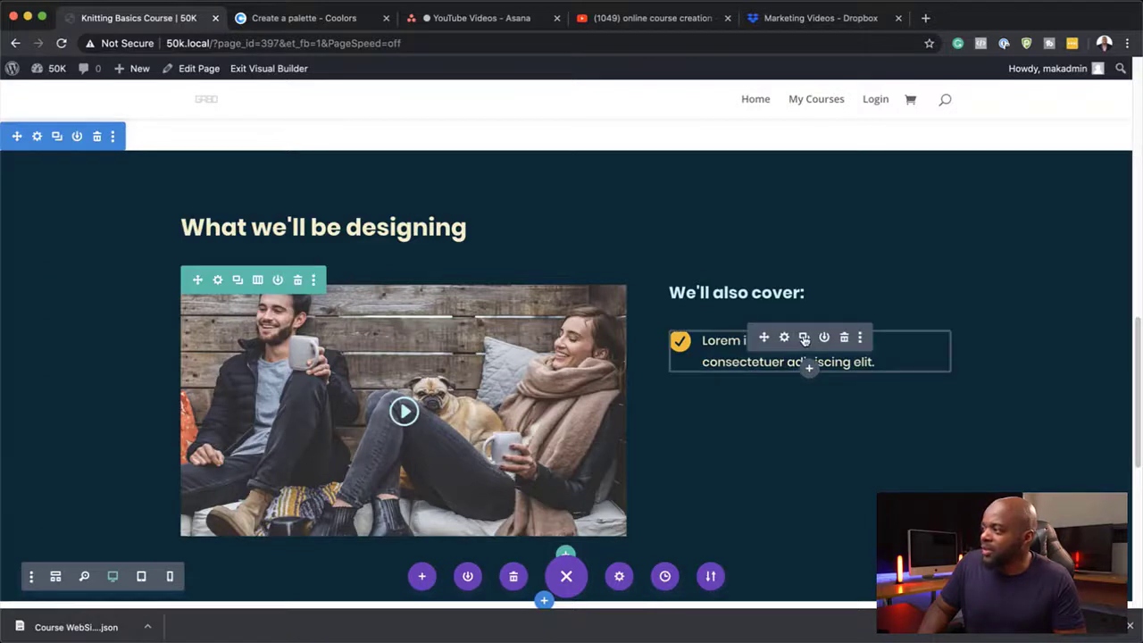
left_click(803, 339)
left_click(804, 339)
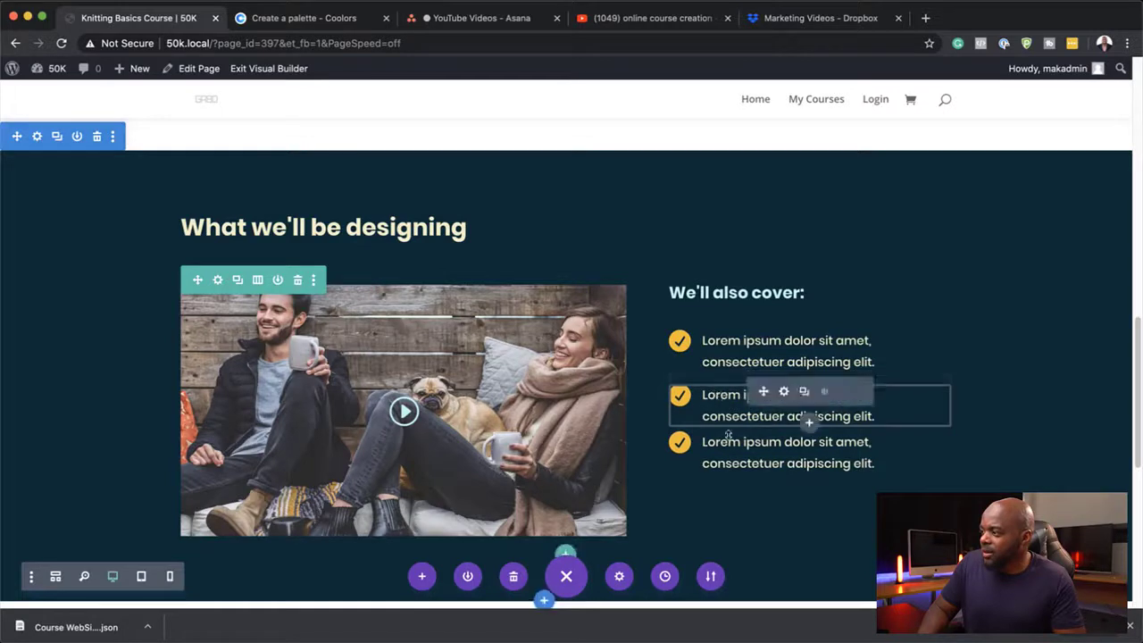
left_click_drag(726, 437, 725, 446)
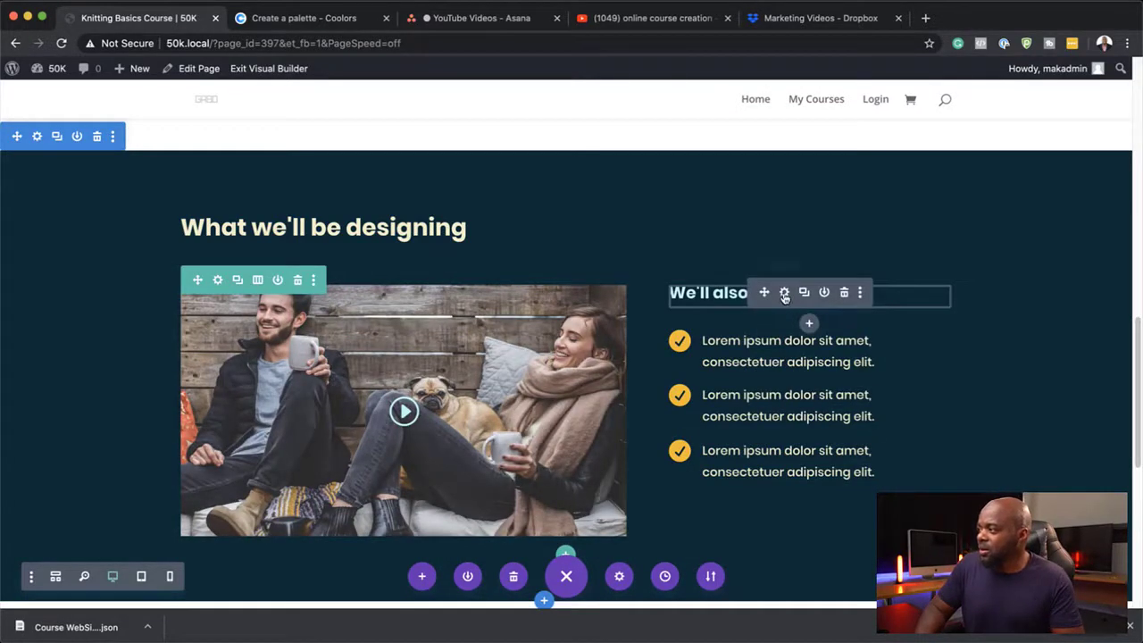
- Recolor the "We'll also cover:" heading with the recently used orange-yellow and save the text settings
left_click(784, 294)
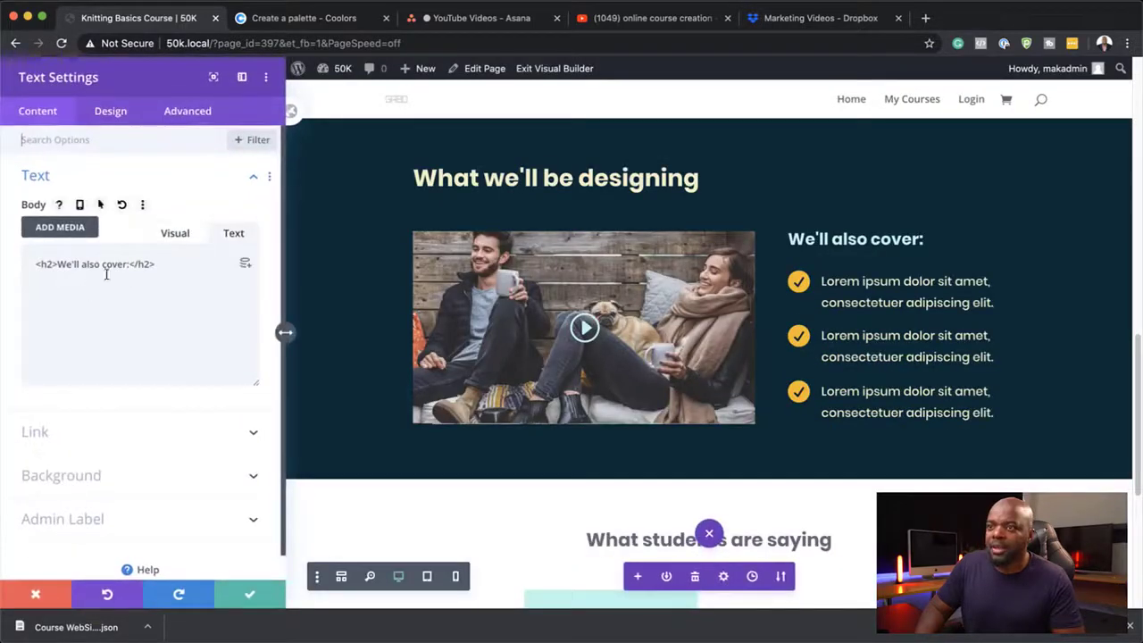
left_click(121, 116)
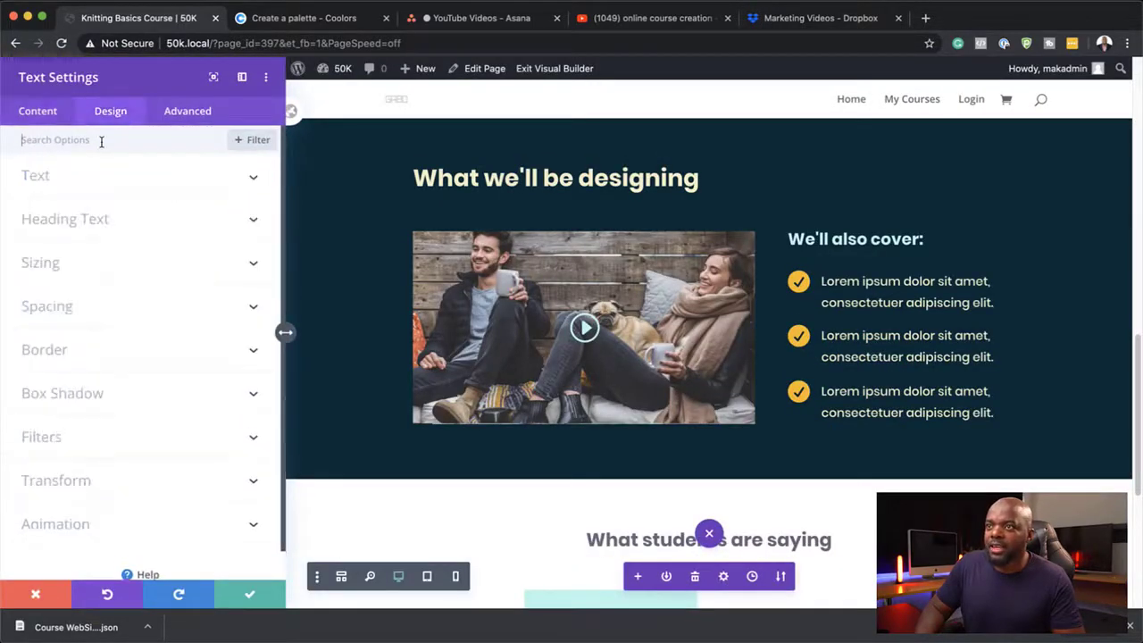
left_click(53, 223)
left_click(79, 183)
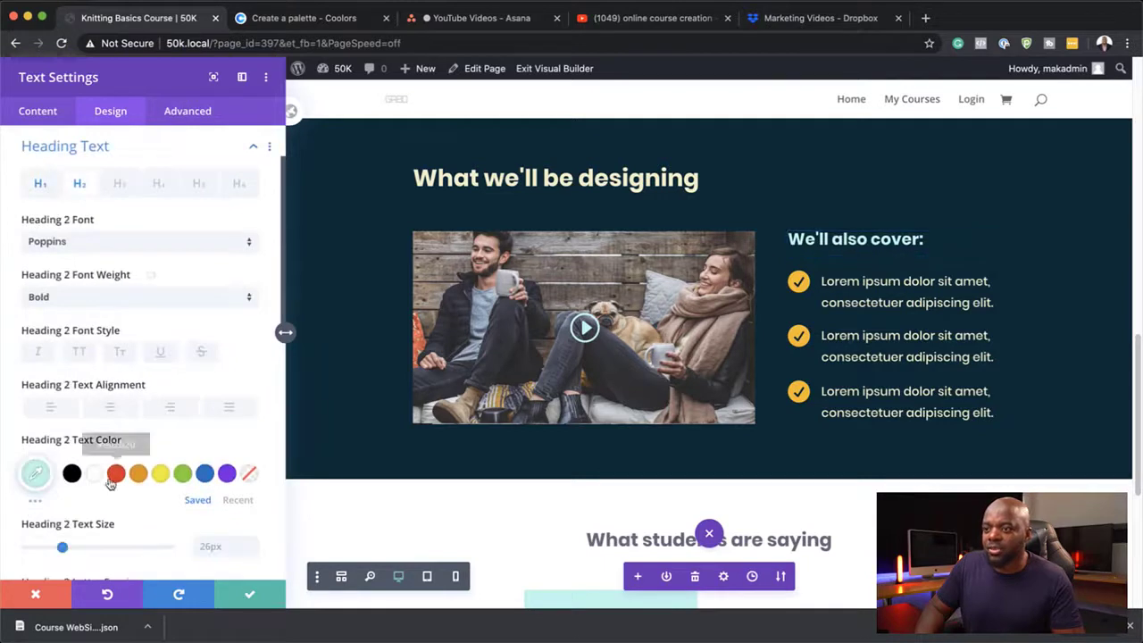
left_click(238, 500)
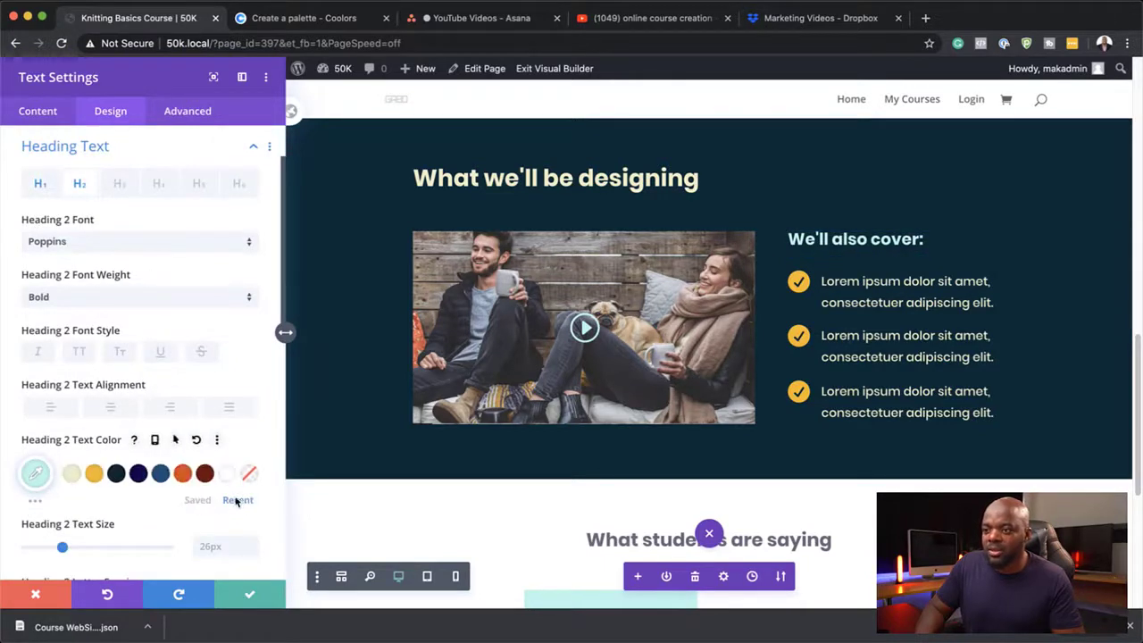
left_click(94, 474)
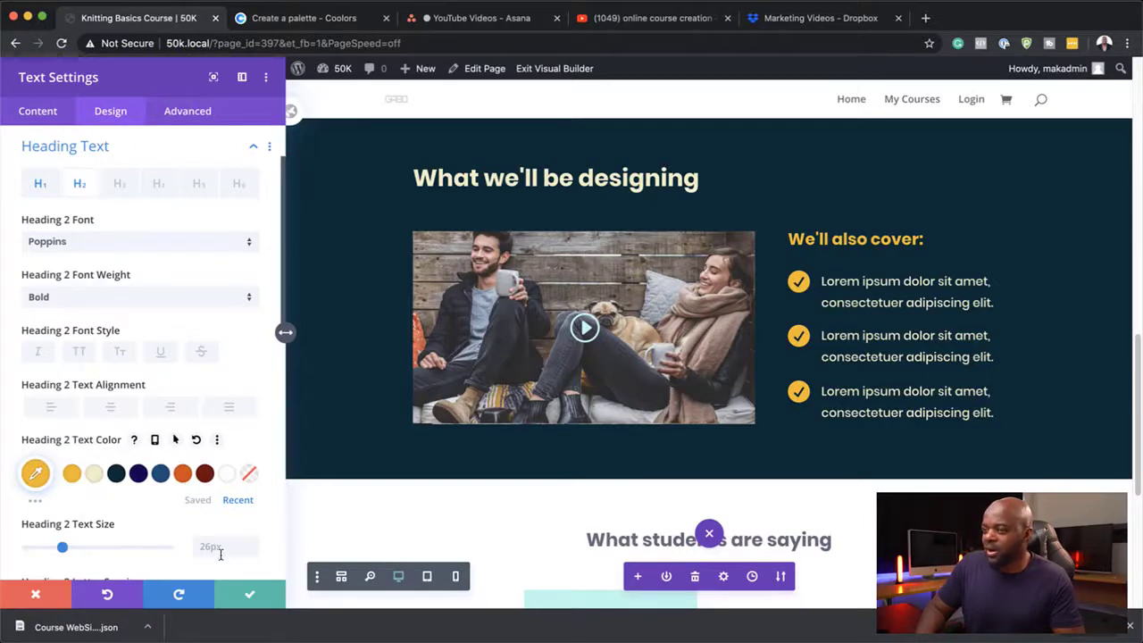
left_click(249, 594)
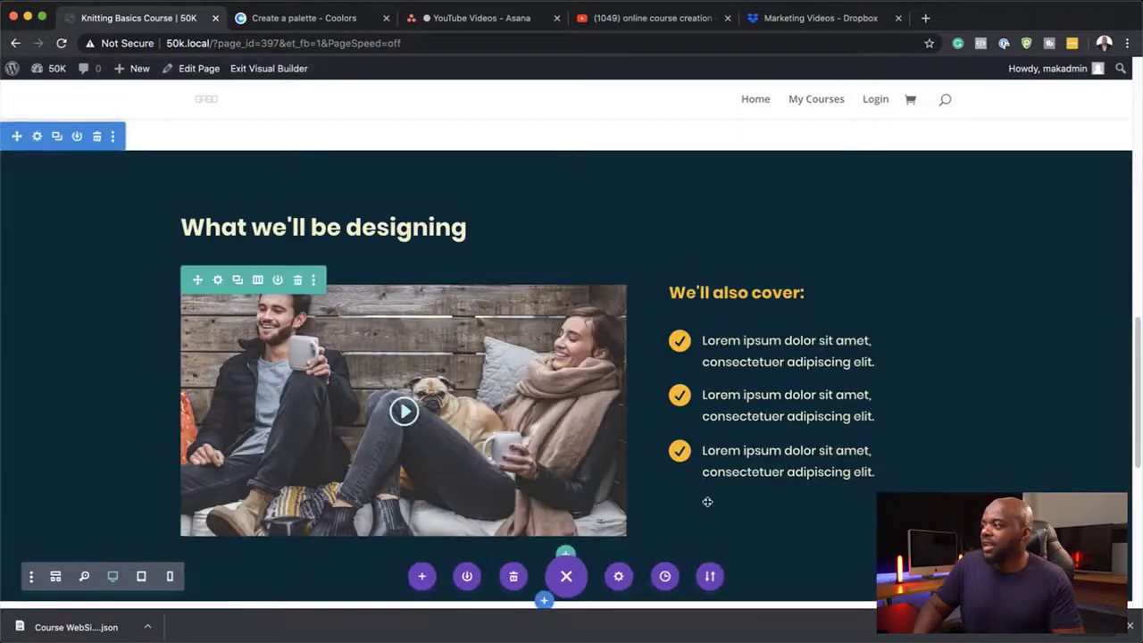
- Round all corners of the second testimonial card under "What students are saying" to 6px
scroll(726, 486, "down", 8)
scroll(726, 486, "down", 3)
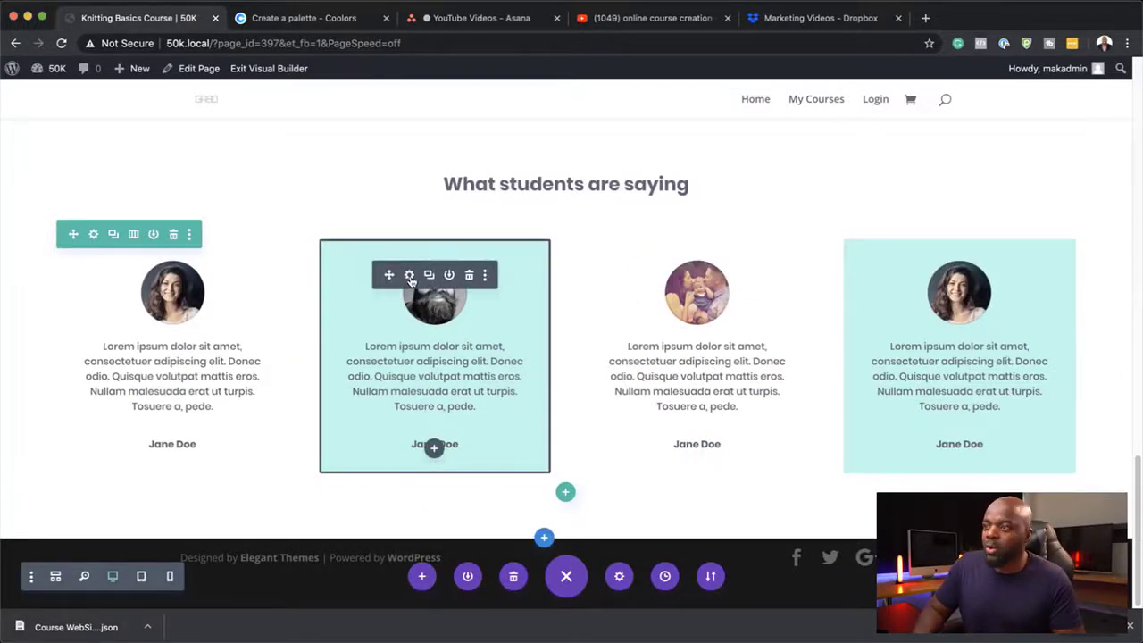
left_click(410, 276)
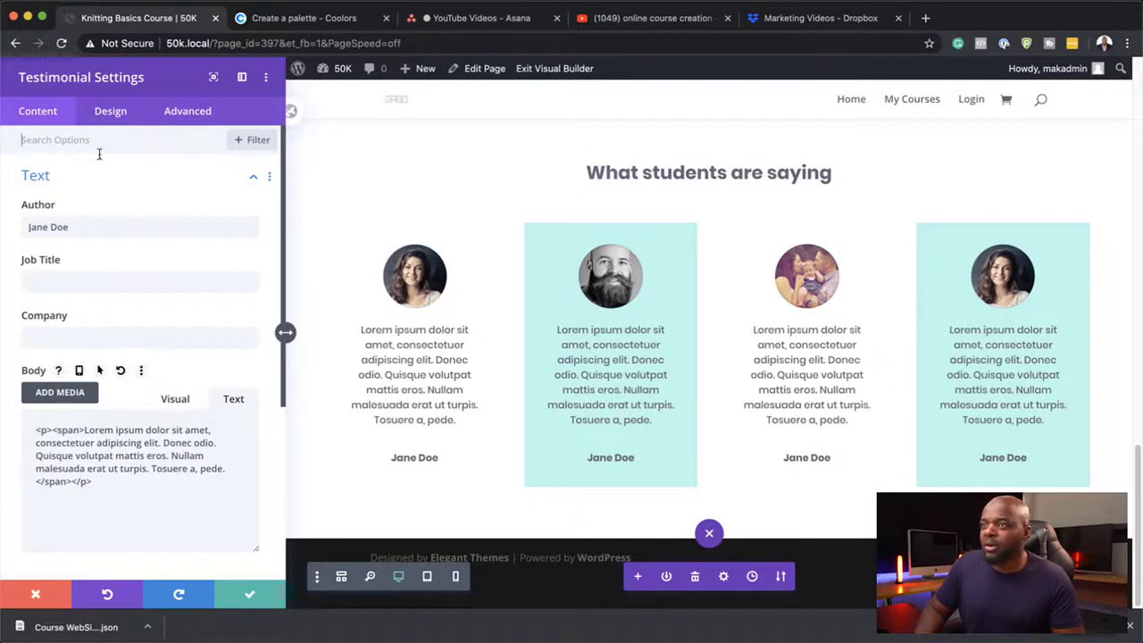
left_click(112, 117)
scroll(148, 459, "down", 1)
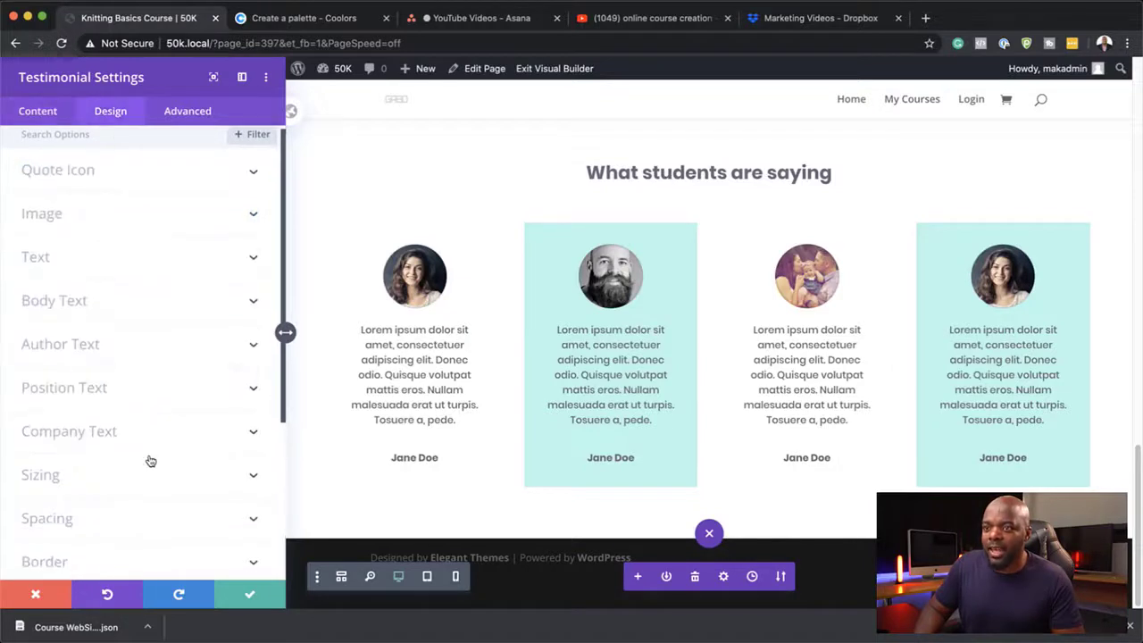
scroll(63, 428, "down", 1)
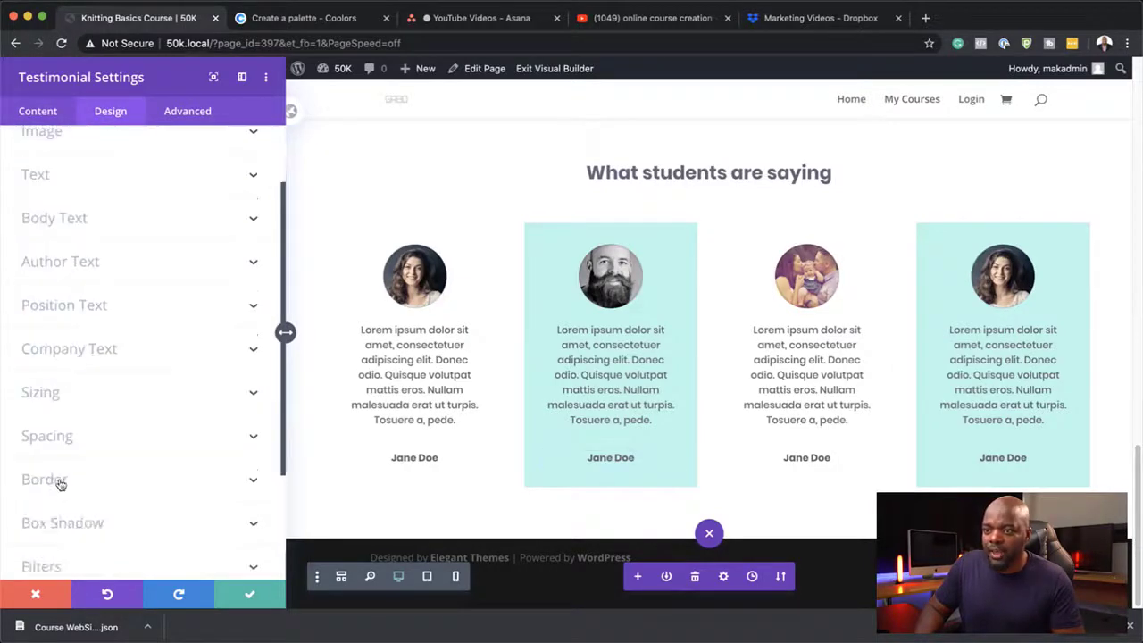
left_click(57, 479)
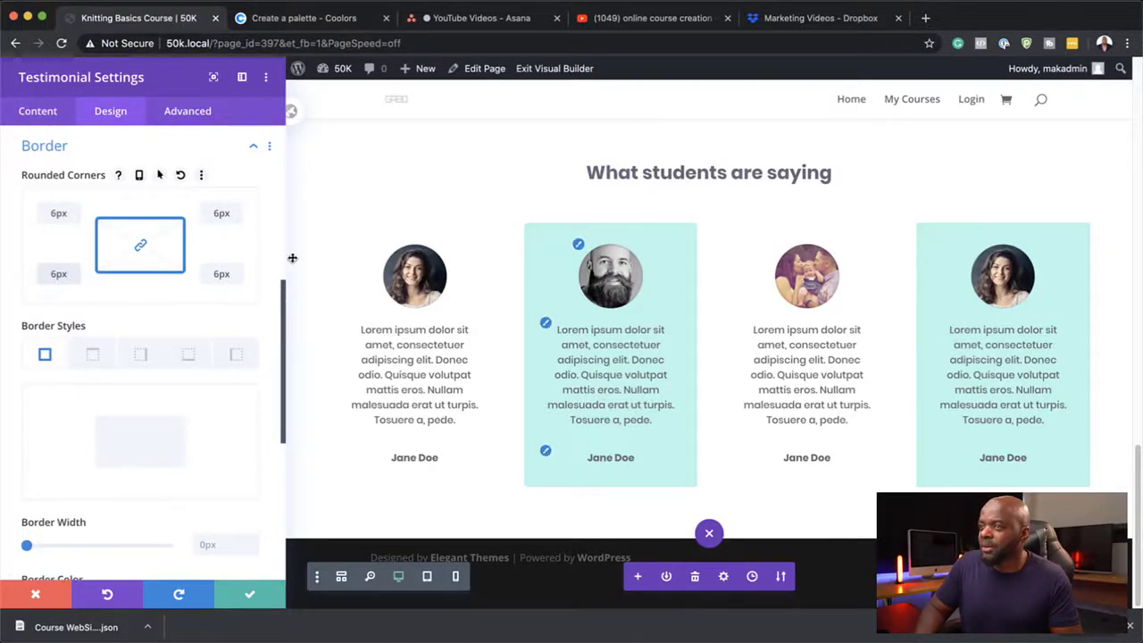
scroll(140, 267, "up", 5)
- Set the second testimonial's background to the orange-yellow F2BB05 copied from the Coolors palette
left_click(53, 116)
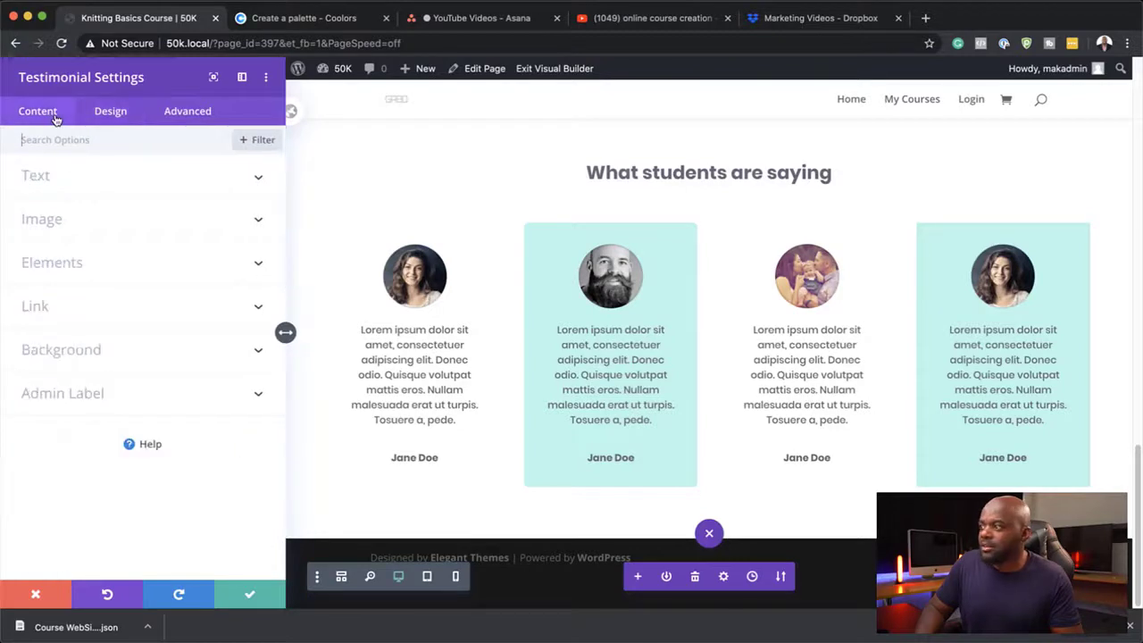
left_click(69, 349)
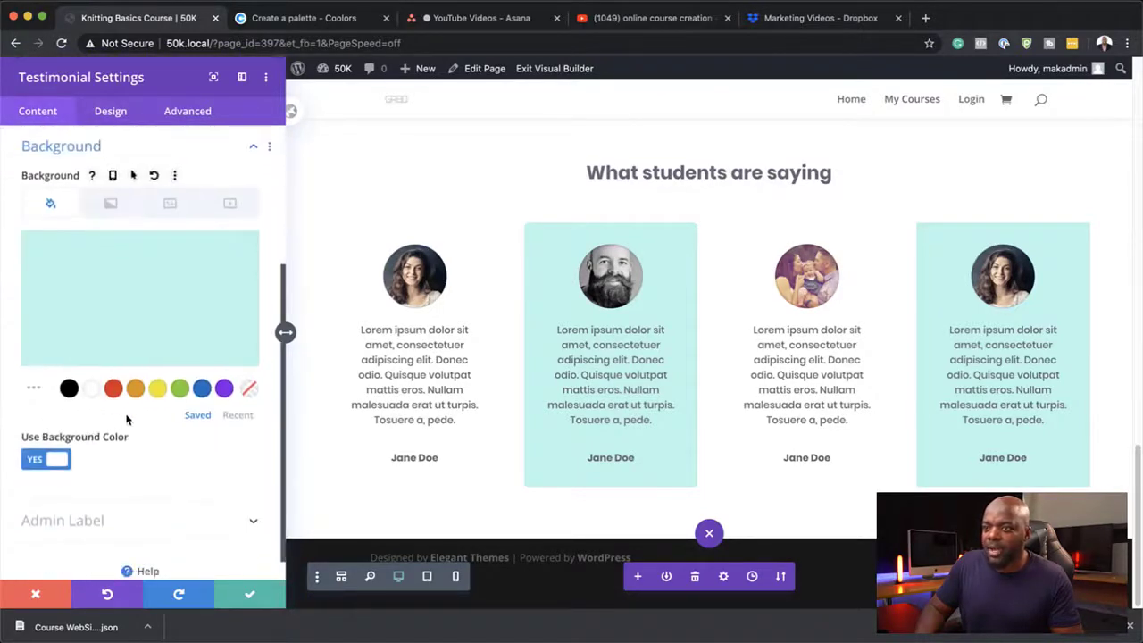
left_click(345, 19)
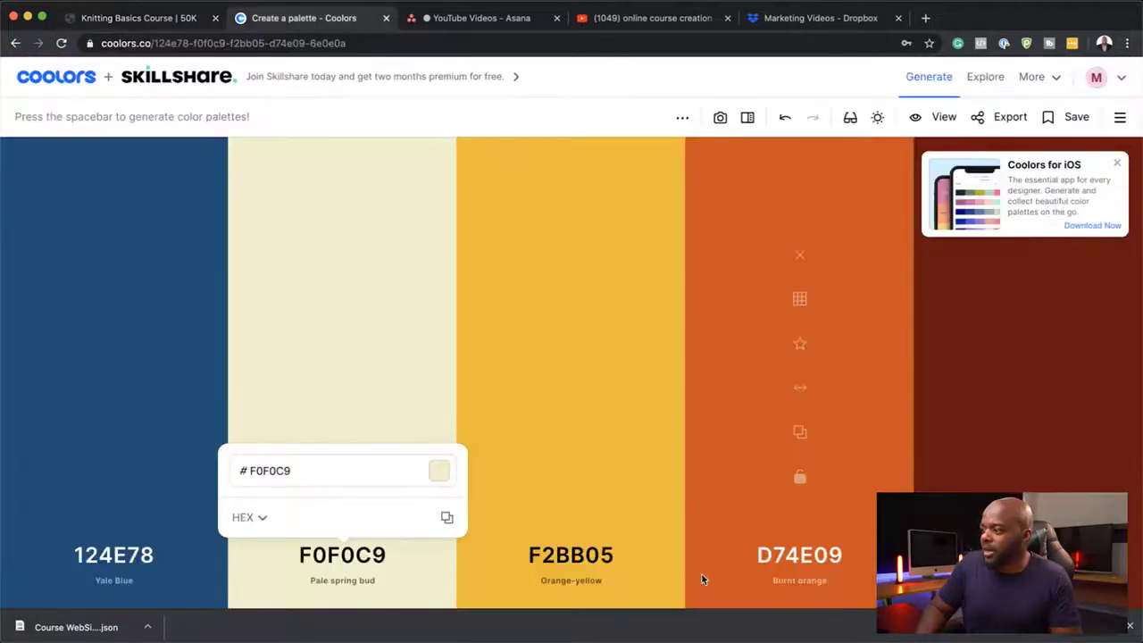
left_click(581, 556)
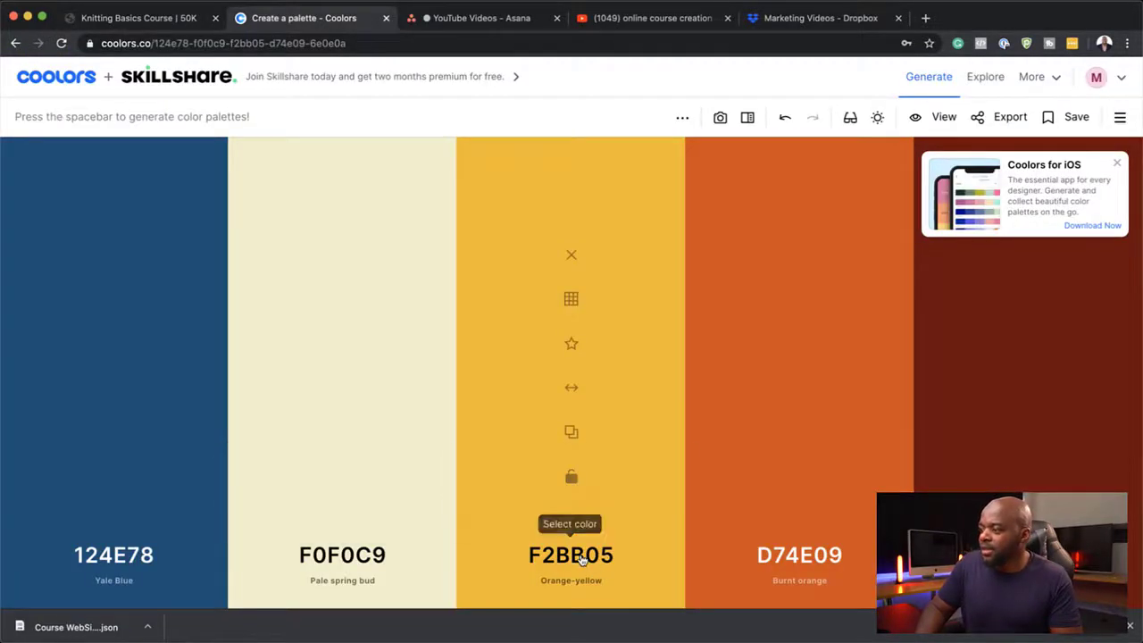
left_click(676, 520)
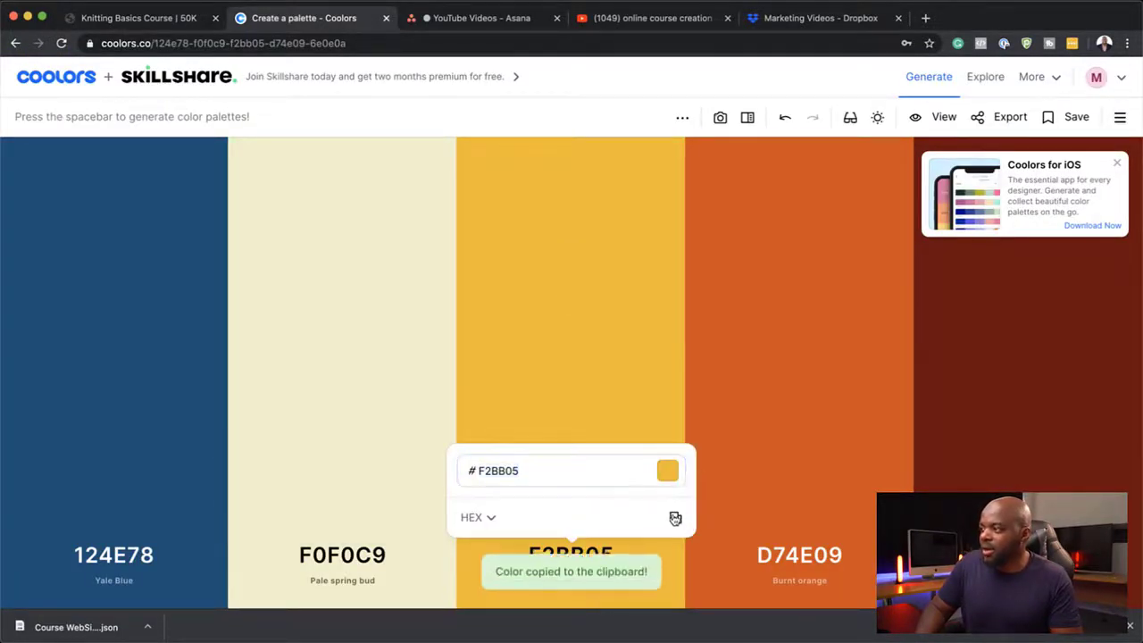
left_click(170, 18)
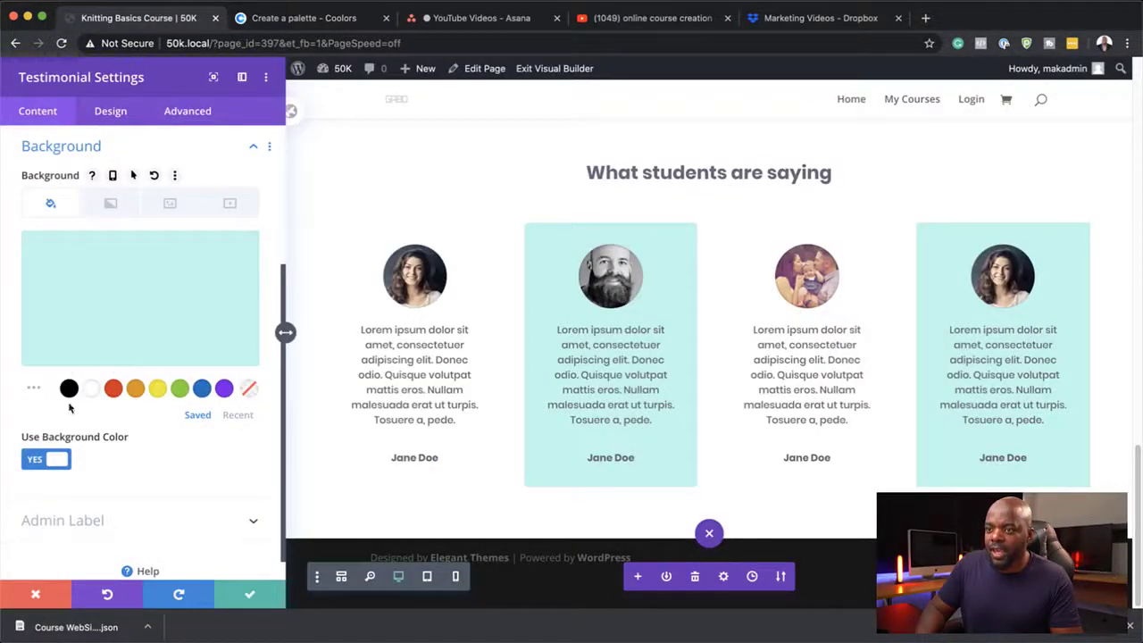
left_click(110, 271)
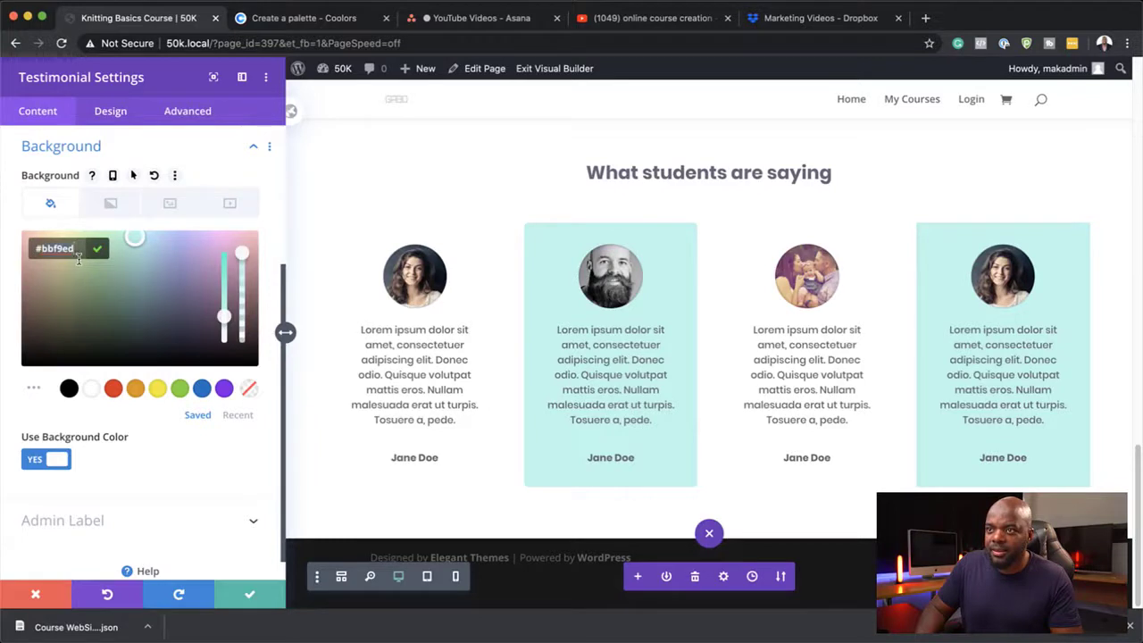
key("super+v")
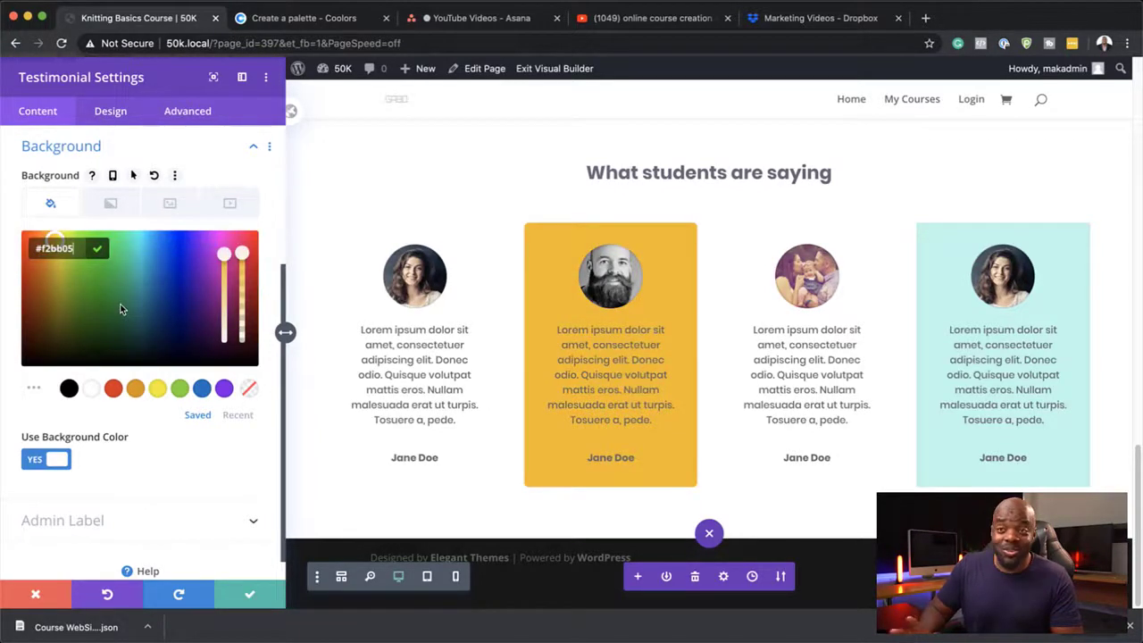
- Set the second testimonial's body text color to the dark red 6E0E0A copied from the Coolors palette, and save the module
left_click(546, 325)
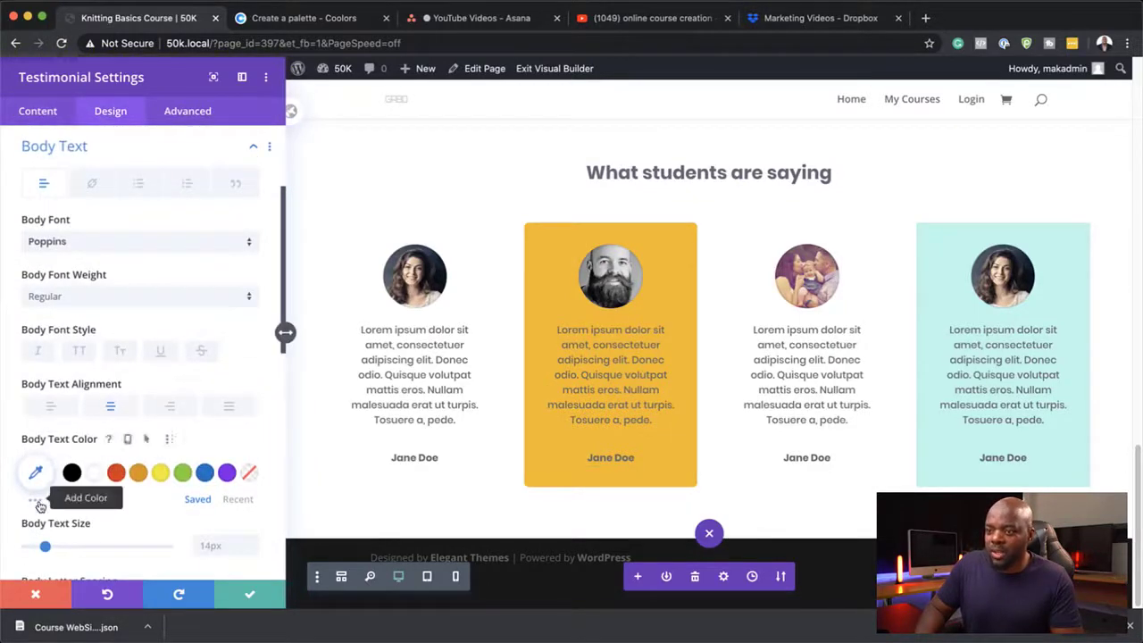
left_click(95, 478)
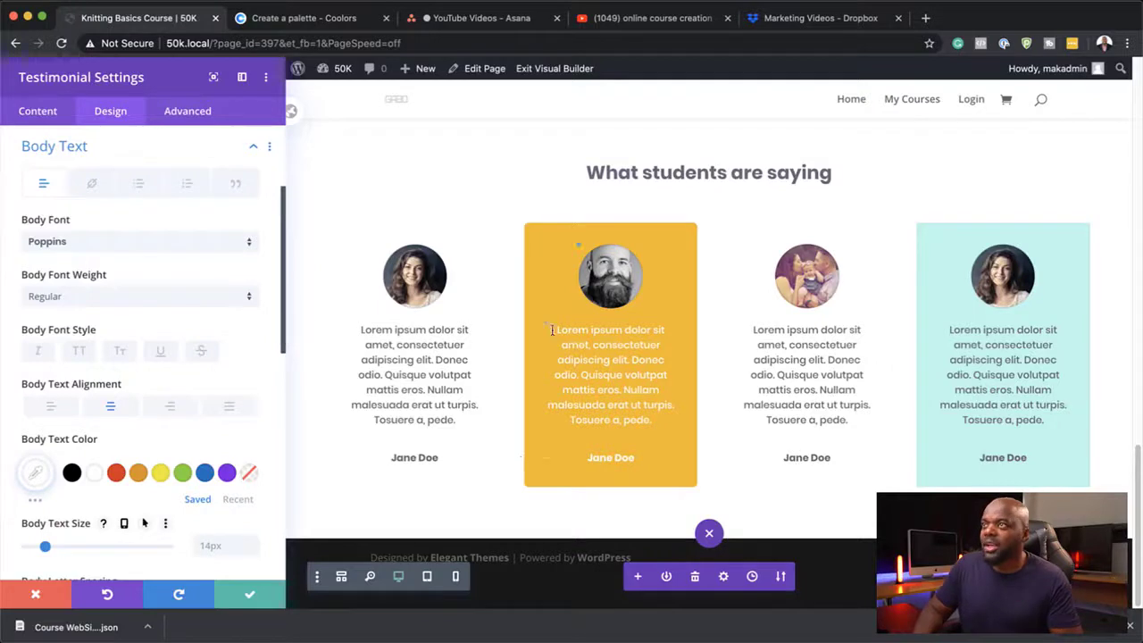
left_click(332, 19)
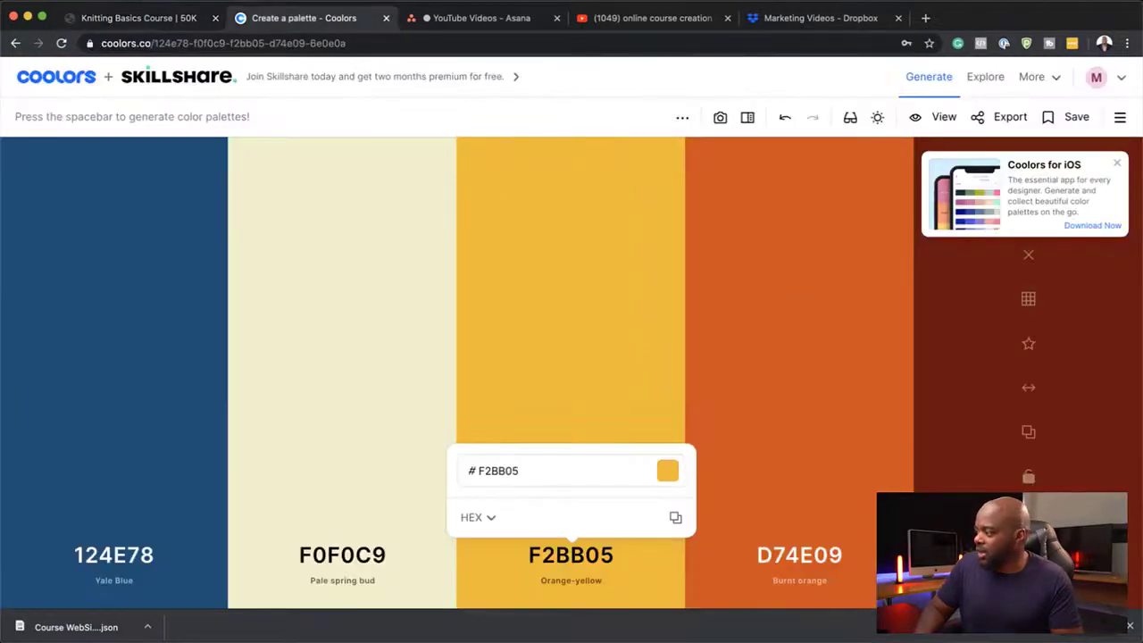
left_click(1028, 554)
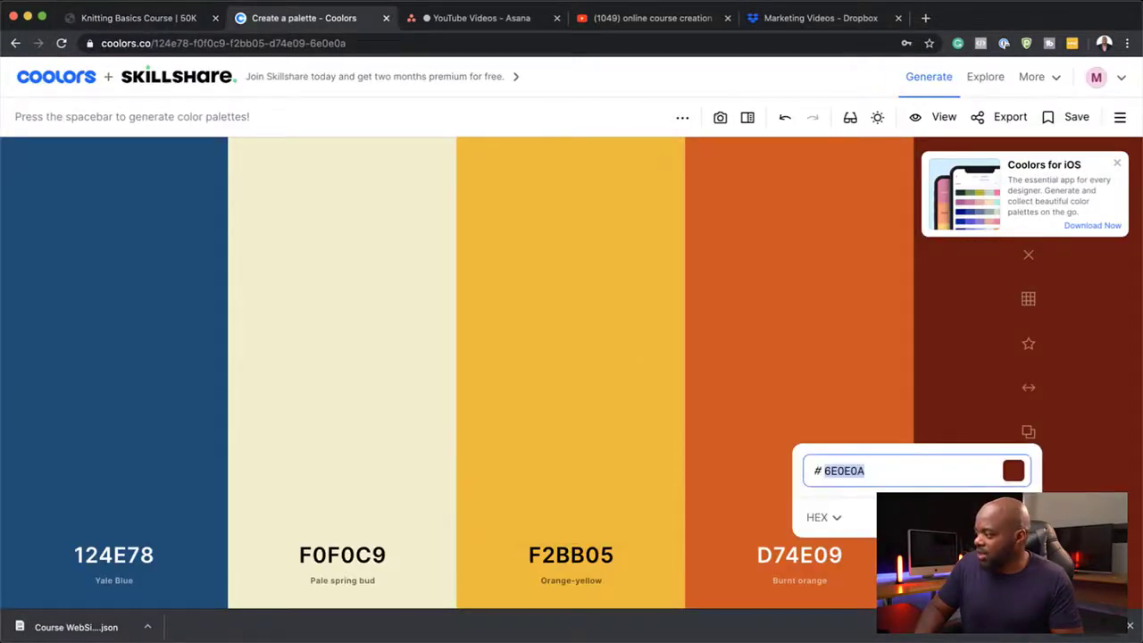
left_click(1015, 517)
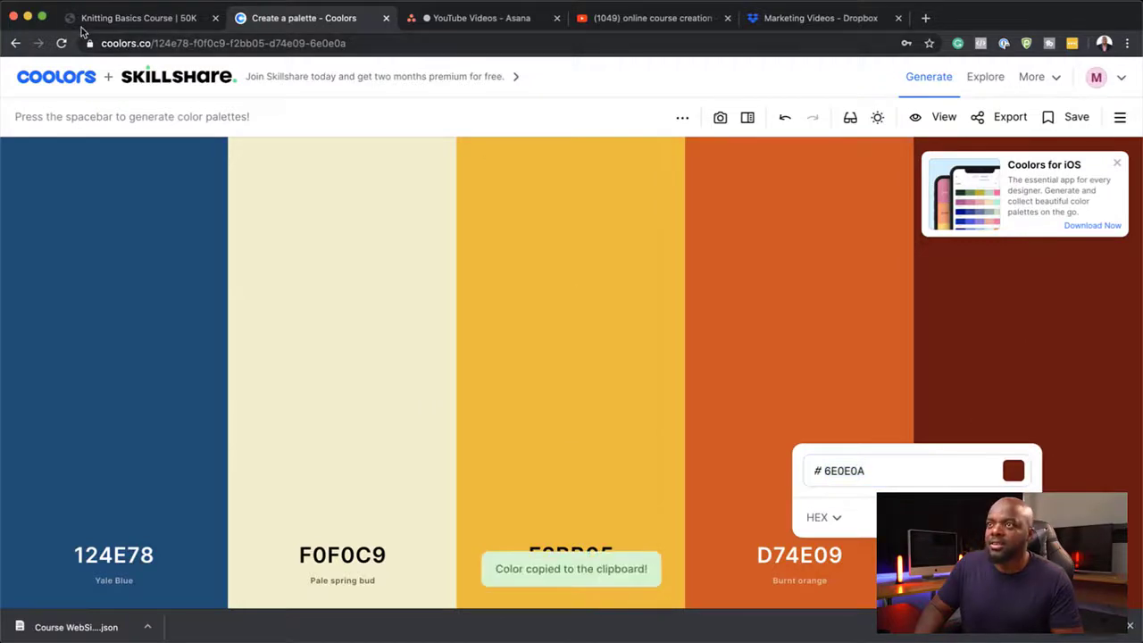
left_click(87, 18)
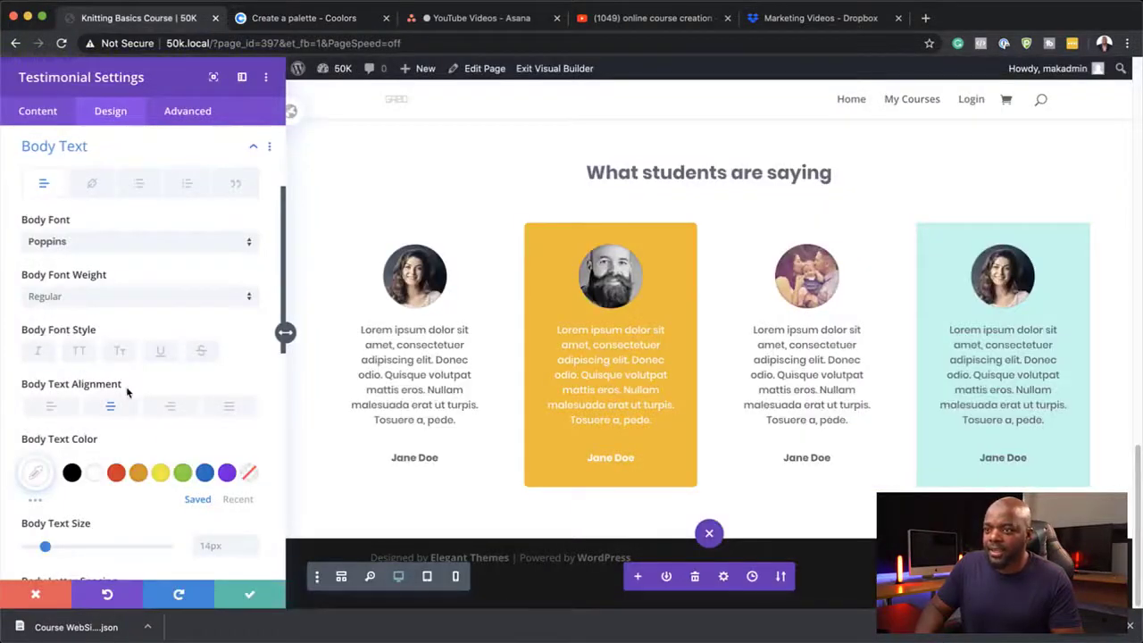
left_click(35, 475)
double_click(62, 480)
key("super+v")
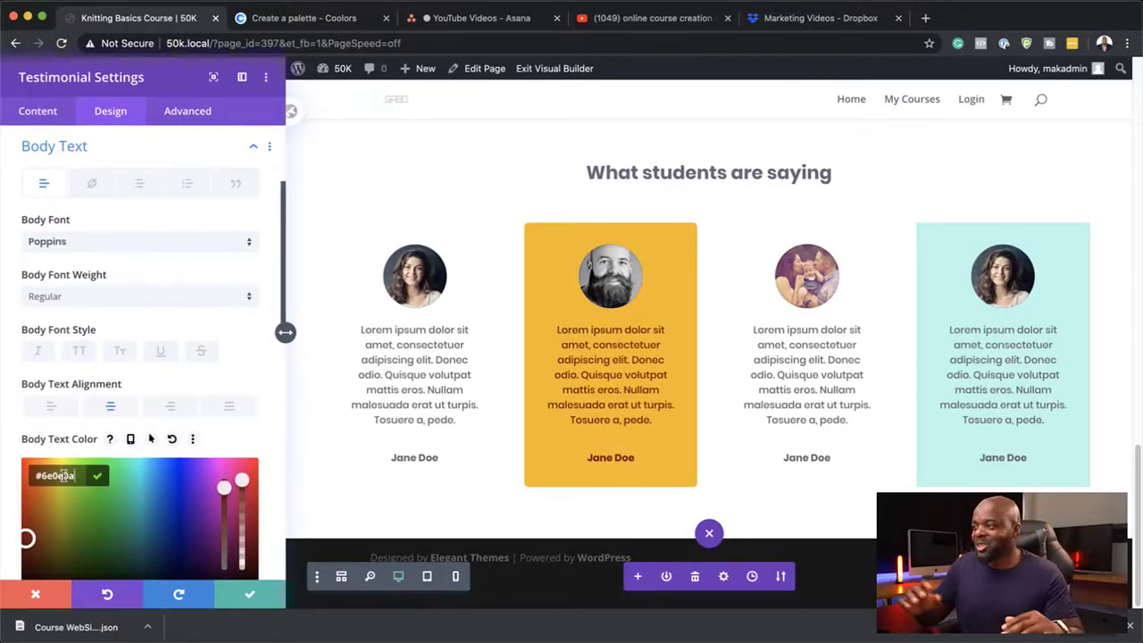
left_click(252, 597)
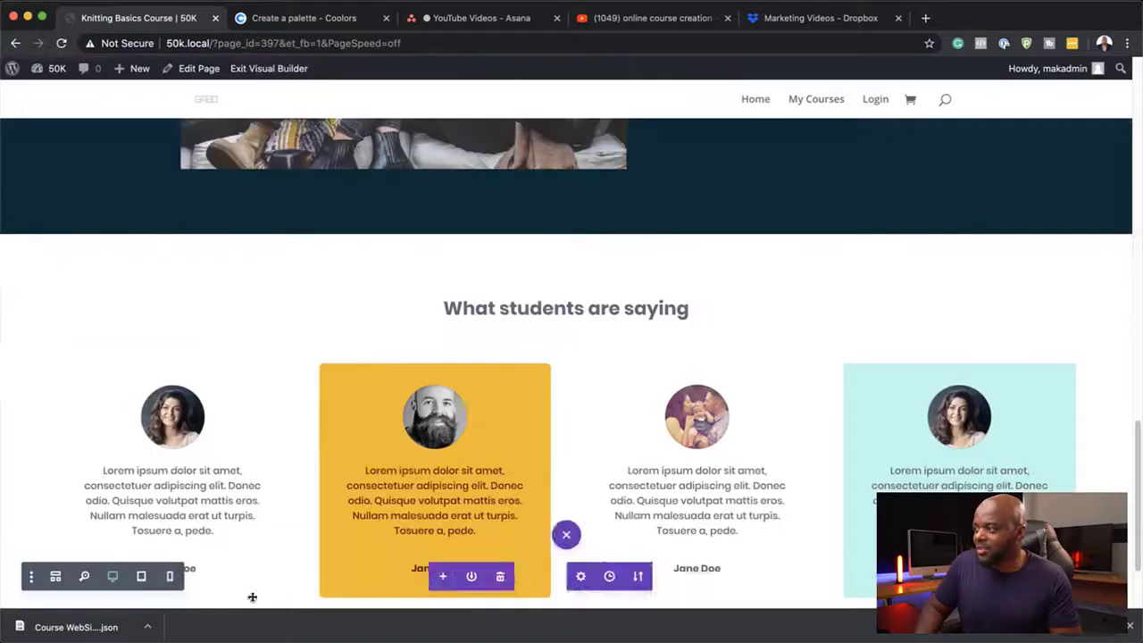
- Copy the second testimonial's module styles and paste them onto the fourth testimonial
scroll(636, 449, "down", 3)
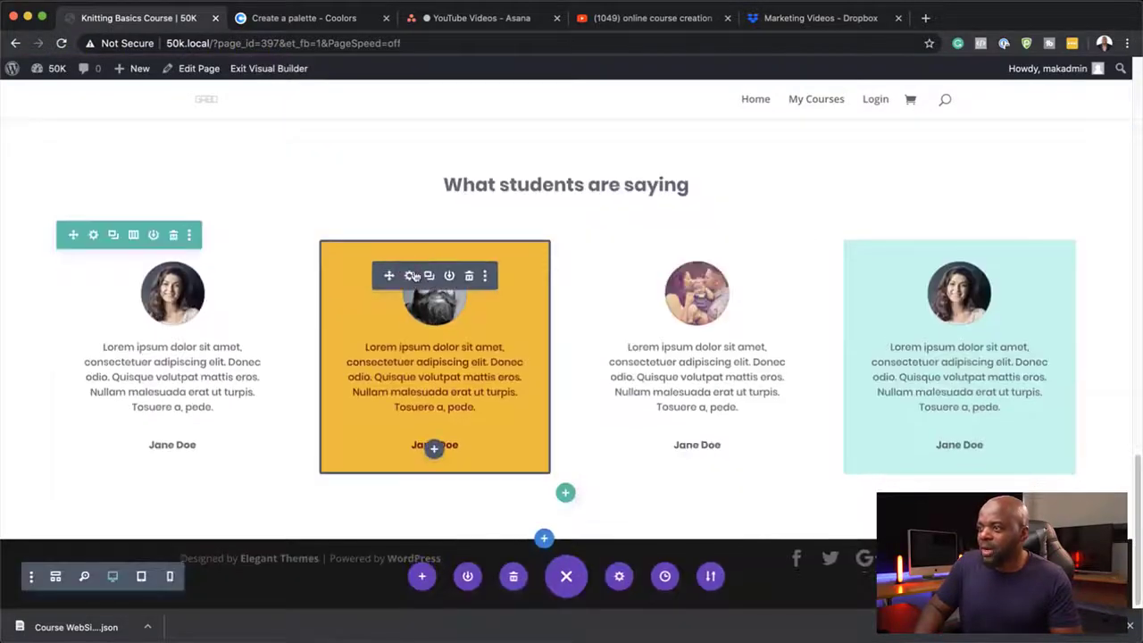
right_click(420, 287)
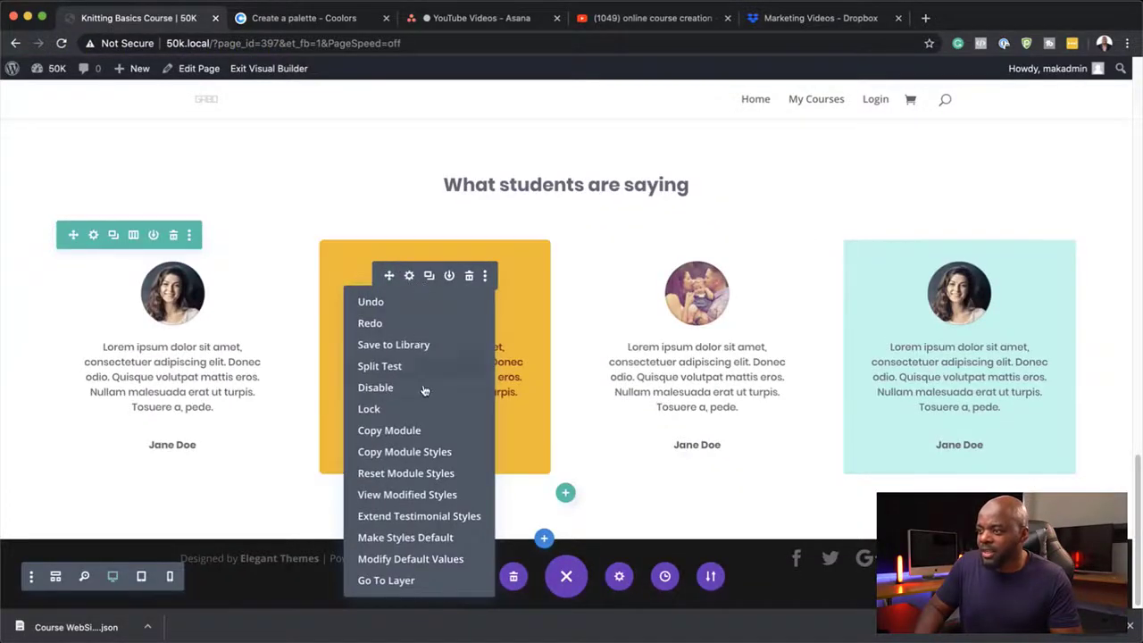
left_click(424, 458)
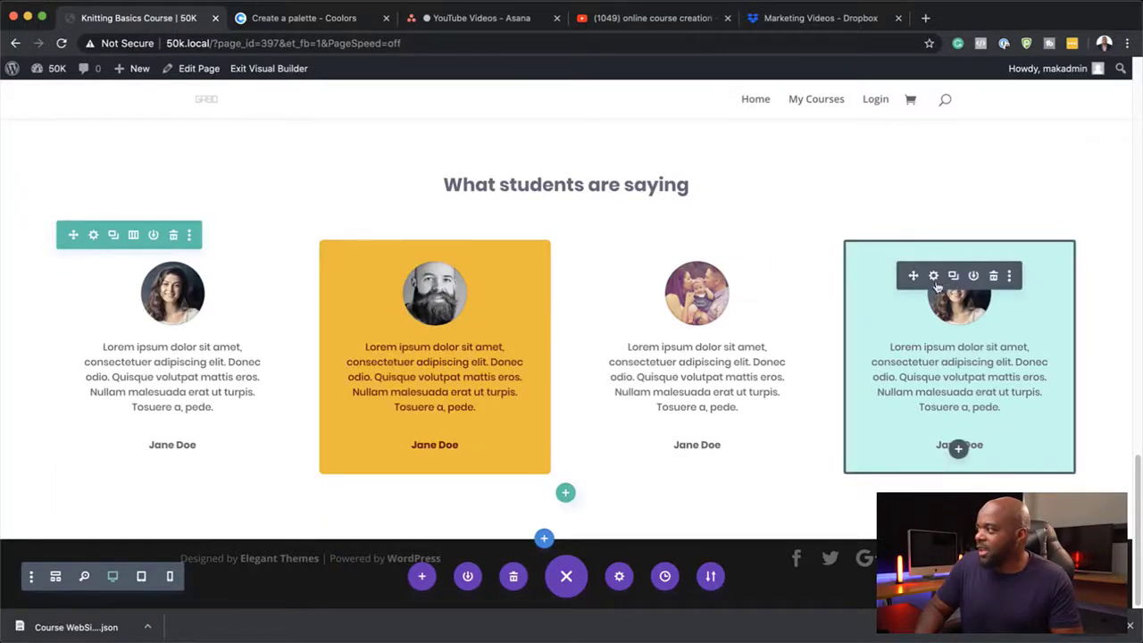
right_click(924, 287)
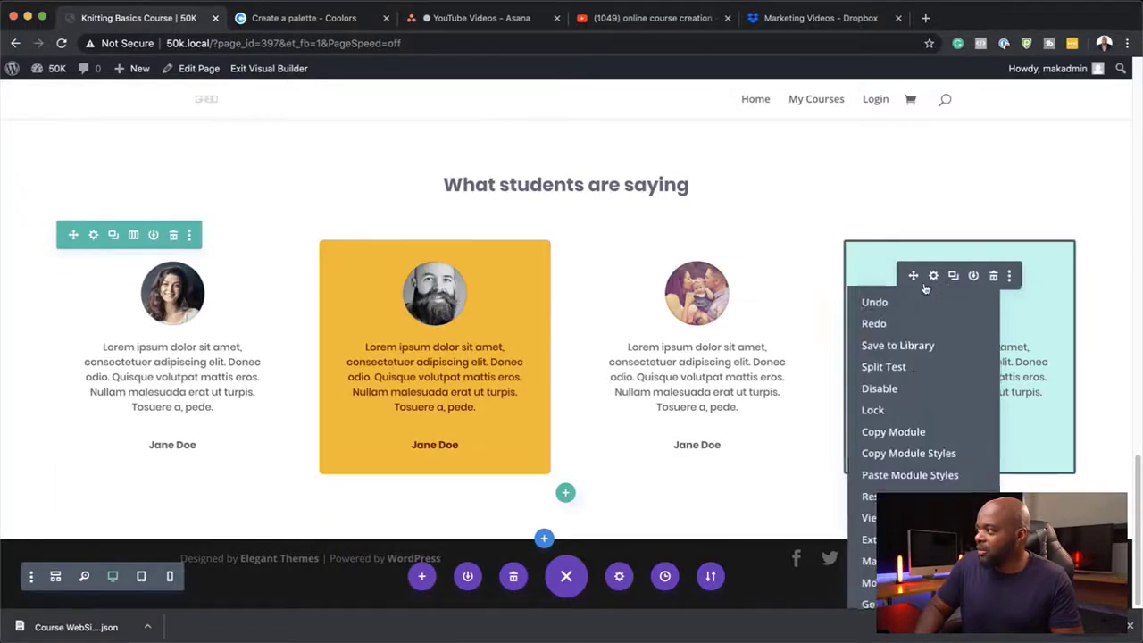
left_click(917, 477)
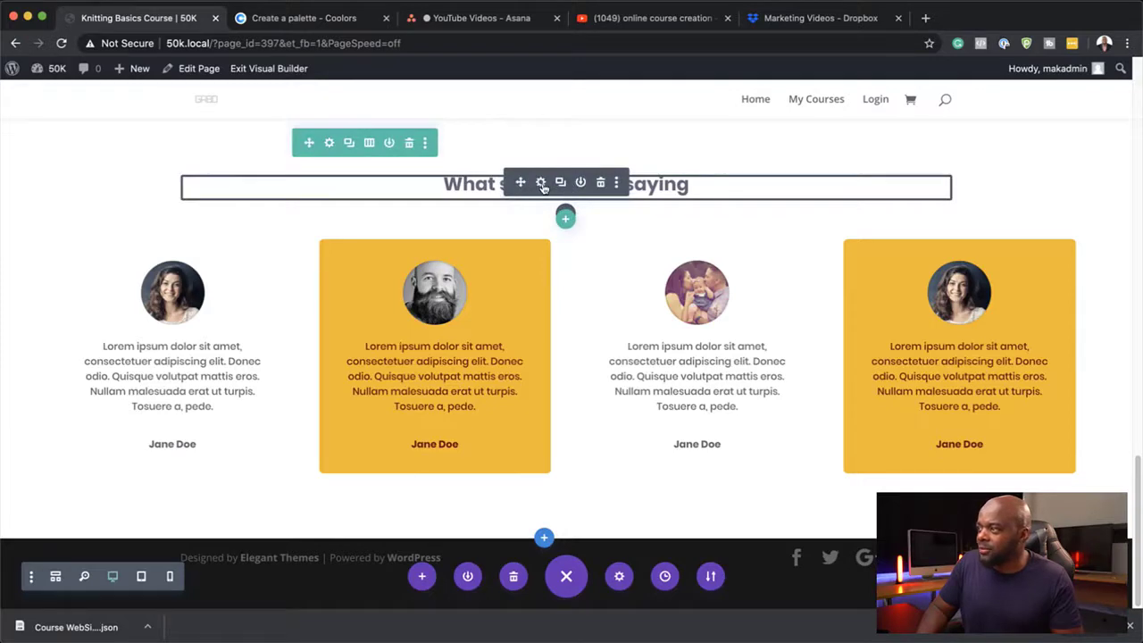
- Set the "What students are saying" heading's text color to the recently used dark red #6e0e0a and save the module
left_click(541, 183)
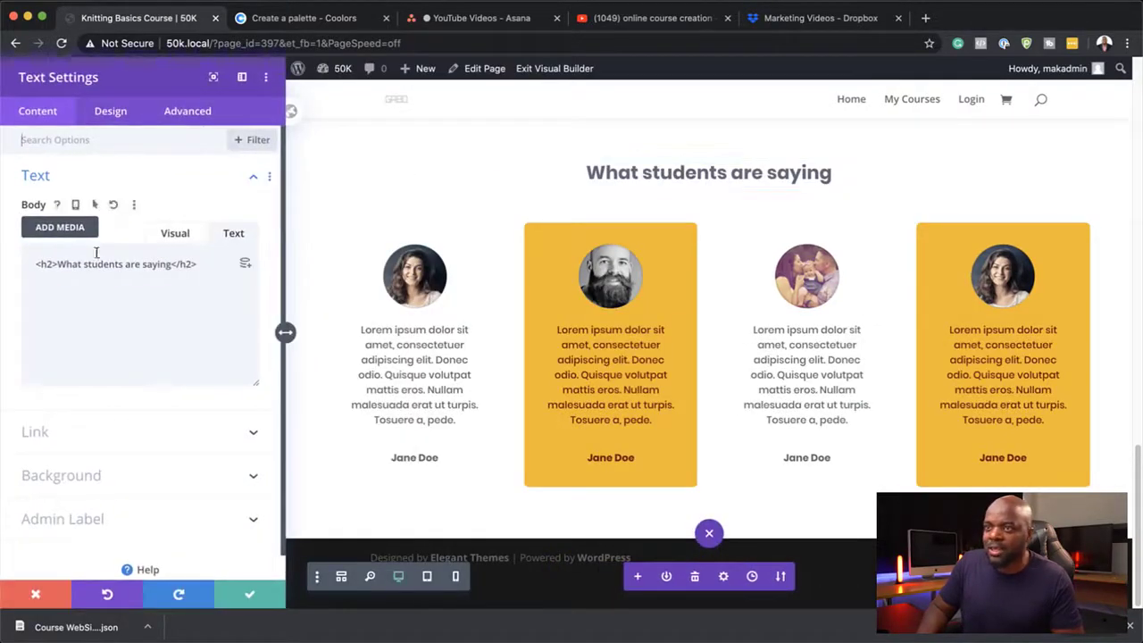
left_click(106, 115)
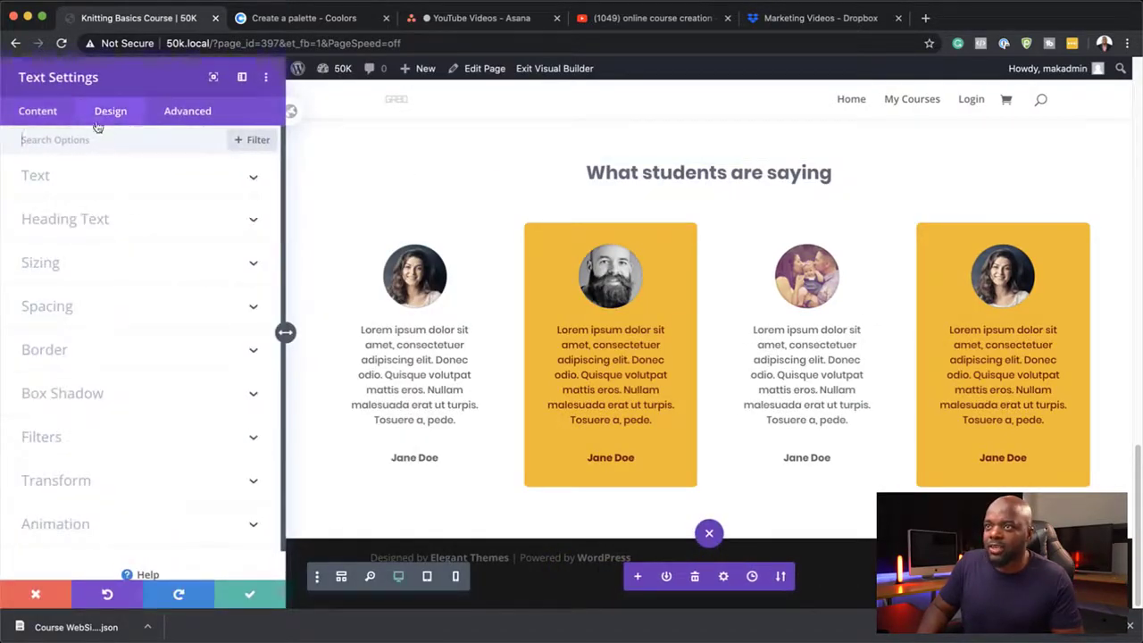
left_click(50, 221)
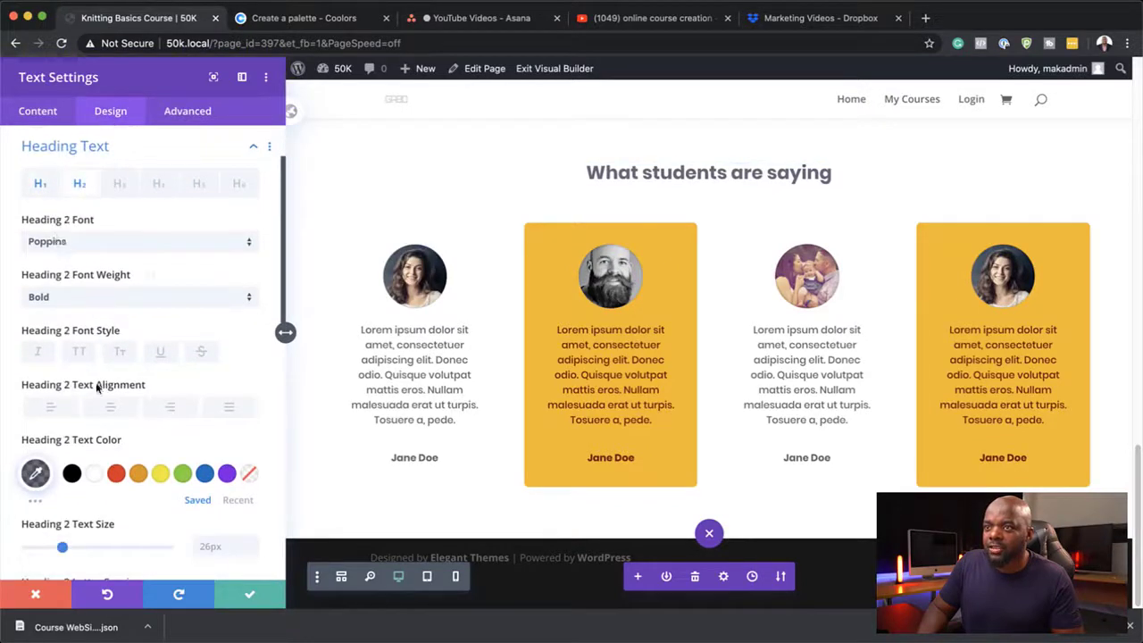
left_click(238, 501)
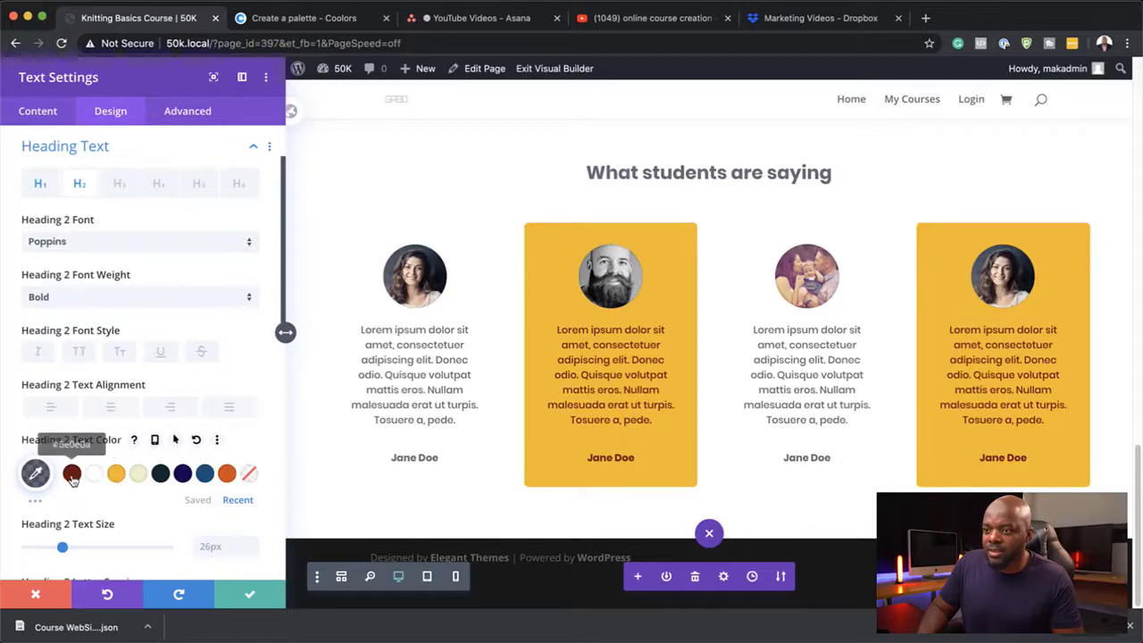
left_click(72, 473)
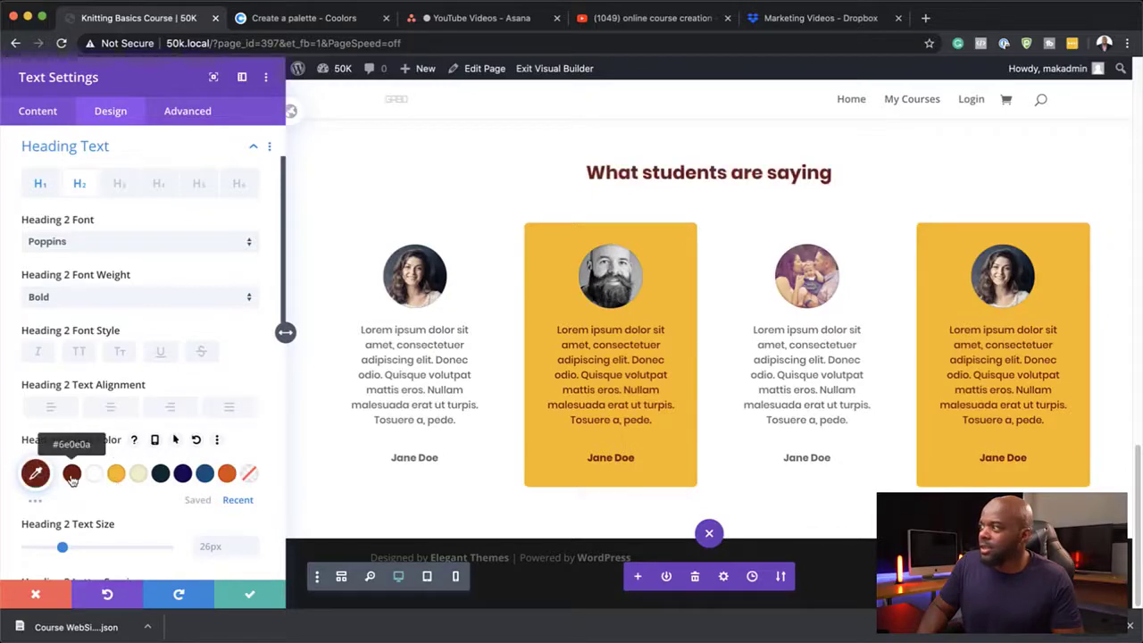
left_click(254, 596)
- Review the page's color styling from the Discover Knitting header down to the student testimonials
scroll(857, 428, "up", 3)
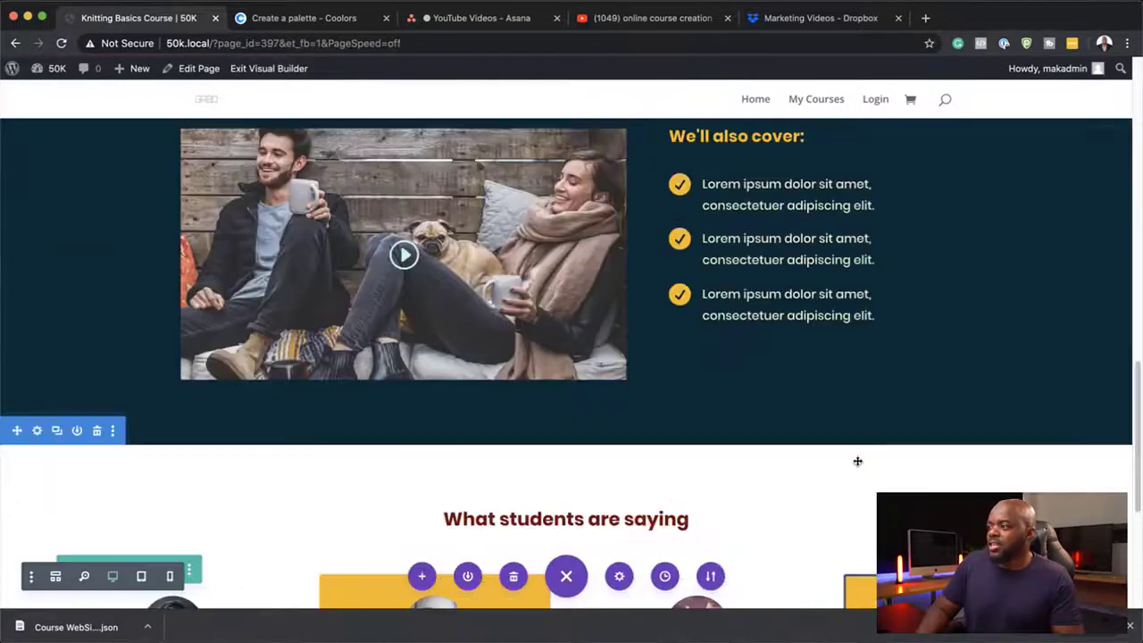
scroll(857, 461, "up", 10)
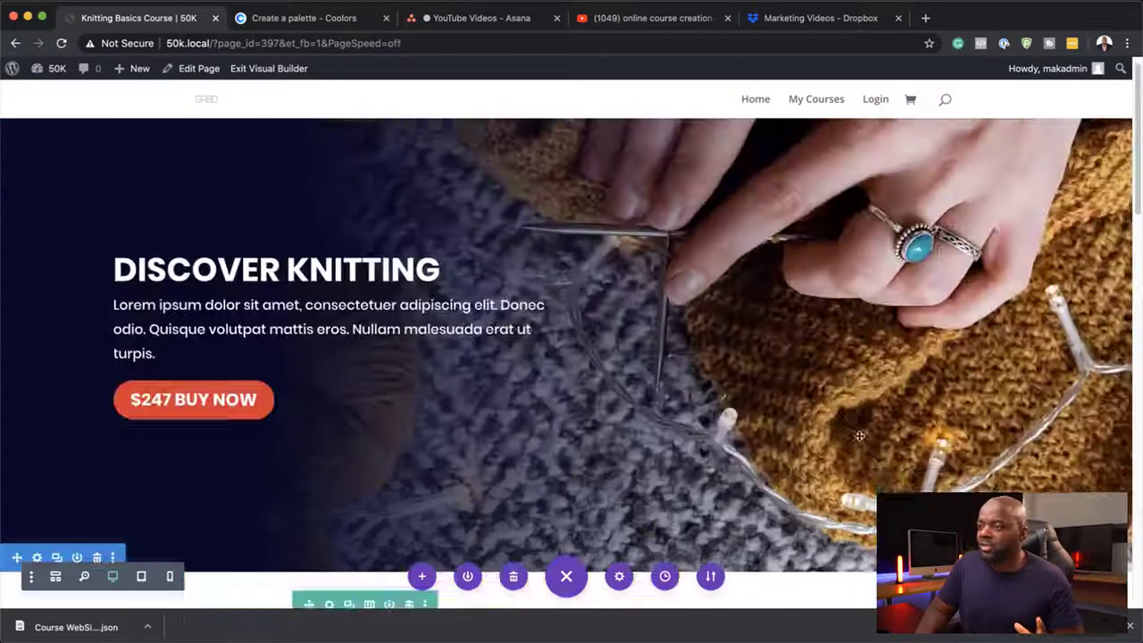
scroll(860, 435, "up", 2)
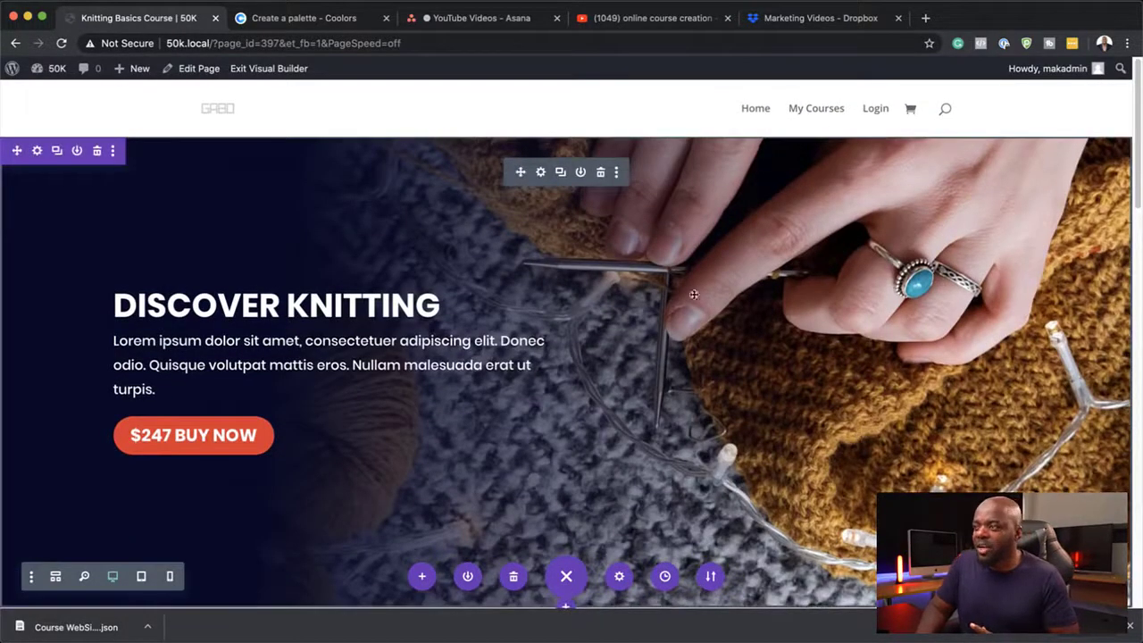
scroll(736, 441, "down", 1)
scroll(736, 442, "down", 4)
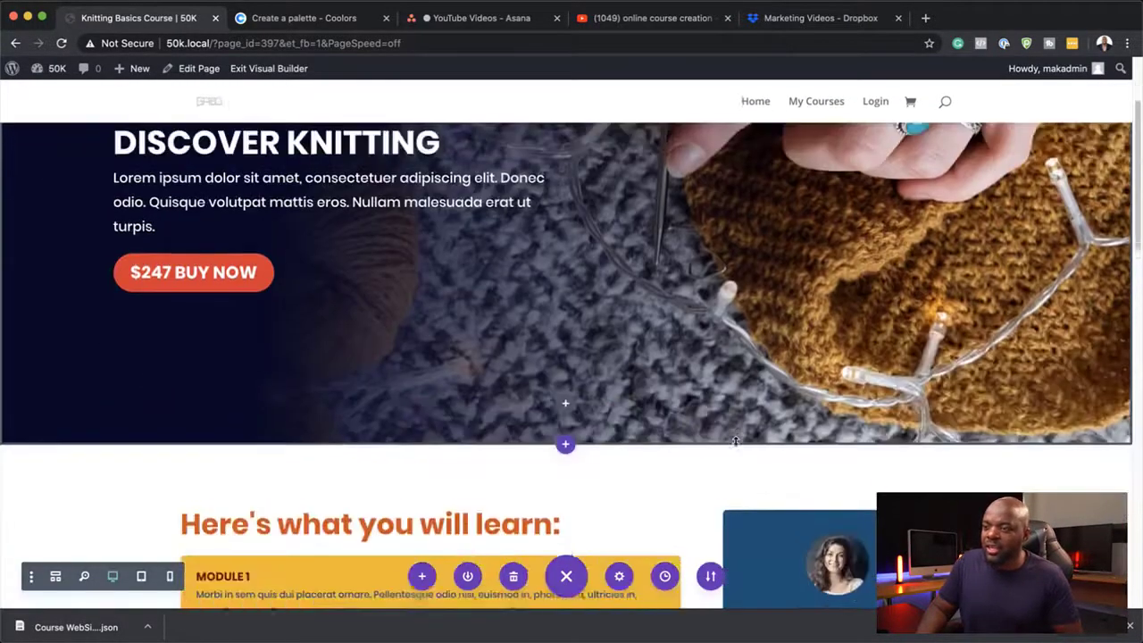
scroll(670, 421, "down", 10)
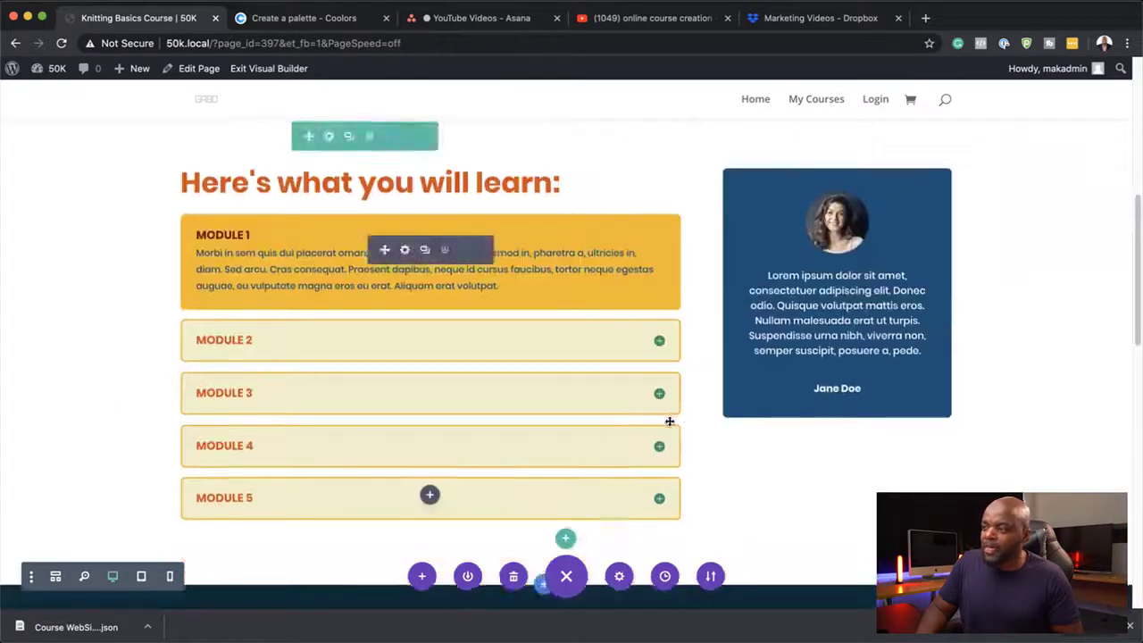
scroll(669, 420, "down", 7)
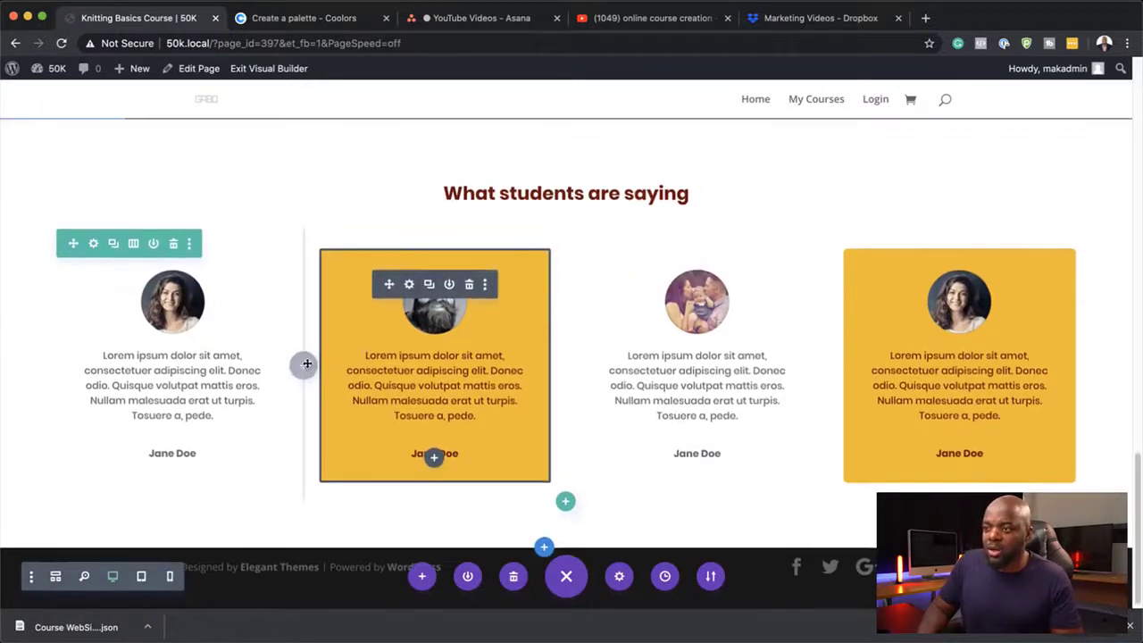
scroll(304, 364, "up", 1)
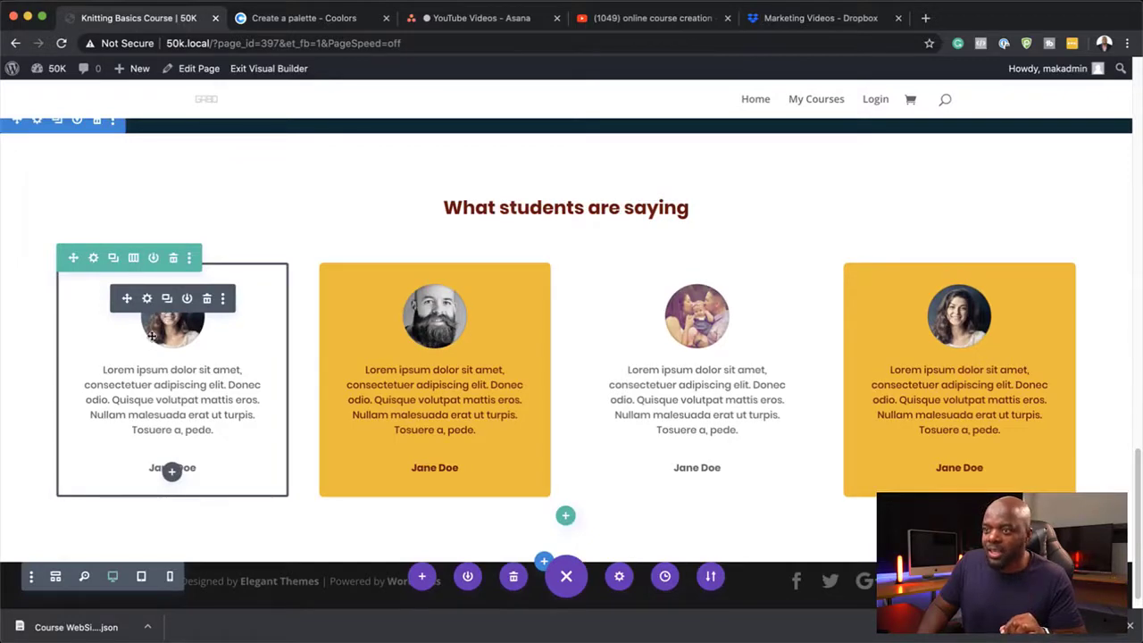
- Set the first testimonial's body text color to the recently used blue #124e78 and save the module
left_click(148, 298)
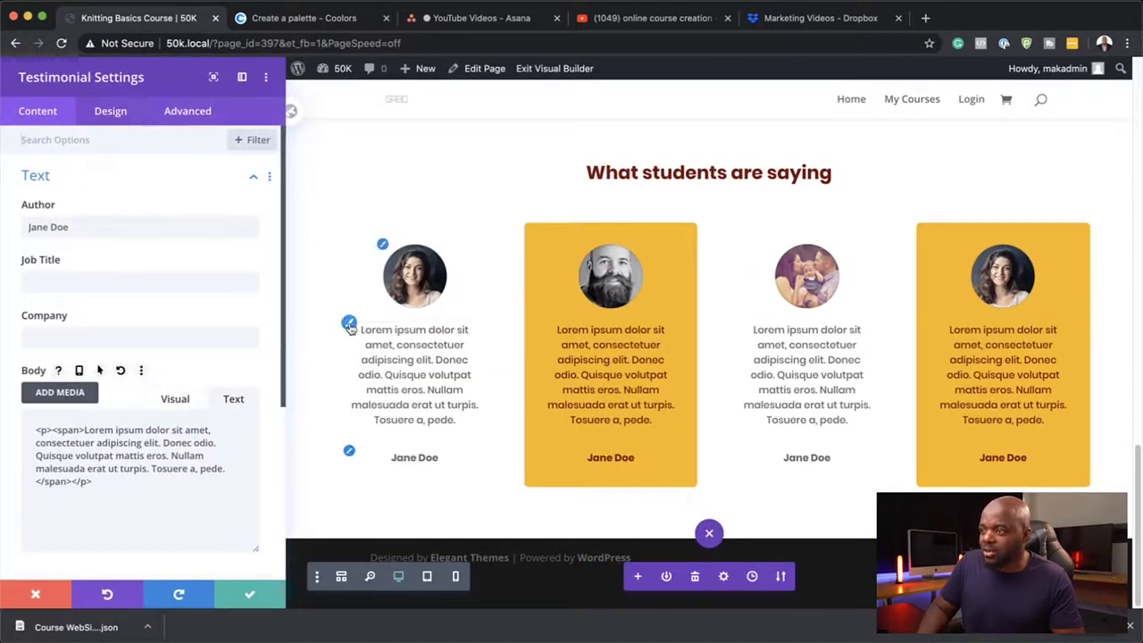
left_click(350, 324)
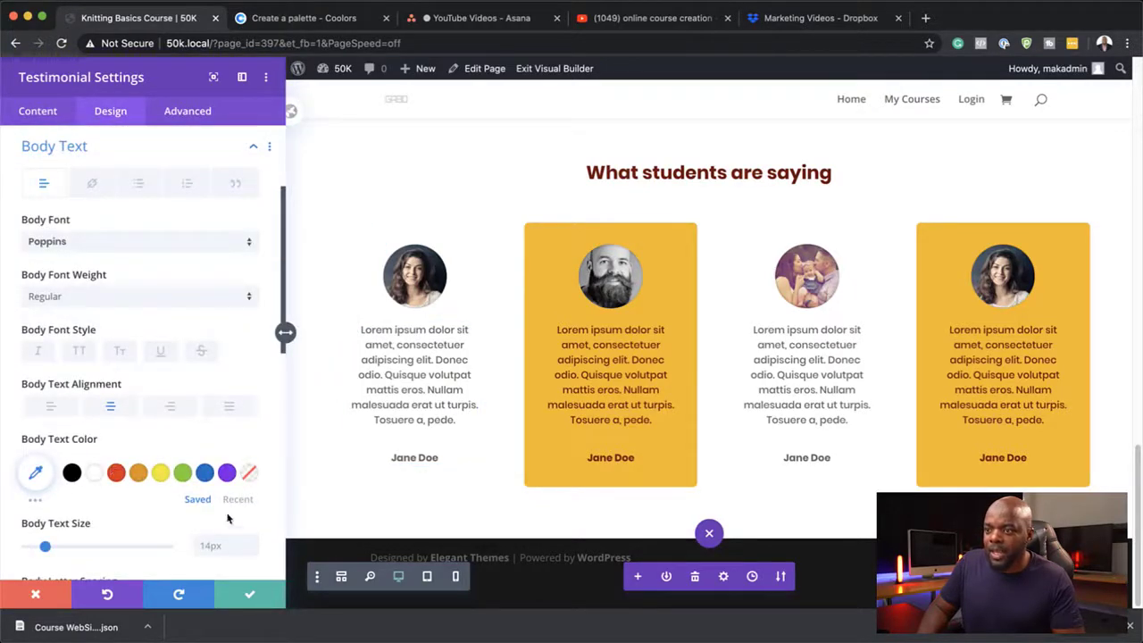
left_click(237, 499)
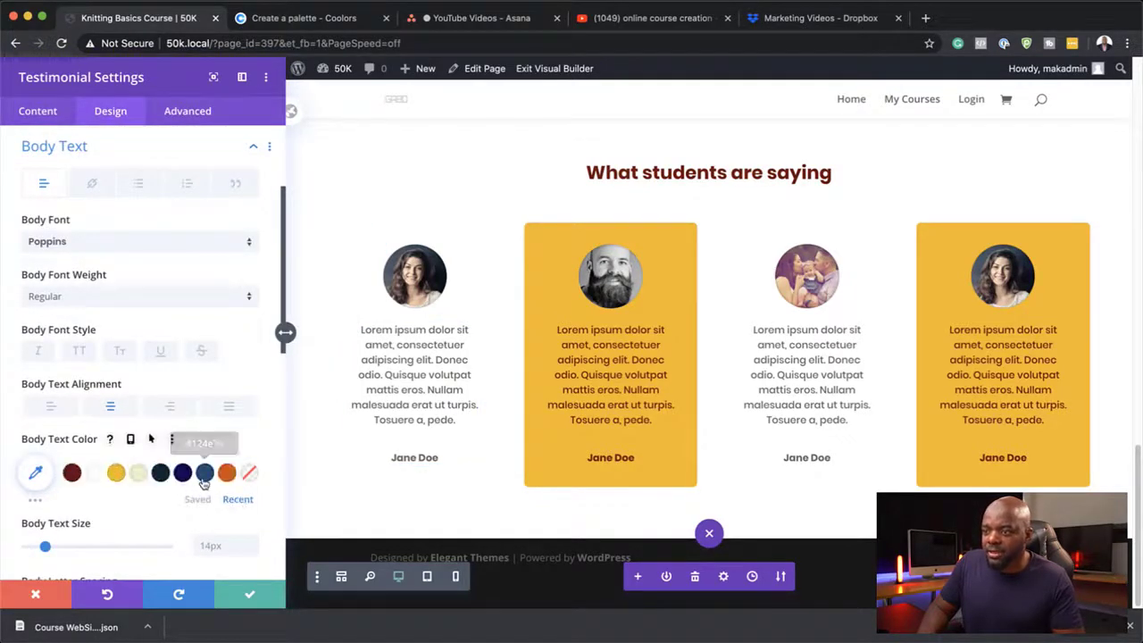
left_click(207, 475)
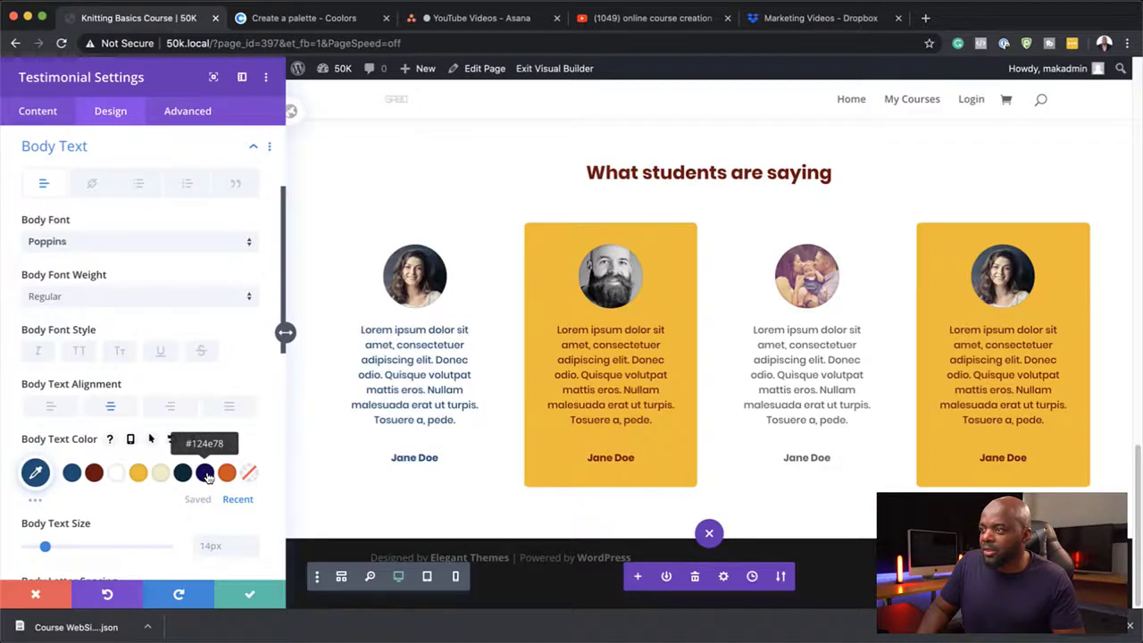
left_click(252, 597)
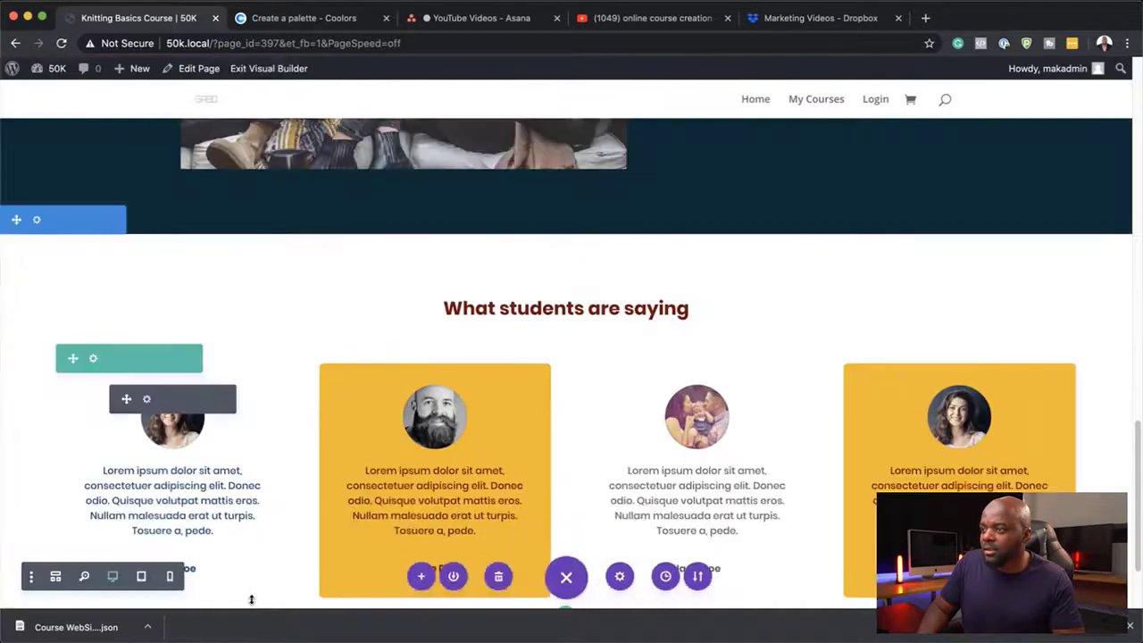
- Copy the first testimonial's module styles and paste them onto the third testimonial
right_click(196, 409)
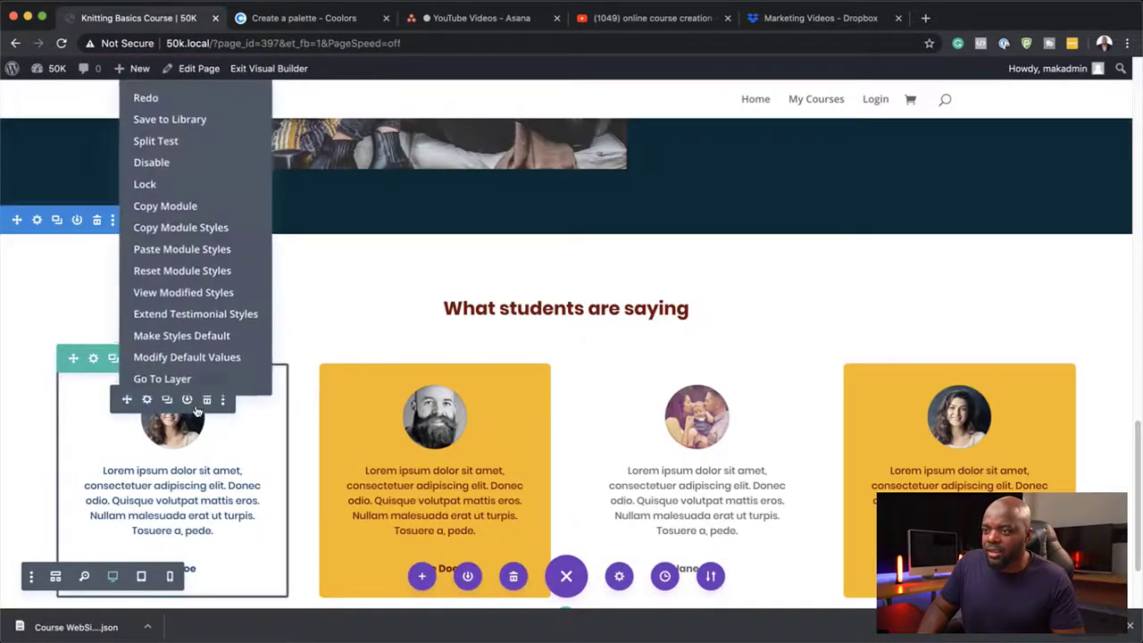
left_click(223, 228)
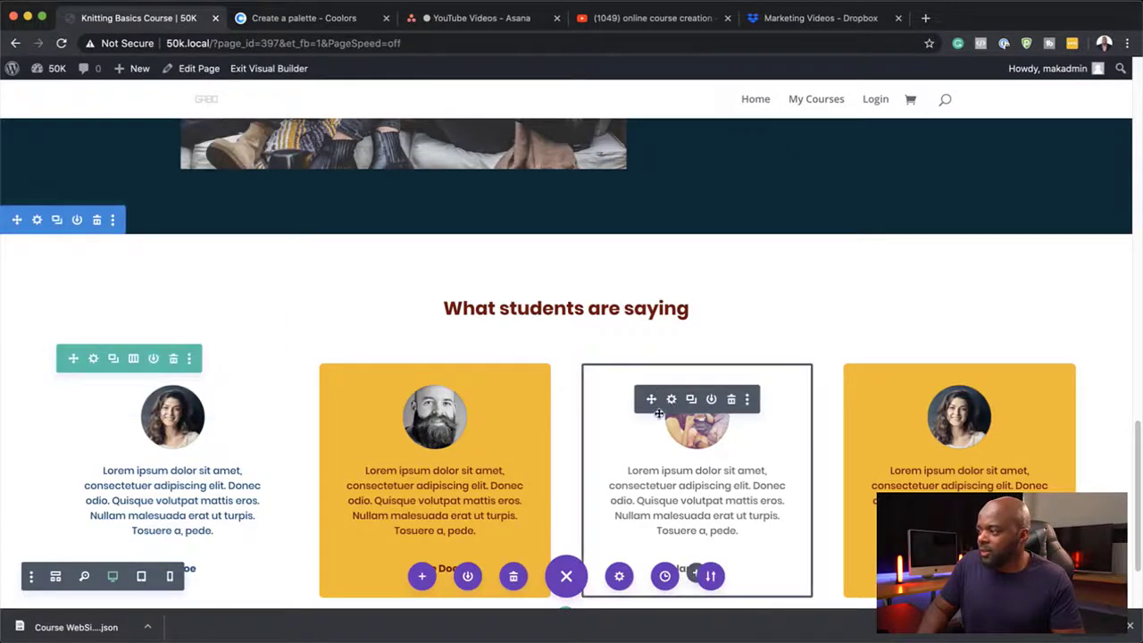
right_click(658, 413)
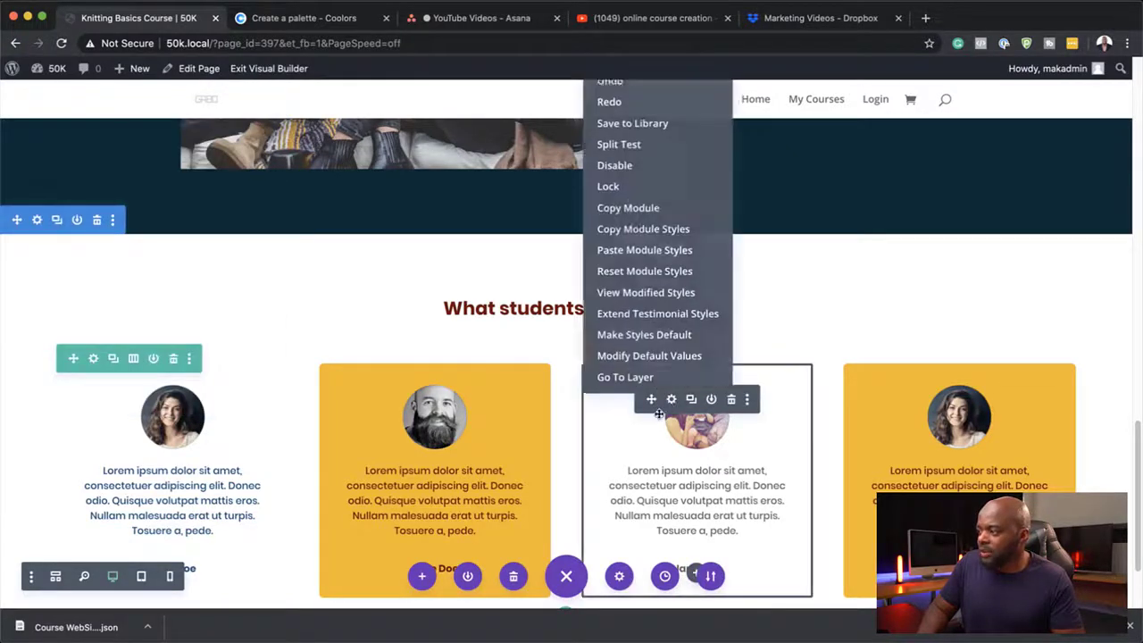
left_click(668, 251)
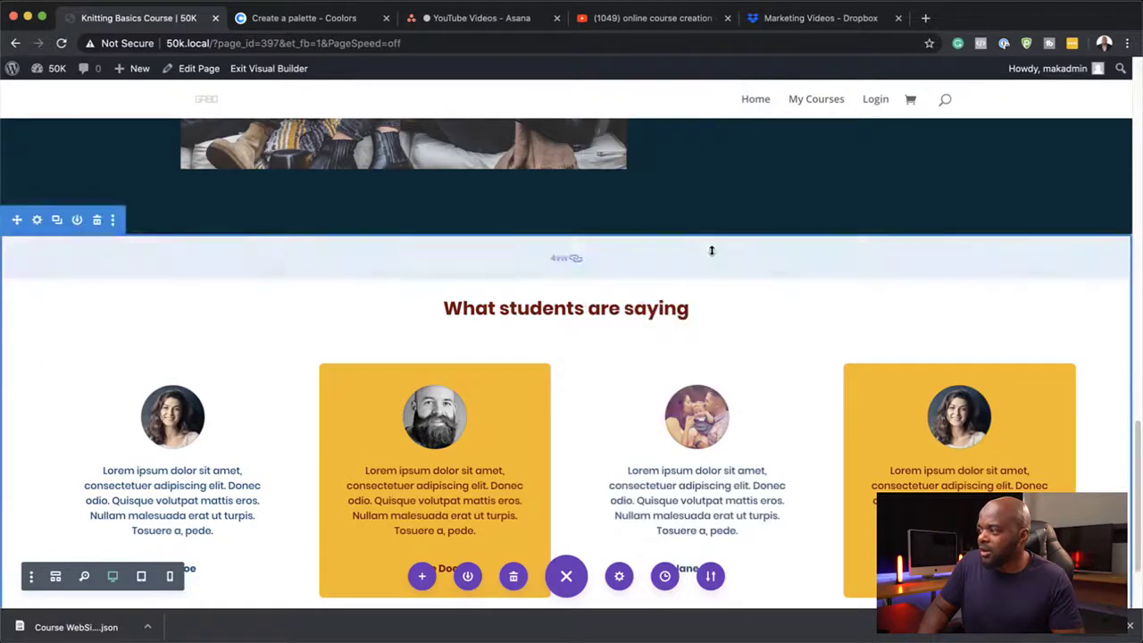
scroll(740, 417, "down", 3)
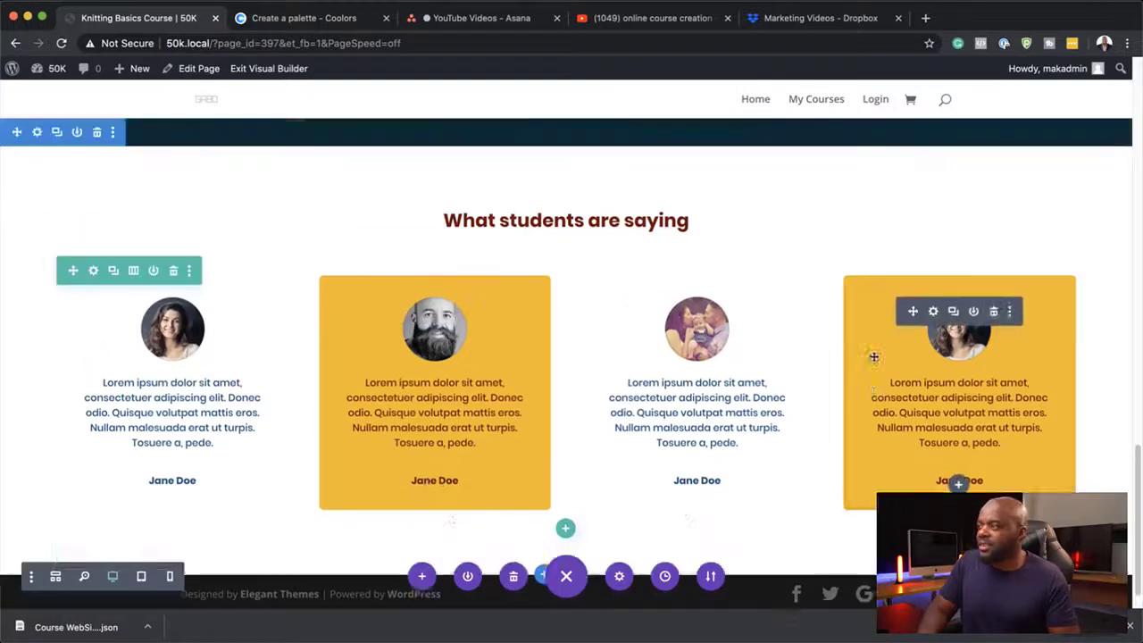
- Set the background of the "$247 BUY NOW" button in the Discover Knitting header to the recently used orange-yellow #f2bb05
scroll(874, 358, "up", 4)
scroll(943, 388, "up", 10)
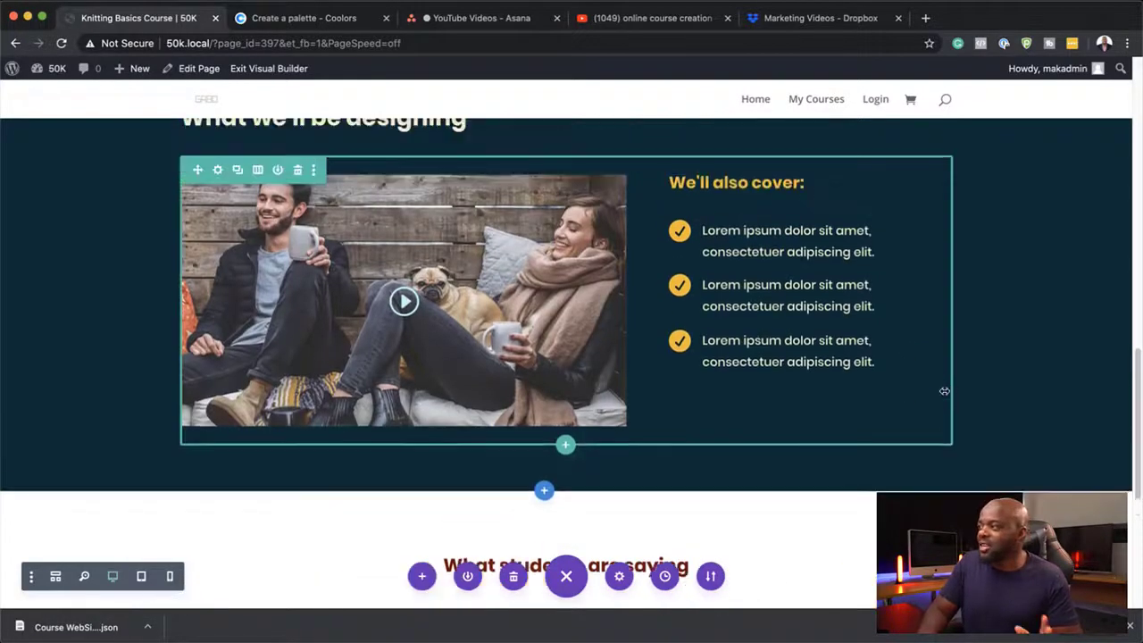
scroll(945, 388, "up", 5)
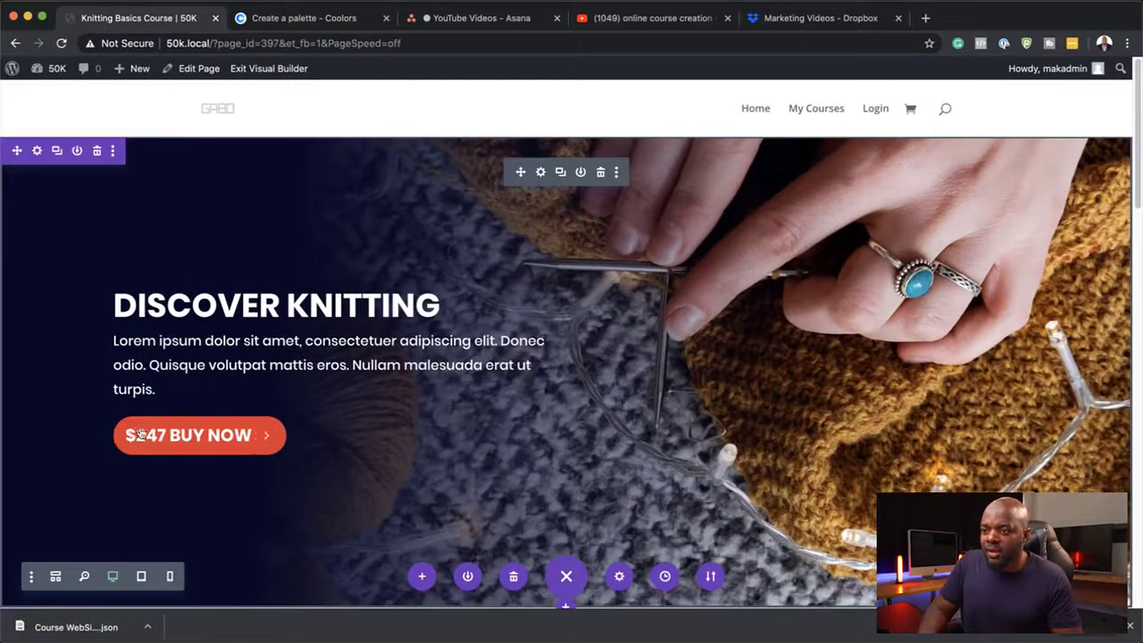
left_click(541, 173)
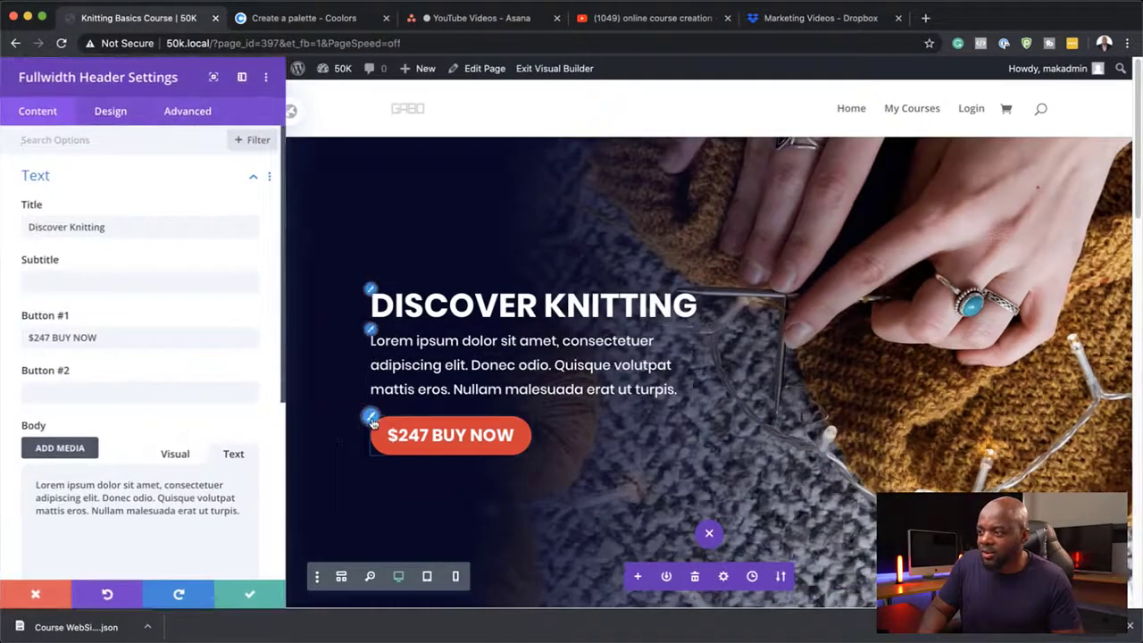
left_click(371, 420)
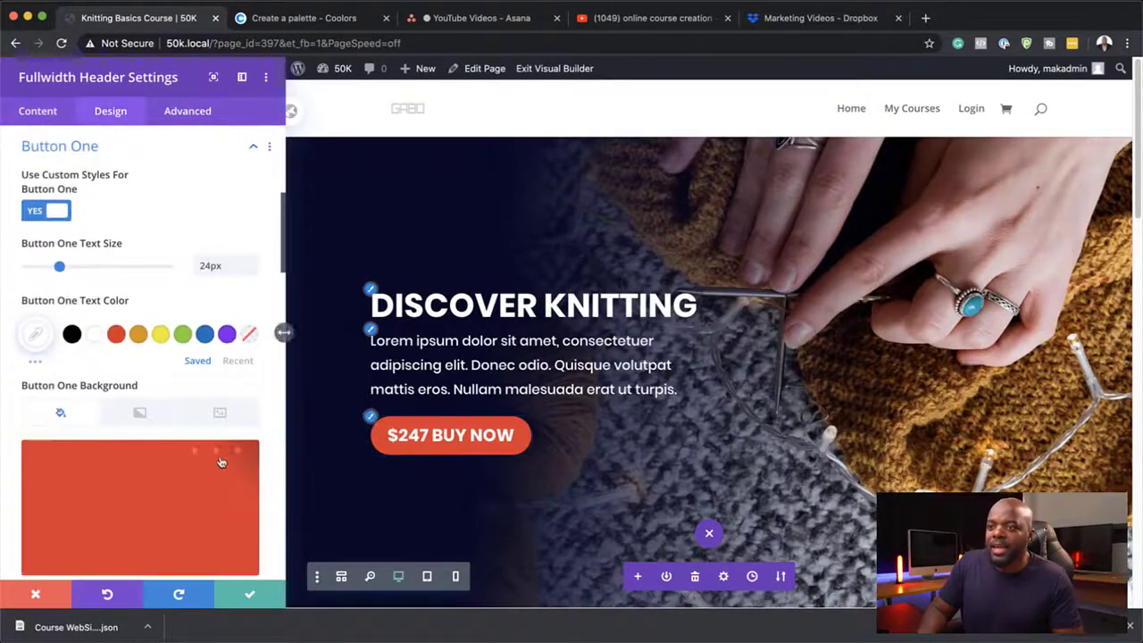
scroll(206, 466, "down", 1)
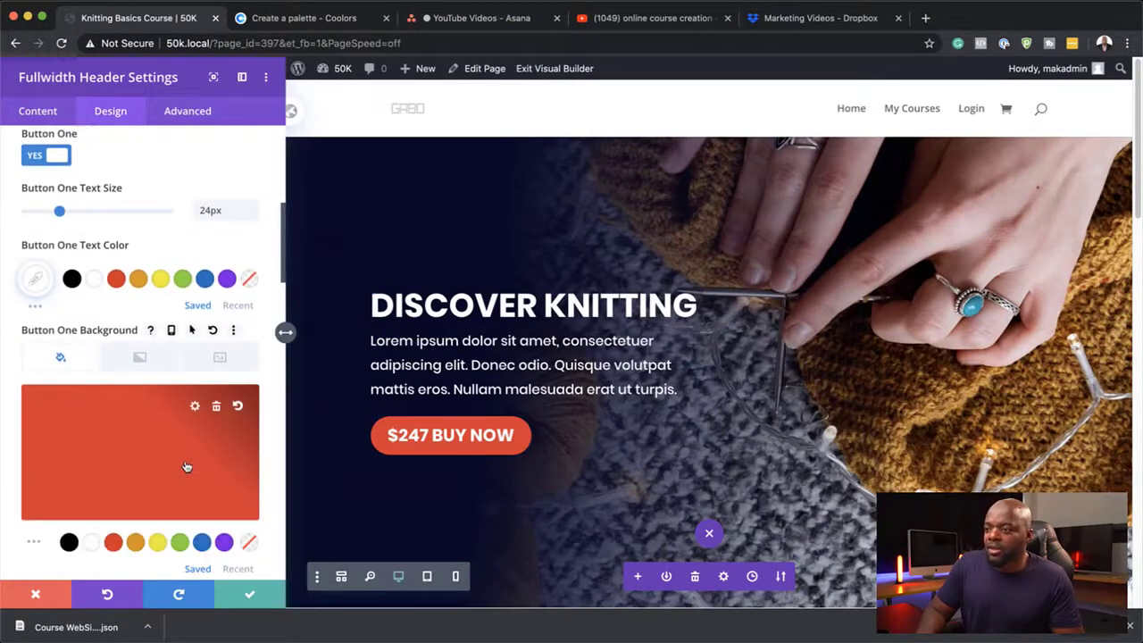
left_click(188, 469)
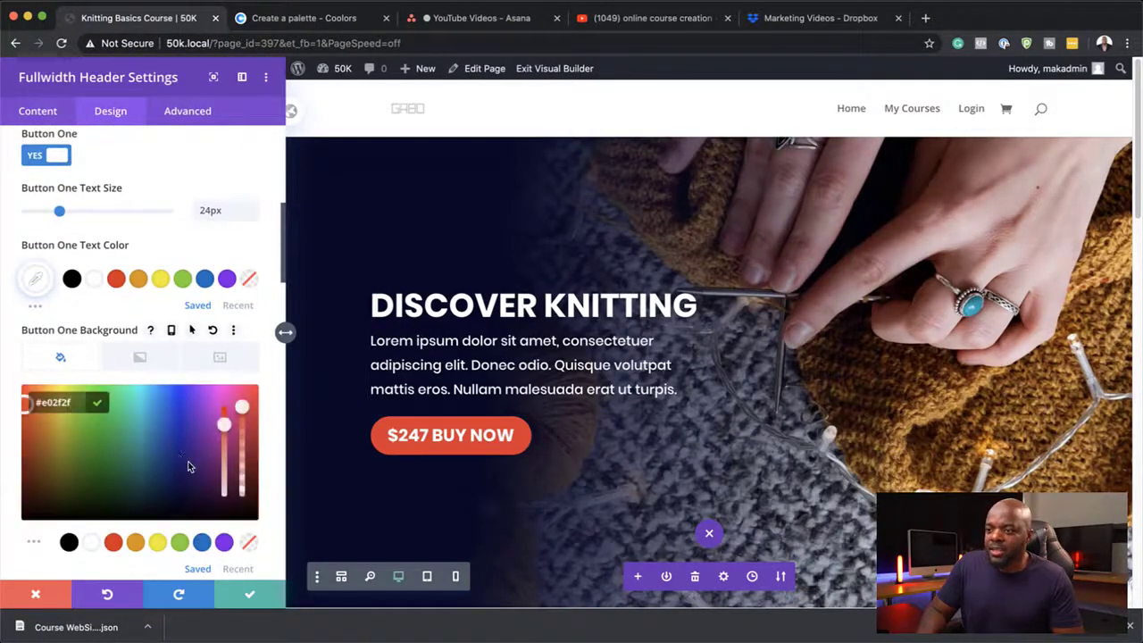
left_click(238, 569)
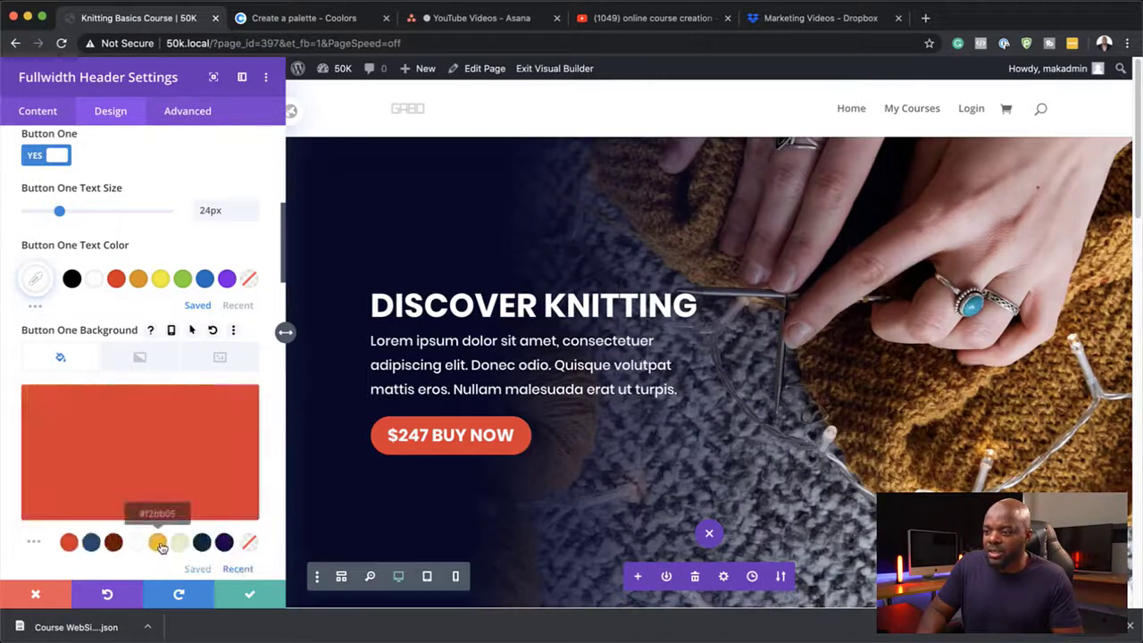
left_click(160, 544)
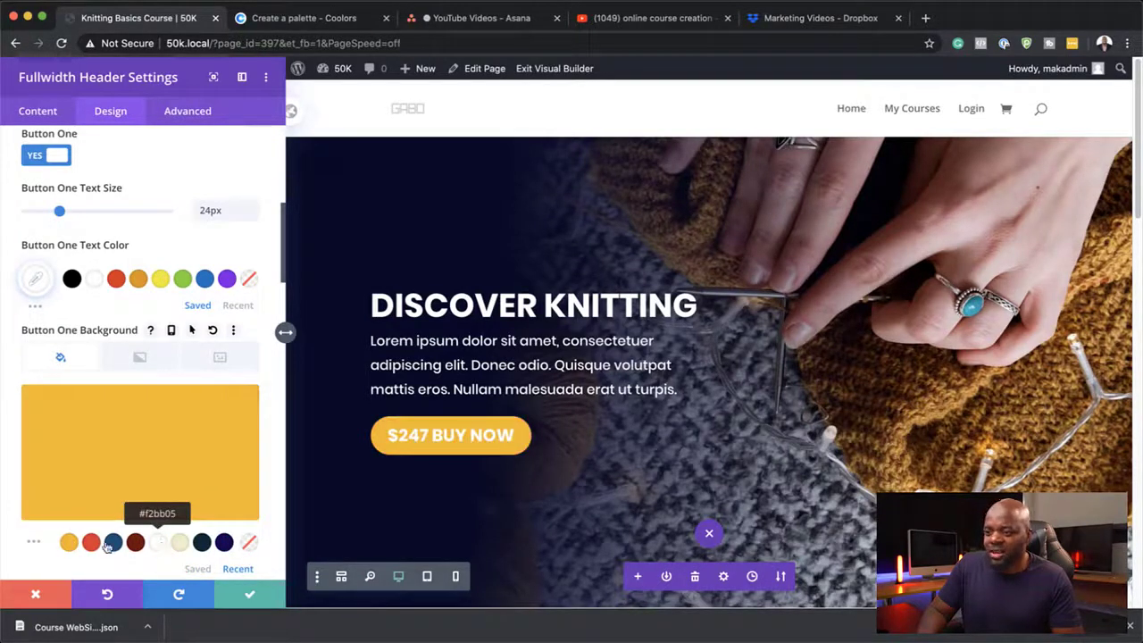
- Switch to the Coolors palette and copy the burnt orange hex code D74E09
left_click(317, 18)
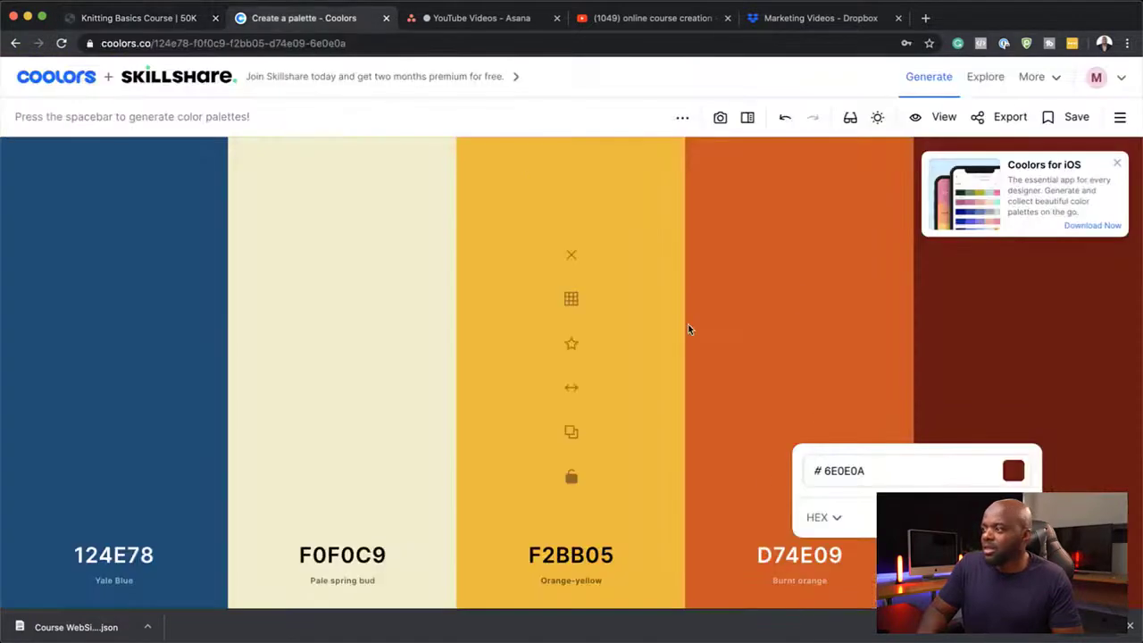
left_click(865, 561)
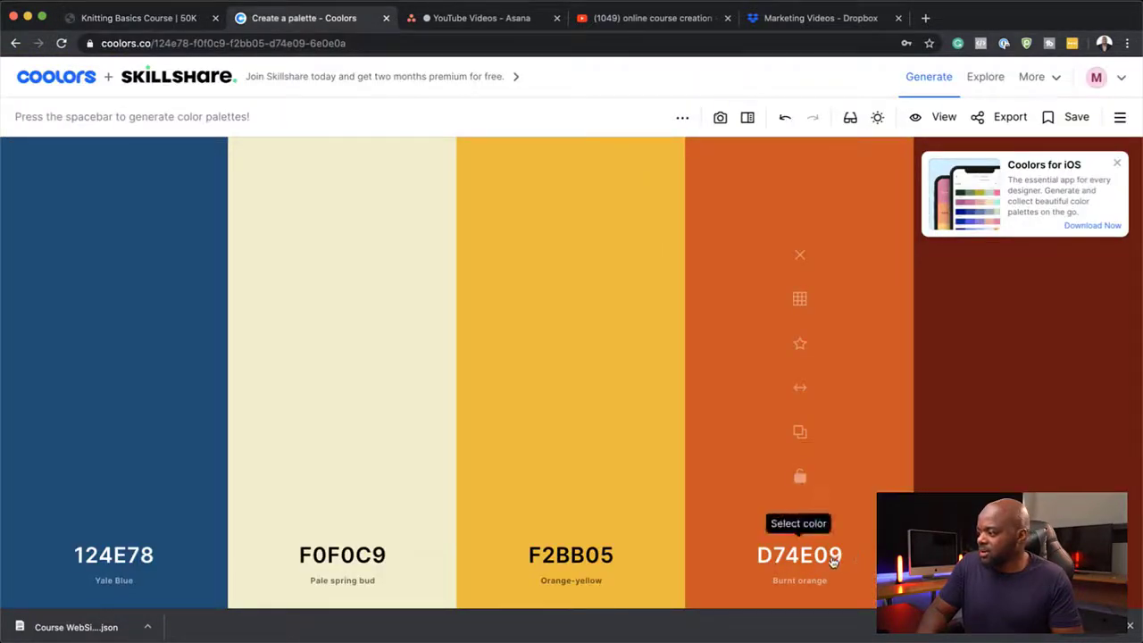
left_click(832, 558)
left_click(894, 471)
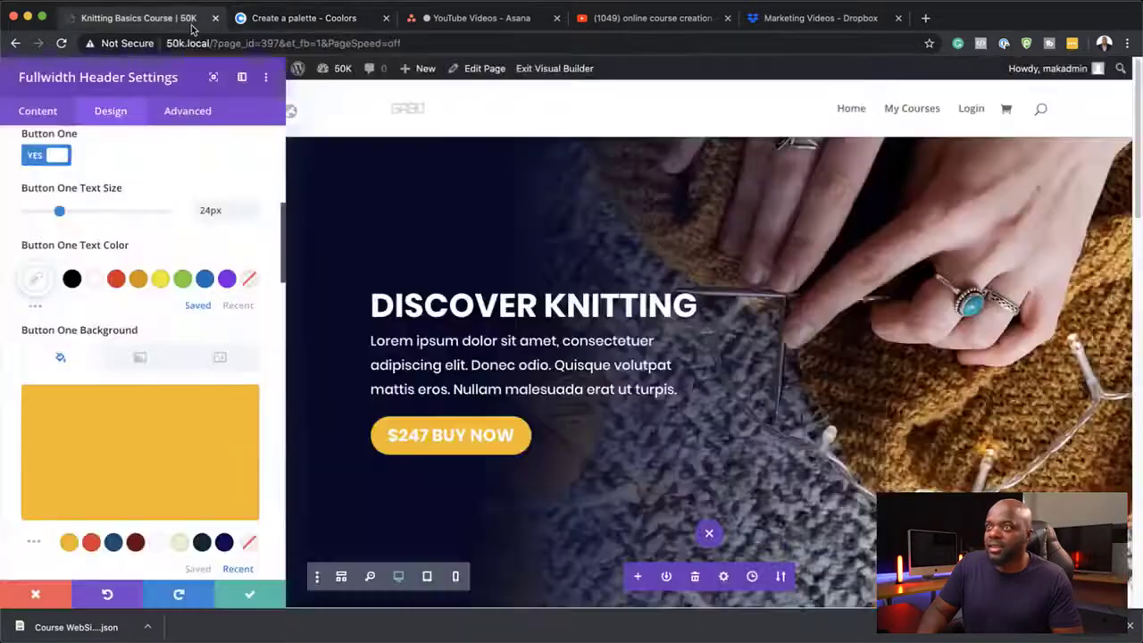
- Back in the Divi page editor, set the background of the "$247 BUY NOW" header button to the copied #d74e09
left_click(190, 22)
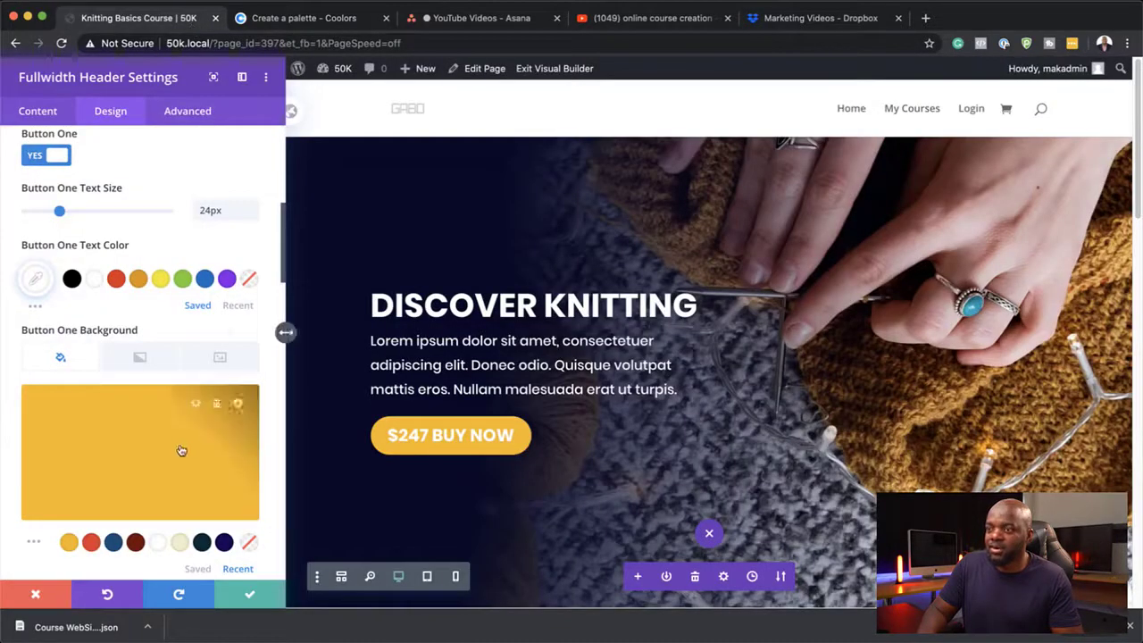
left_click(152, 467)
left_click(88, 405)
left_click(74, 409)
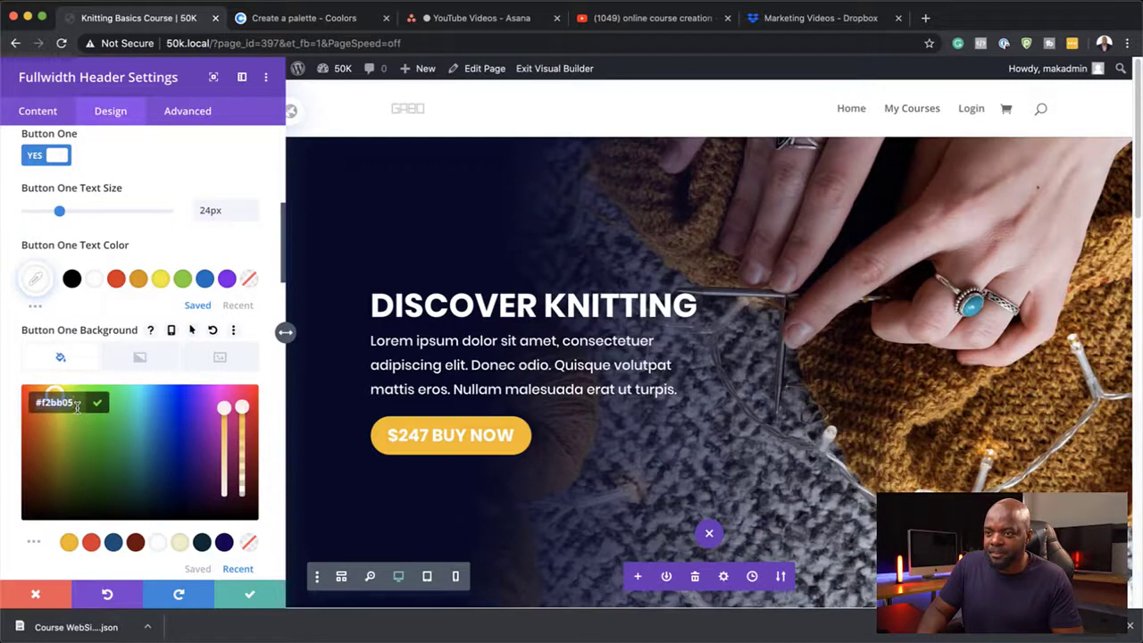
key("super+v")
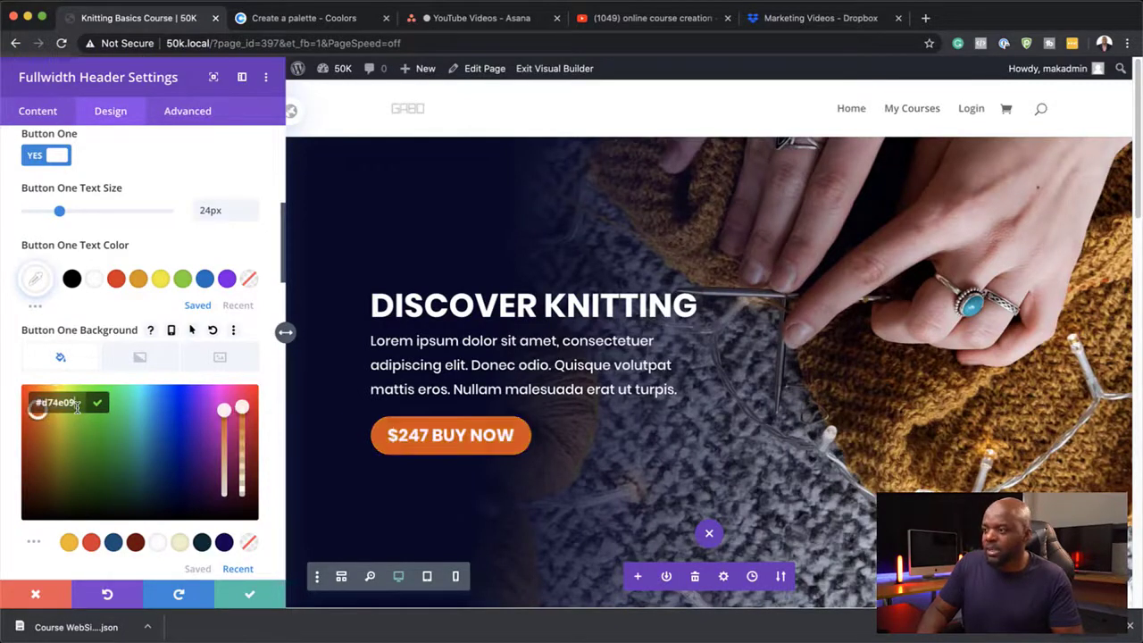
- Set the border radius of the "$247 BUY NOW" button to 6px and compare its corners with the module boxes below
left_click(370, 419)
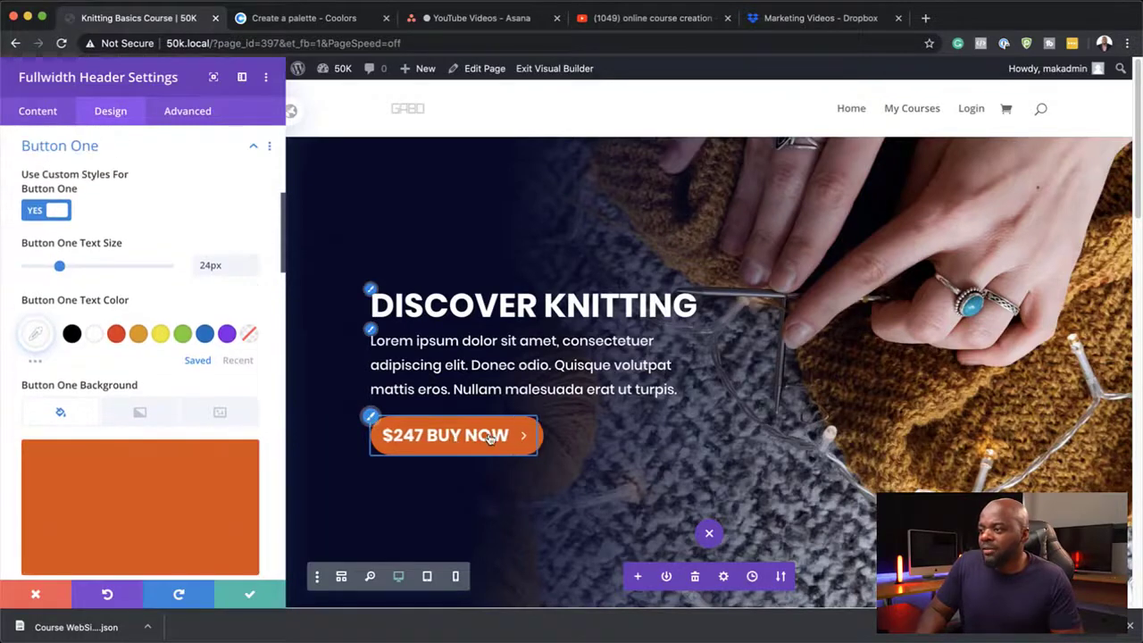
scroll(254, 520, "down", 8)
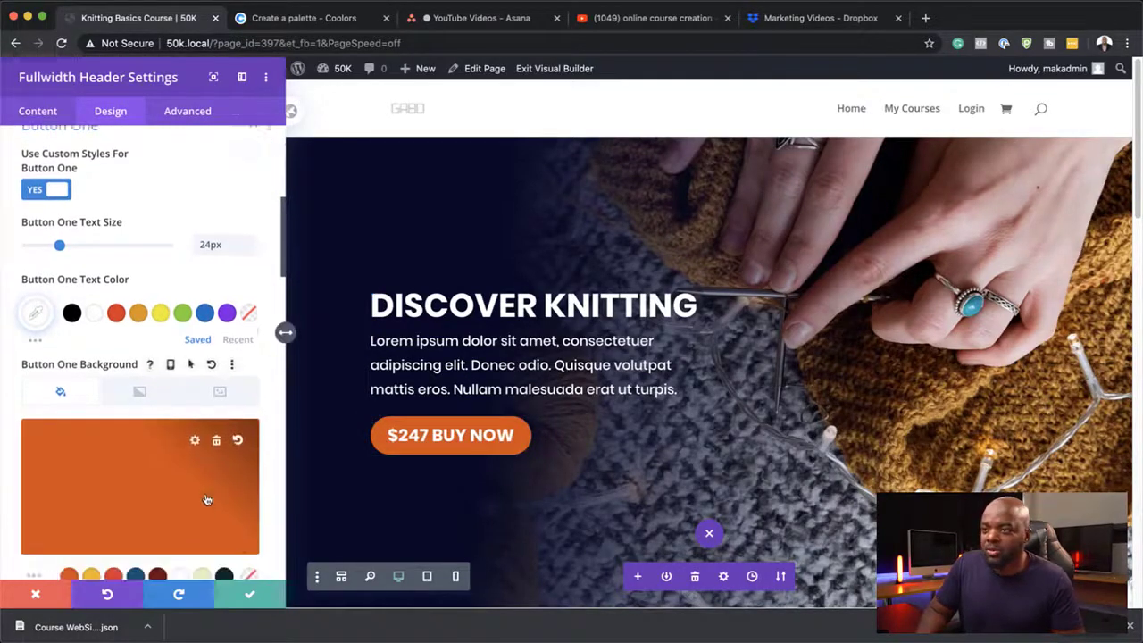
scroll(213, 472, "down", 1)
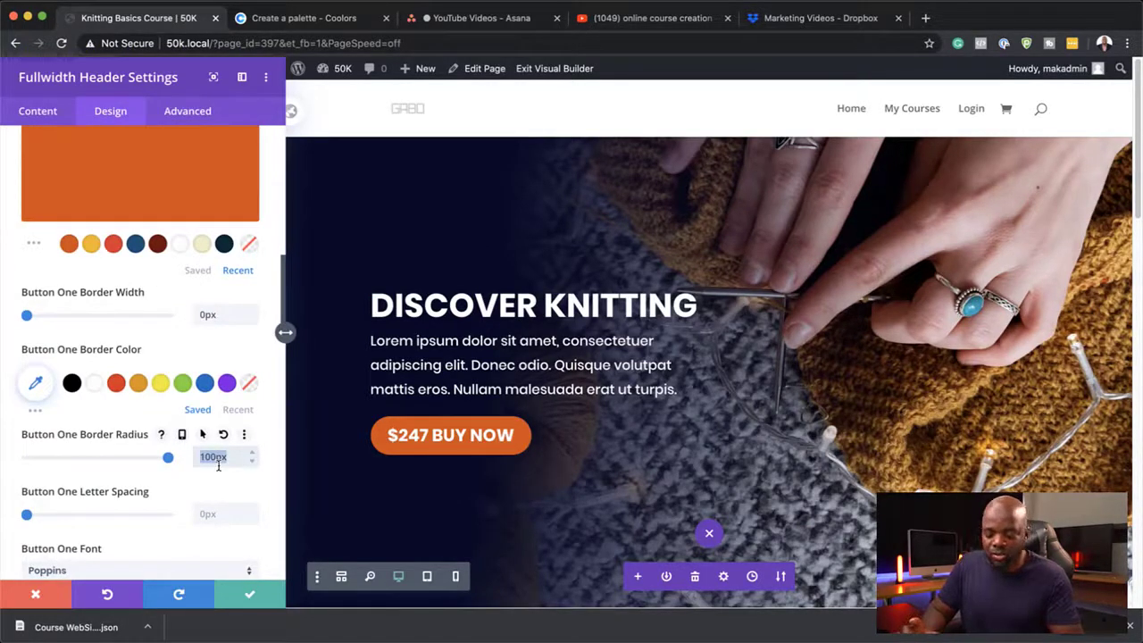
type("6px")
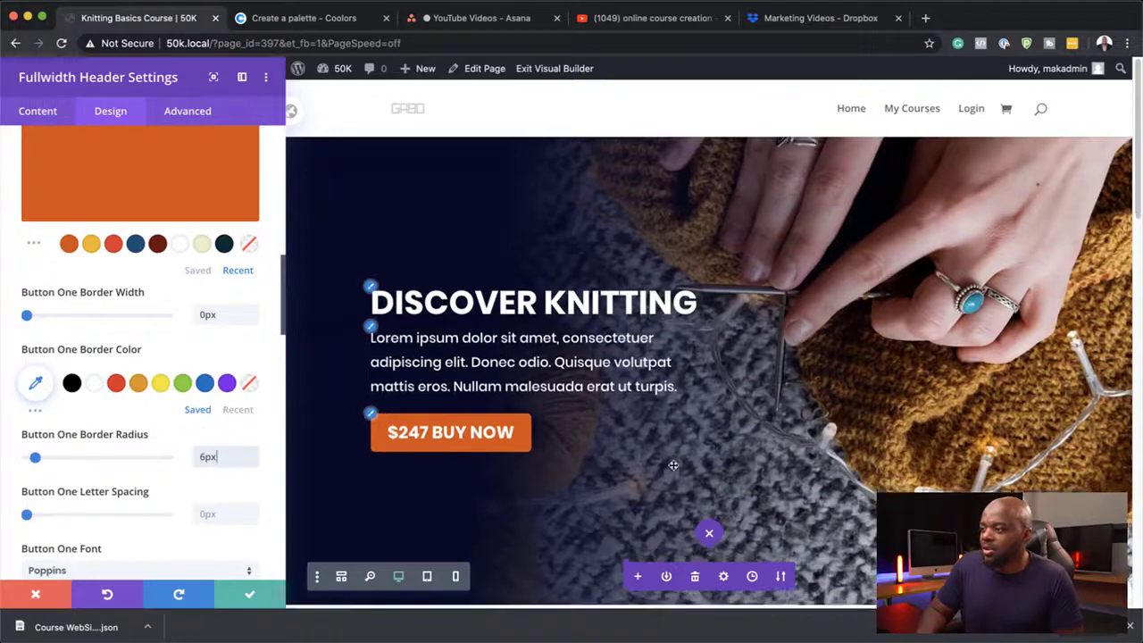
scroll(673, 464, "down", 5)
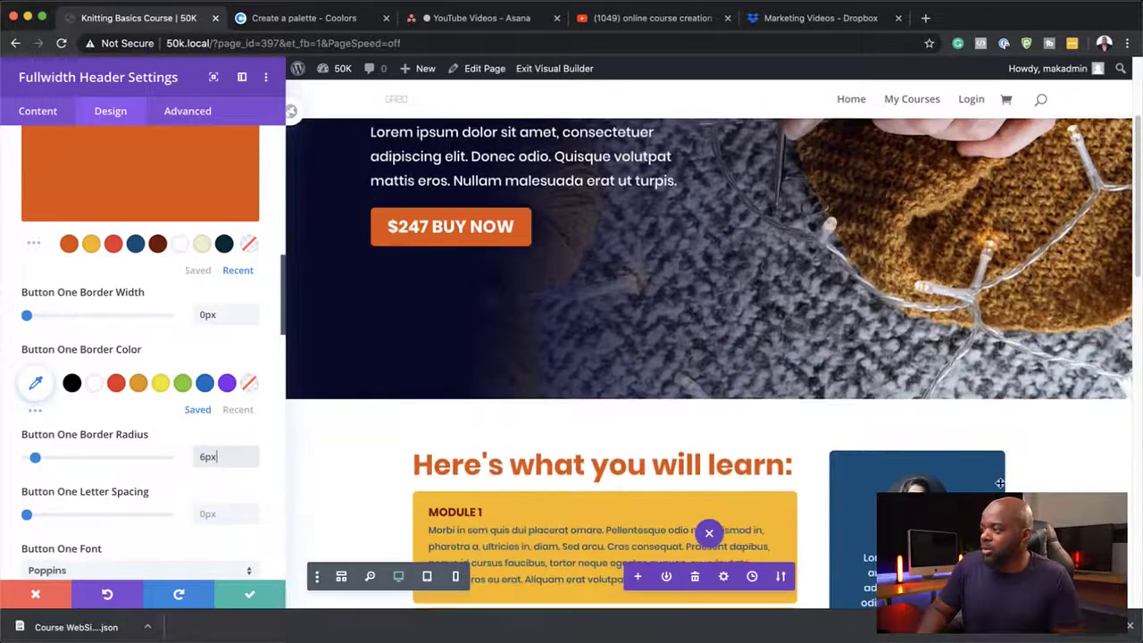
scroll(513, 534, "down", 3)
scroll(515, 534, "up", 5)
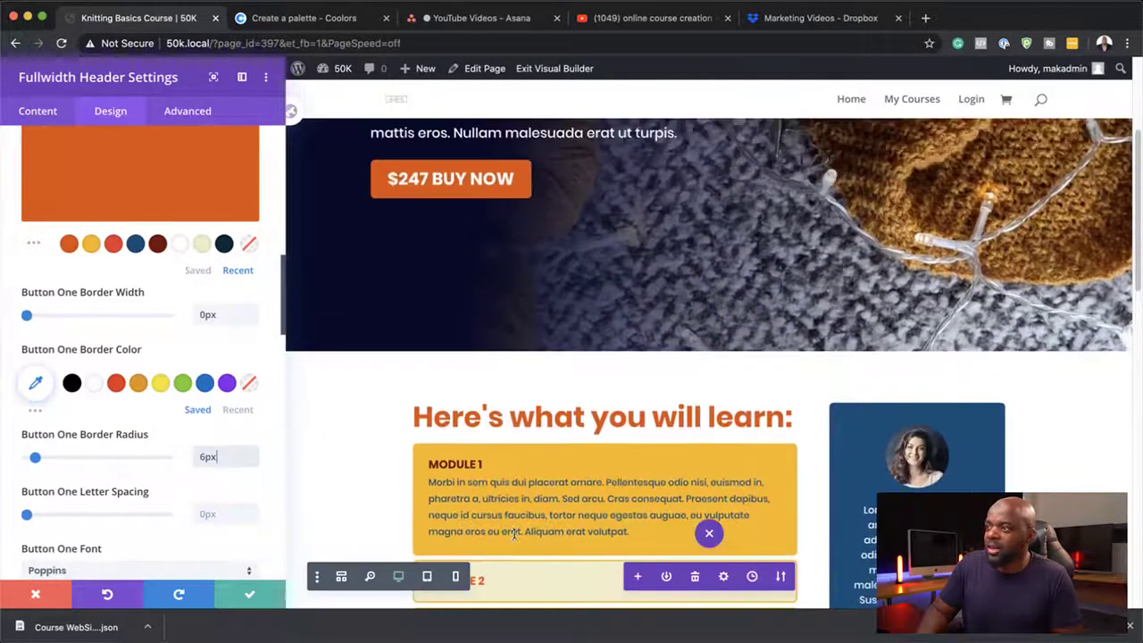
scroll(158, 553, "down", 5)
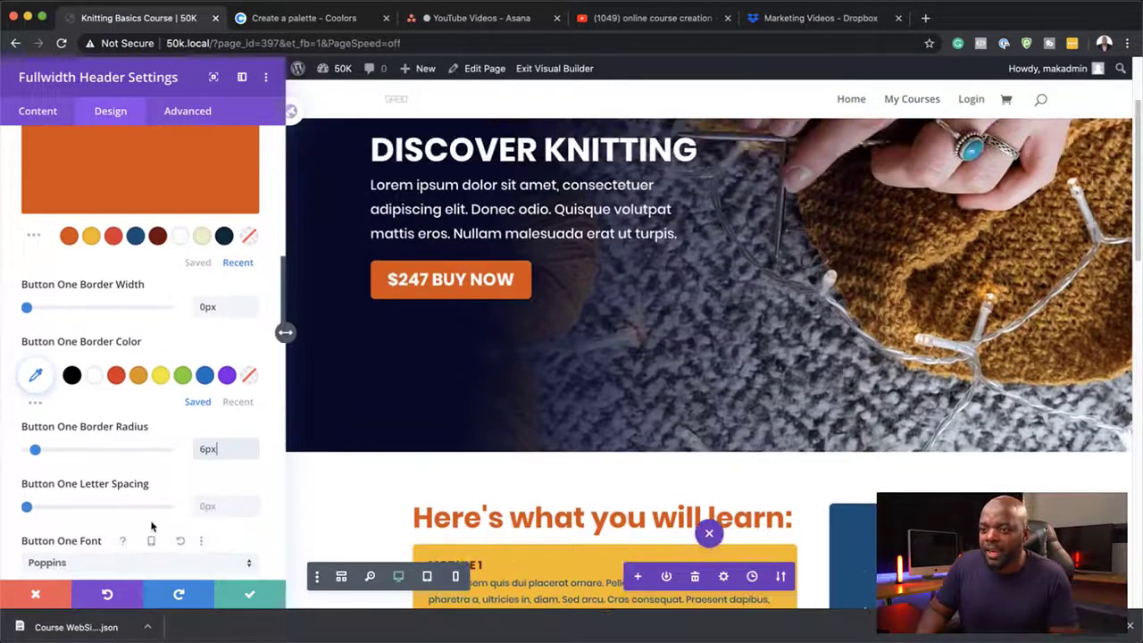
- Give the "$247 BUY NOW" button linked padding of 10px top and bottom and 47px left and right, and save the header module
scroll(151, 516, "down", 15)
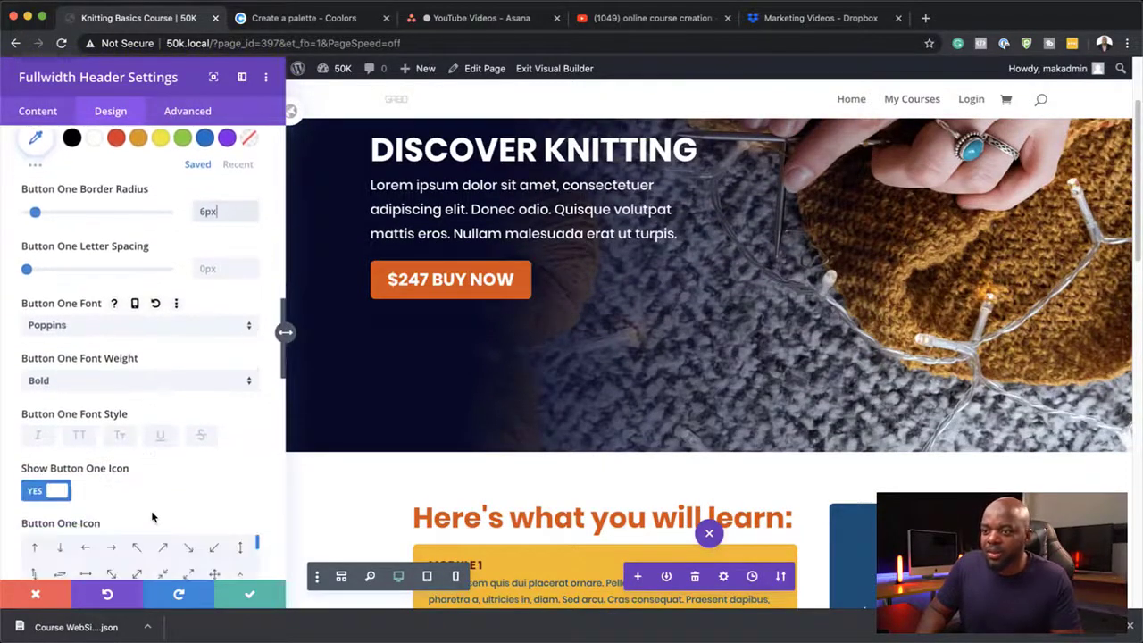
scroll(151, 516, "down", 9)
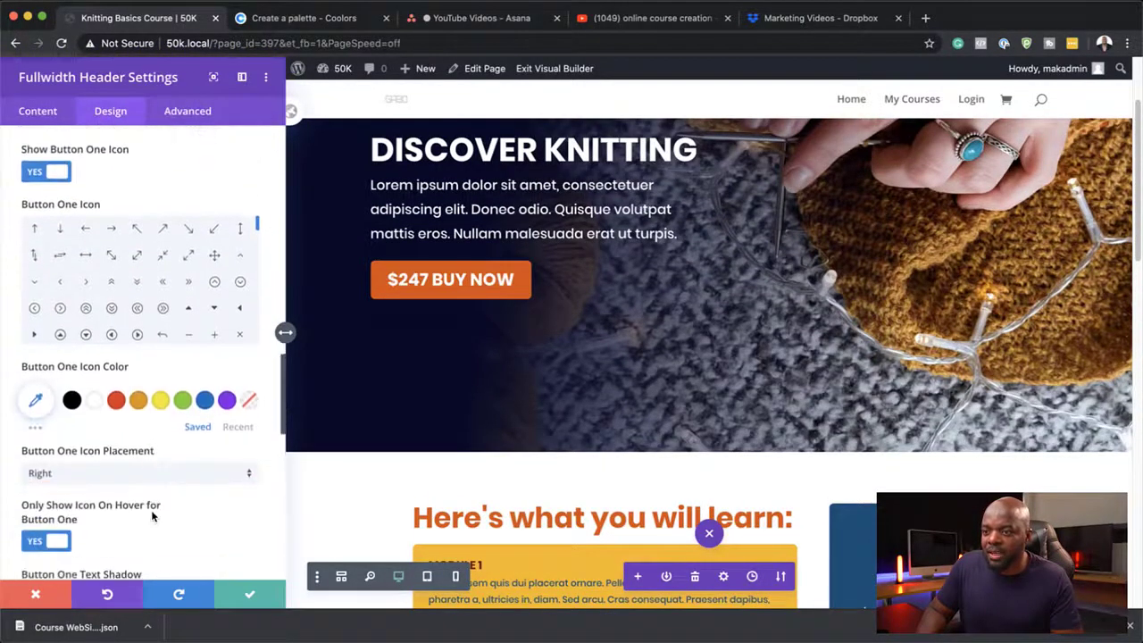
scroll(152, 516, "down", 2)
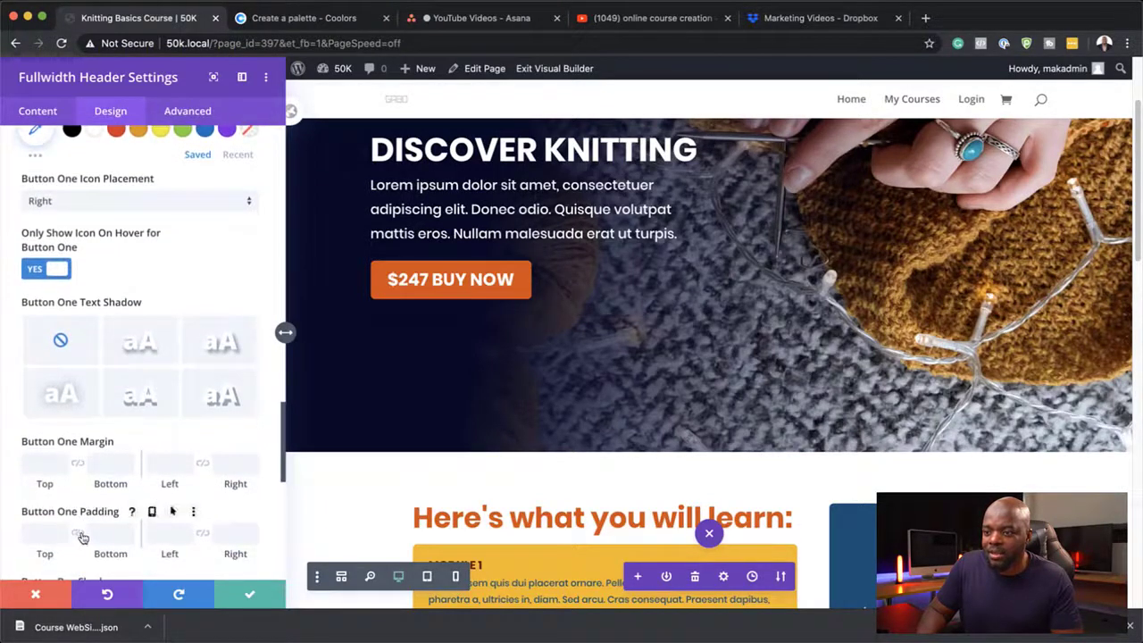
left_click_drag(42, 561, 40, 538)
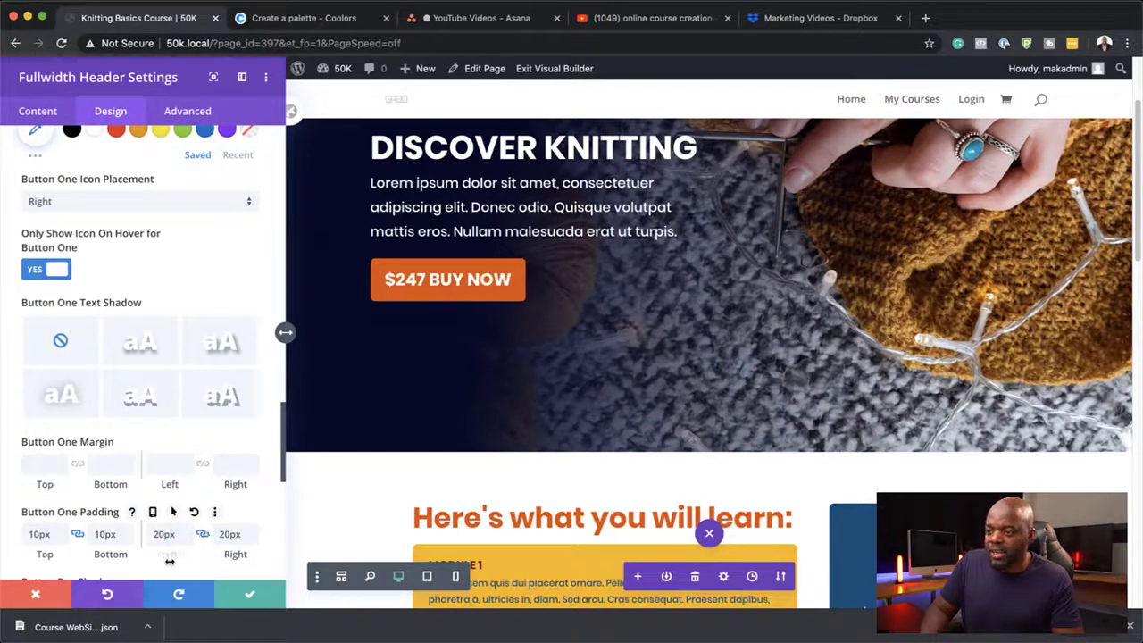
left_click_drag(183, 560, 225, 567)
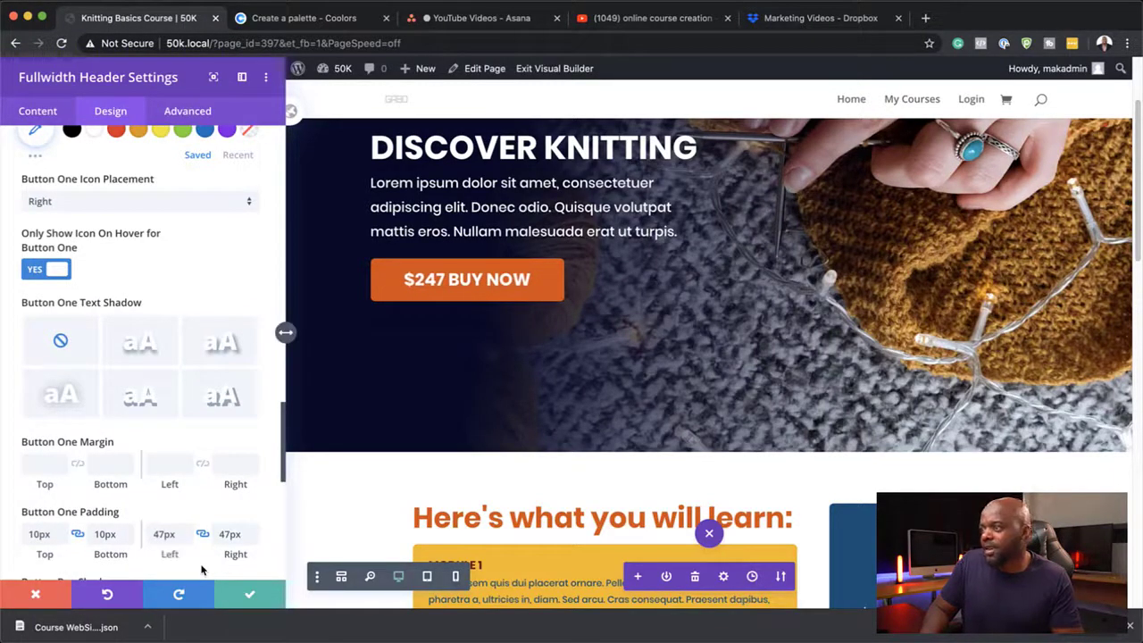
left_click(252, 597)
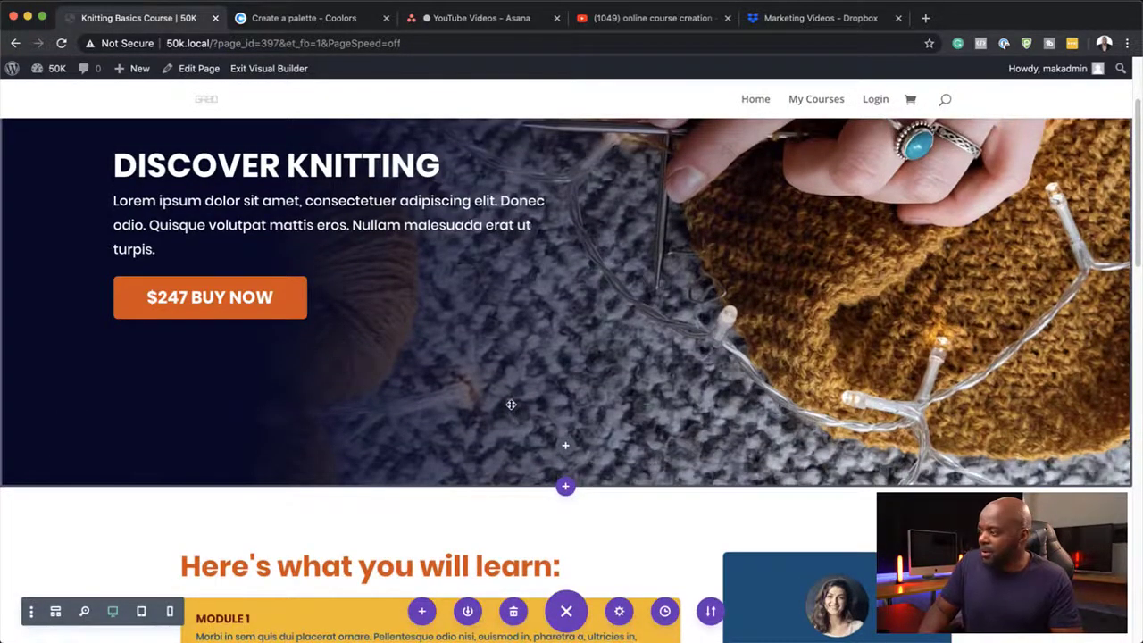
- Exit the Visual Builder and review the live course page from the Discover Knitting header to the student testimonials and back
left_click(268, 68)
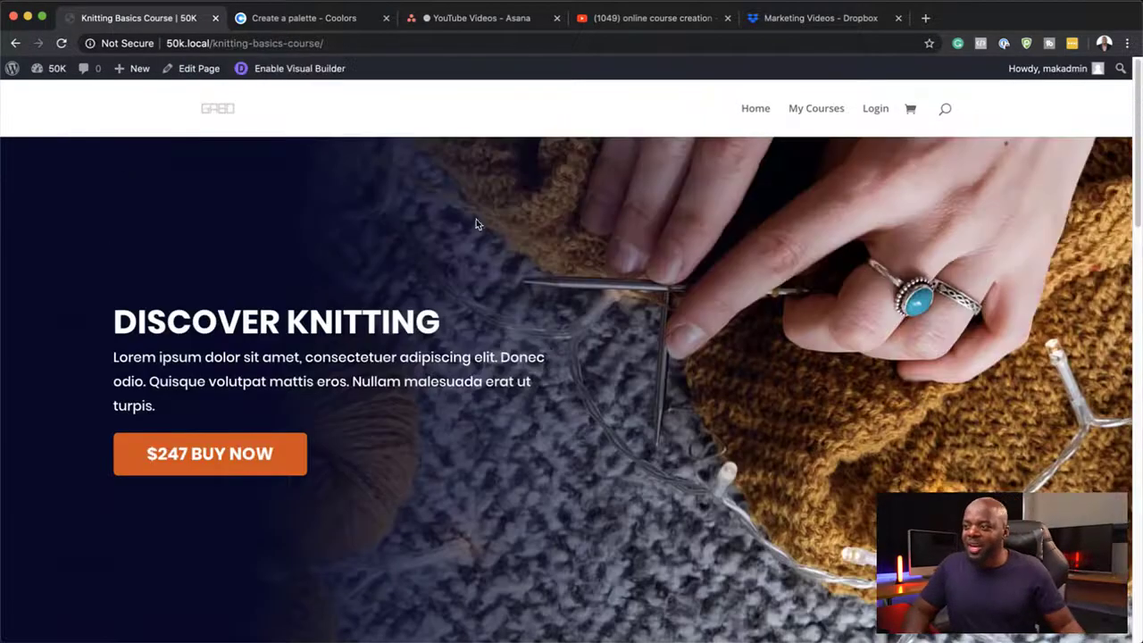
scroll(855, 359, "down", 5)
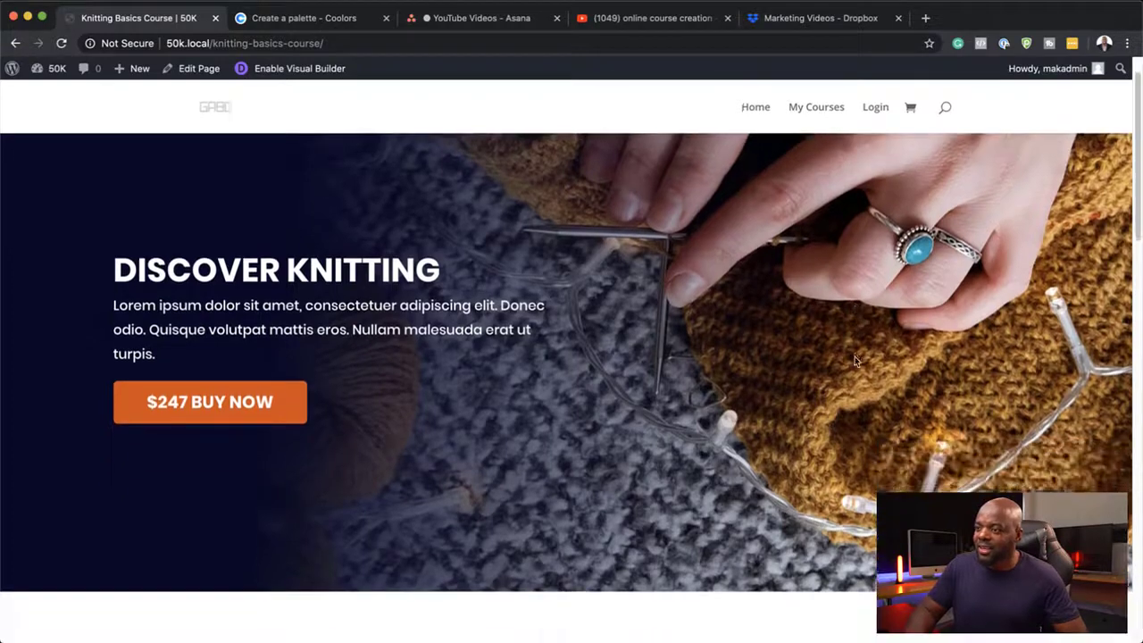
scroll(855, 364, "down", 4)
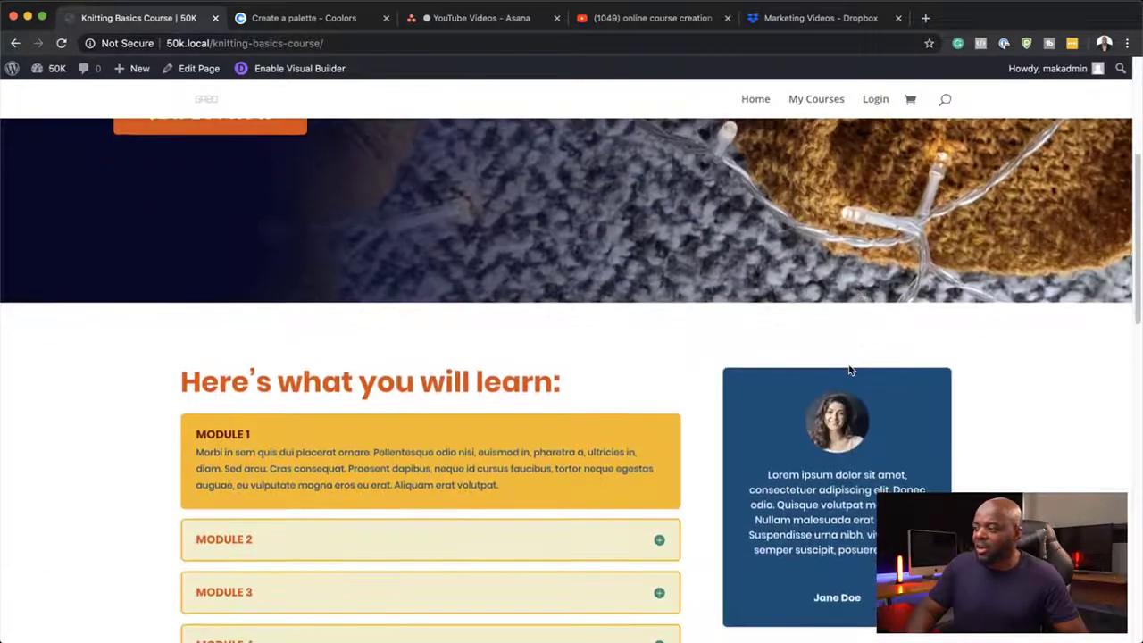
scroll(846, 376, "down", 6)
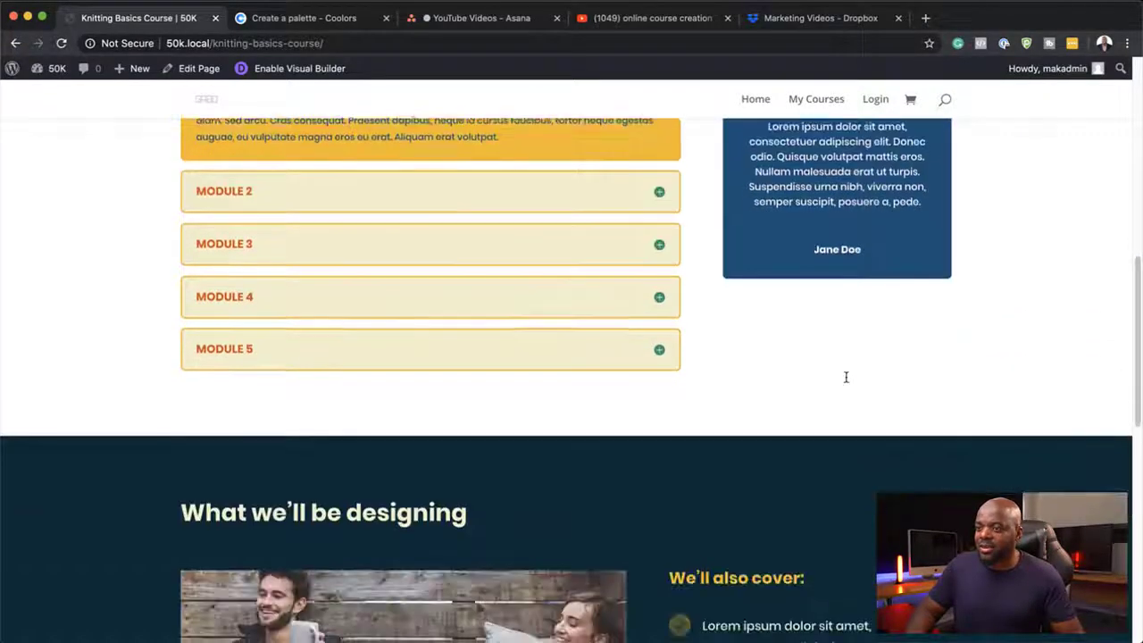
scroll(845, 377, "down", 5)
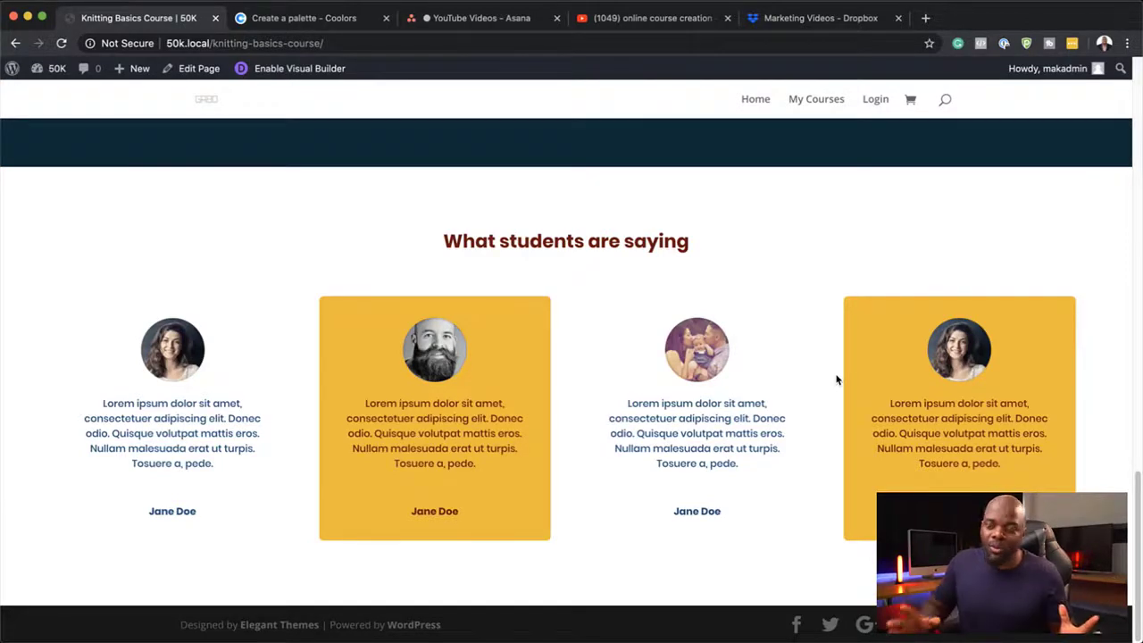
scroll(623, 497, "up", 1)
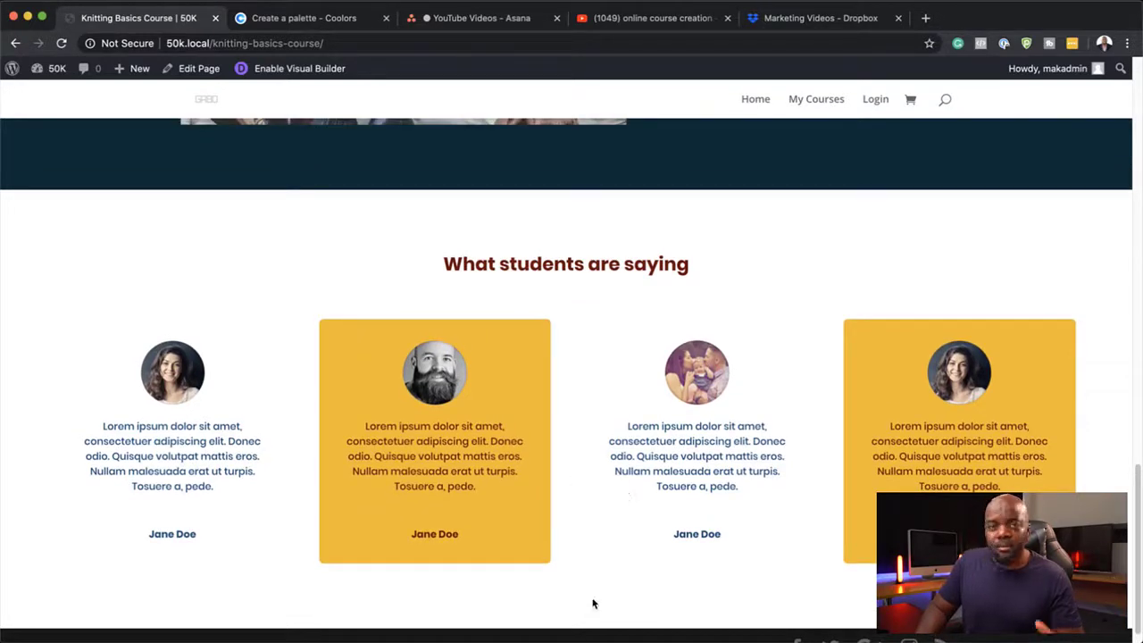
scroll(607, 580, "up", 5)
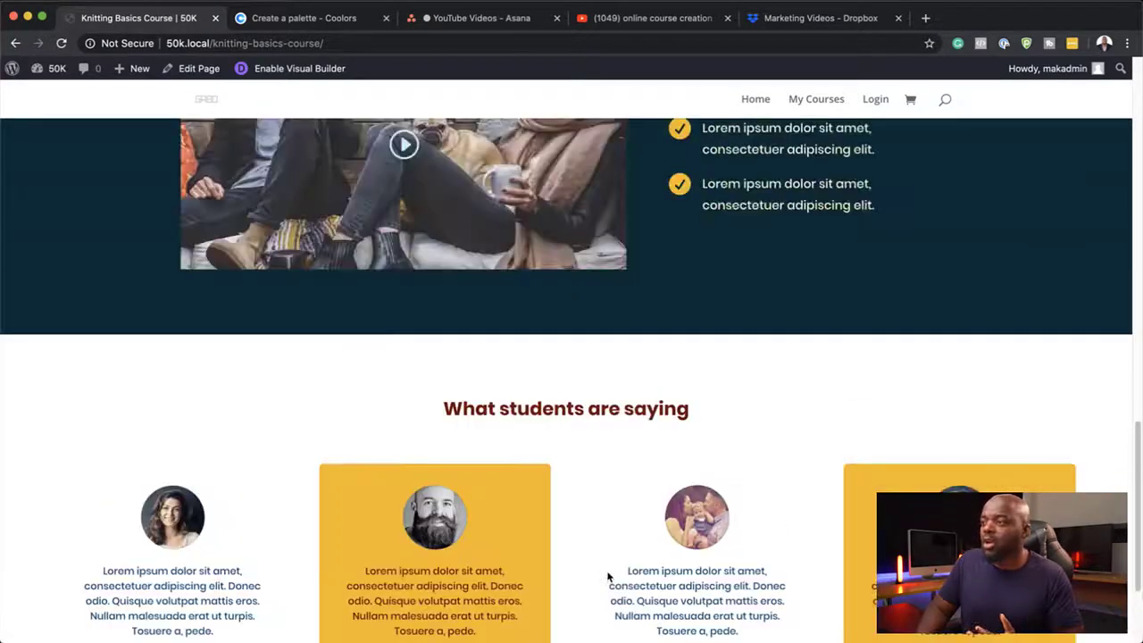
scroll(607, 577, "up", 2)
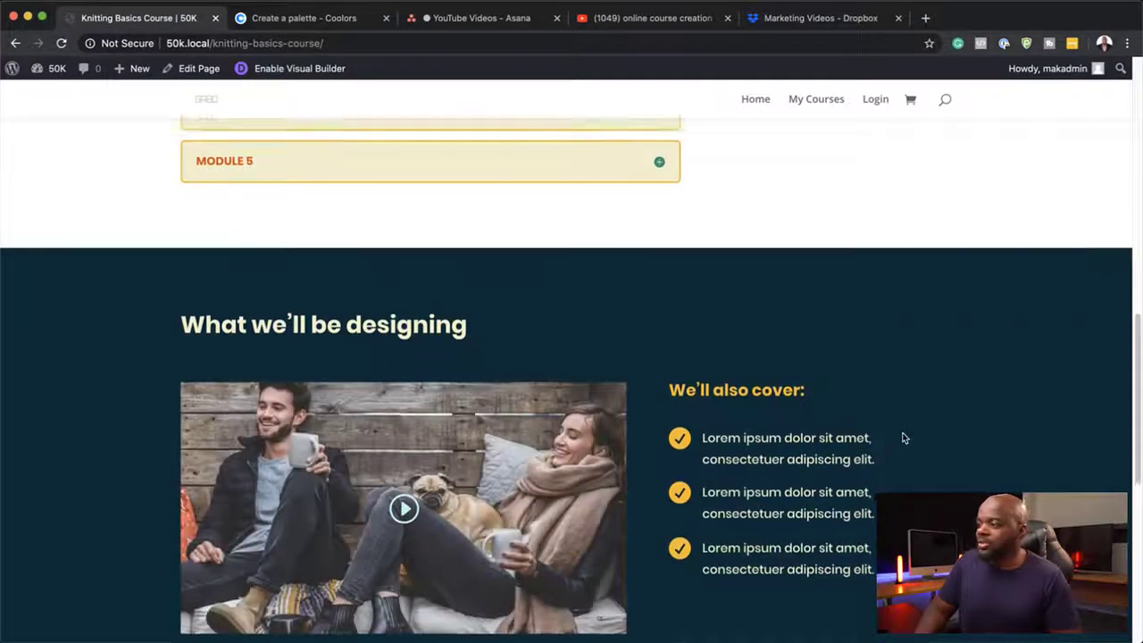
scroll(900, 433, "up", 15)
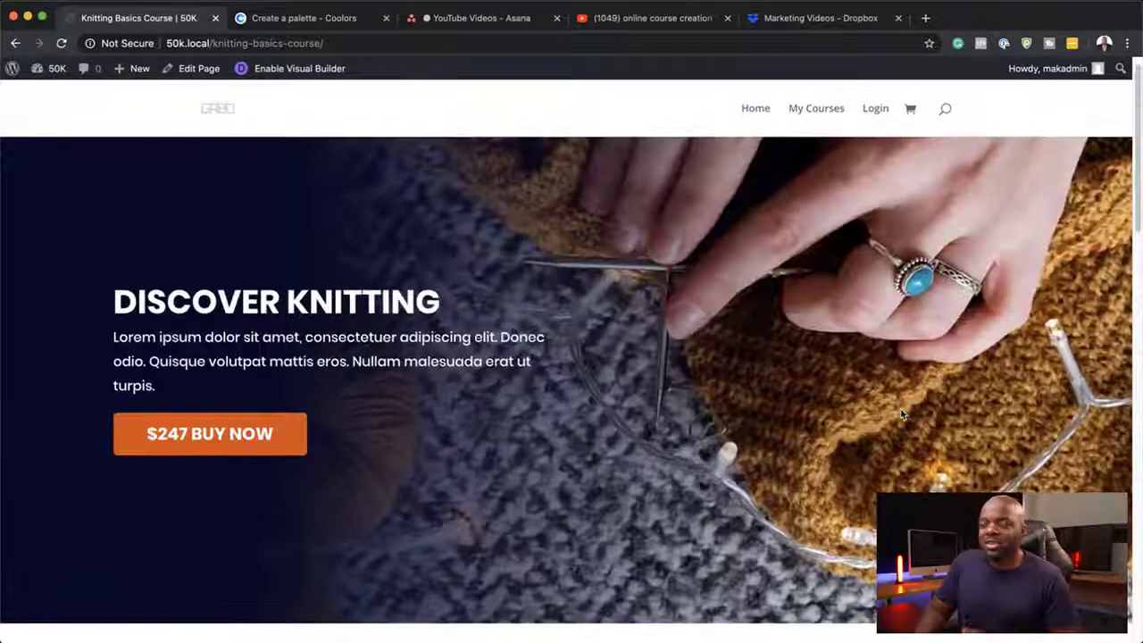